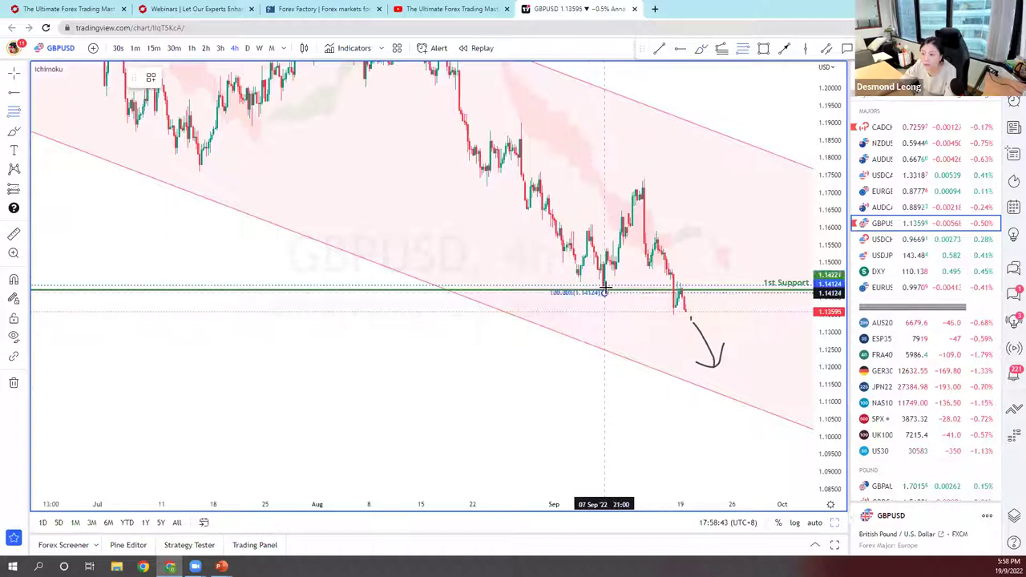
# Draw a Fibonacci retracement from the early-September swing low to high using the full-levels template.
pyautogui.click(663, 180)
pyautogui.click(150, 77)
pyautogui.click(168, 142)
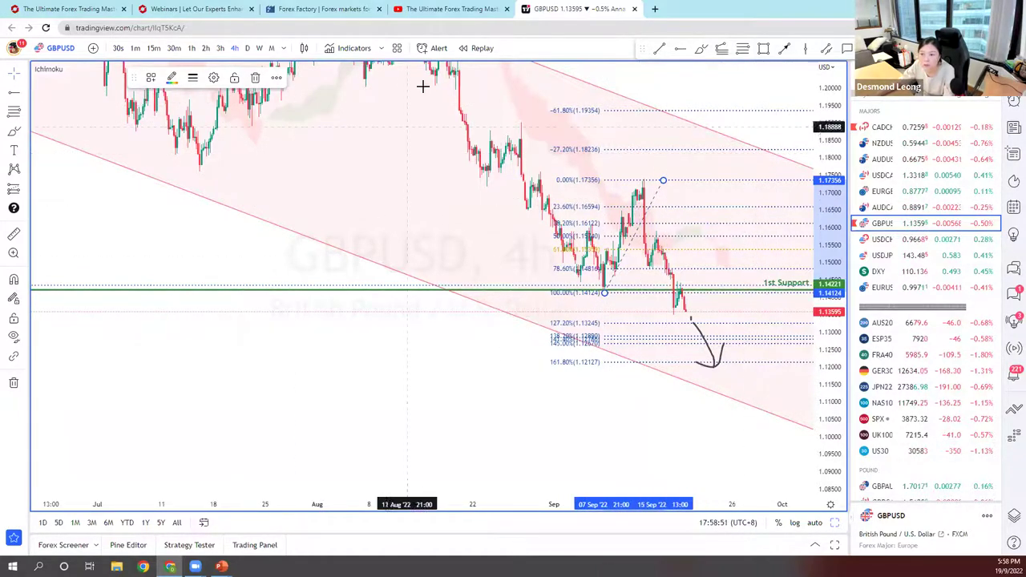
# Rescale the price axis and lower the 1st Support line from 1.1422 to about 1.1326.
pyautogui.click(677, 64)
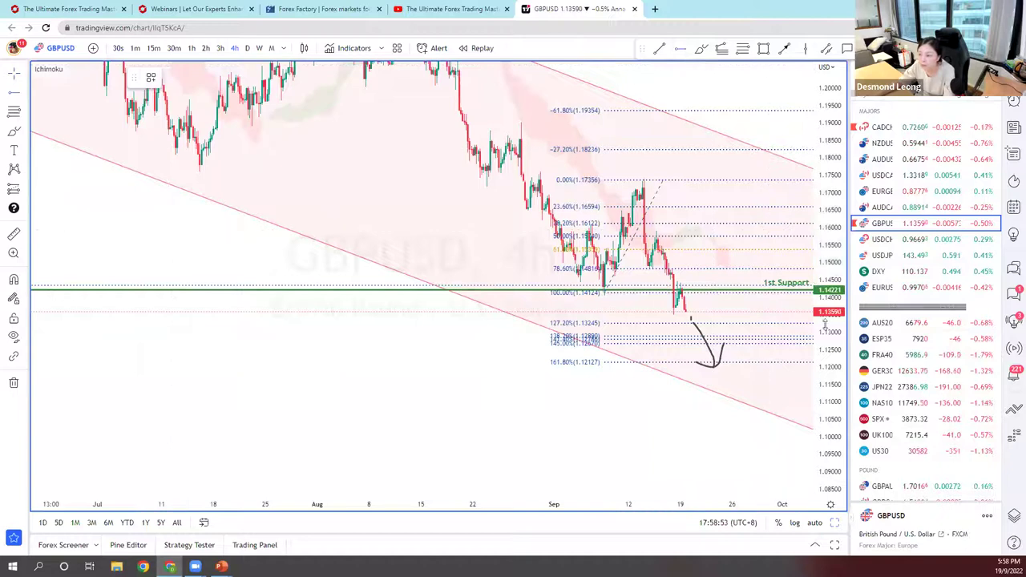
pyautogui.scroll(-3, 842, 433)
pyautogui.scroll(-3, 842, 433)
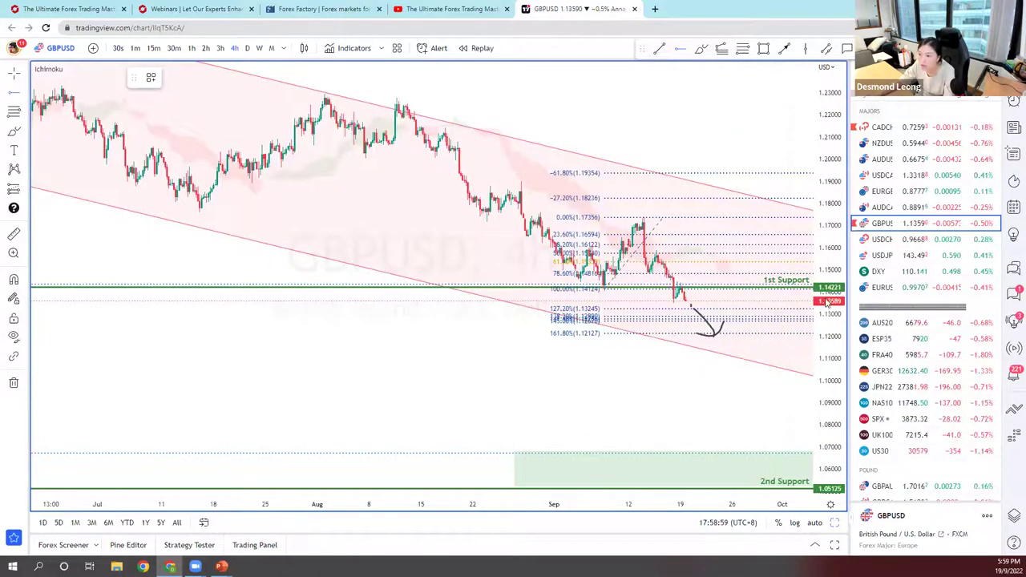
pyautogui.scroll(-2, 782, 441)
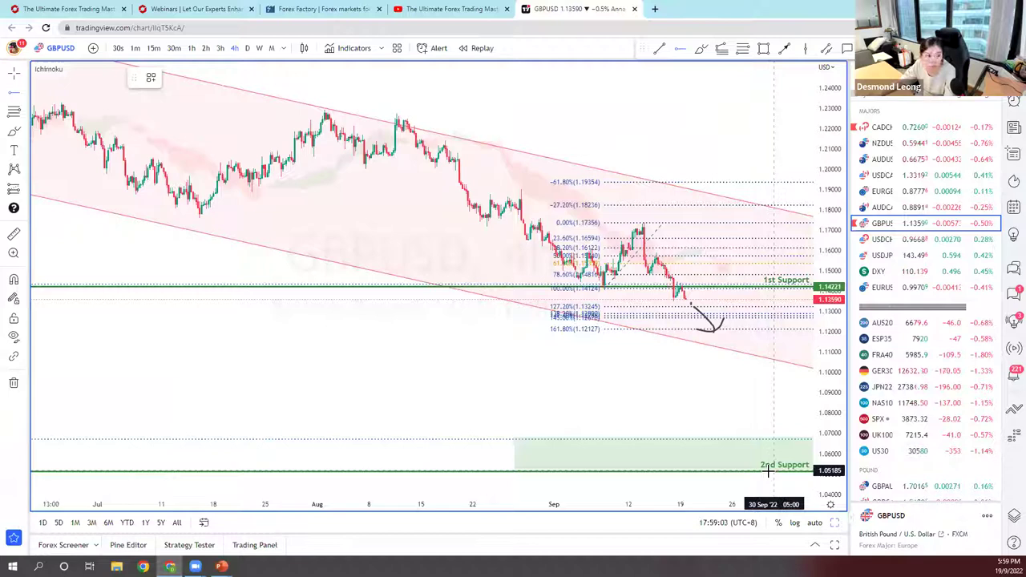
pyautogui.moveTo(826, 337); pyautogui.dragTo(834, 273)
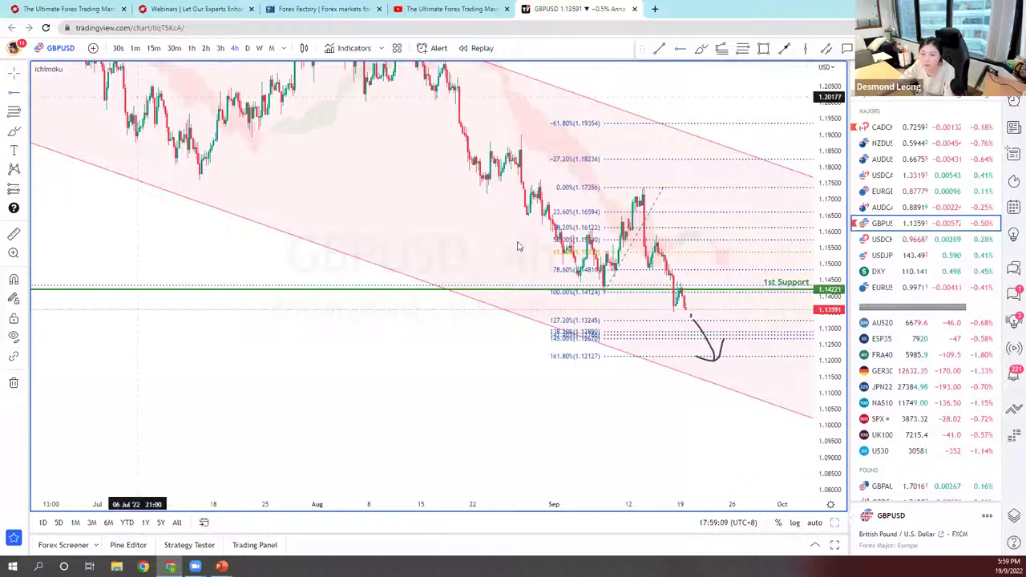
pyautogui.moveTo(790, 282); pyautogui.dragTo(794, 313)
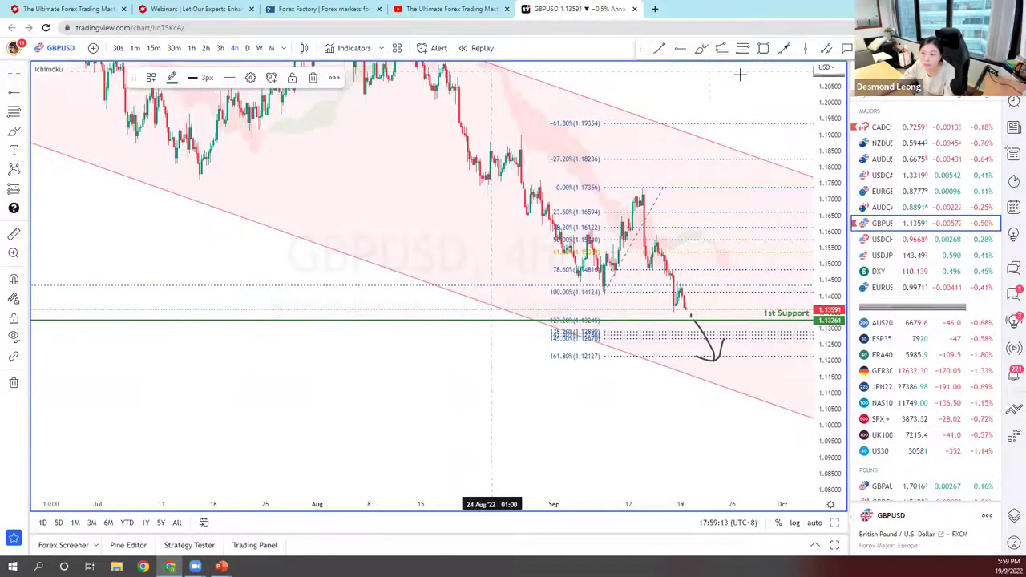
# Add a green horizontal line at the 161.8% level, 1.12148.
pyautogui.click(685, 359)
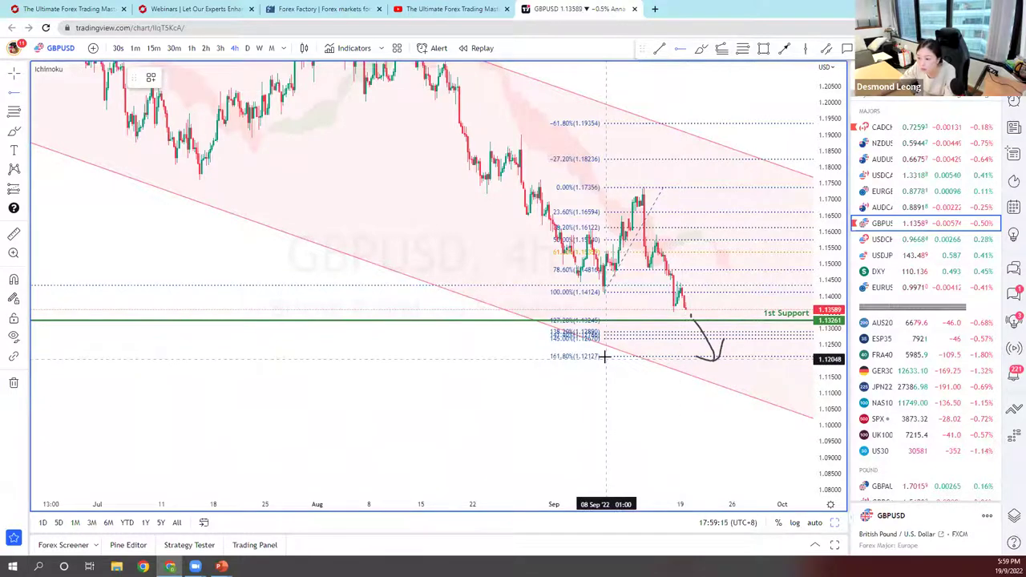
pyautogui.click(605, 356)
pyautogui.scroll(2, 606, 353)
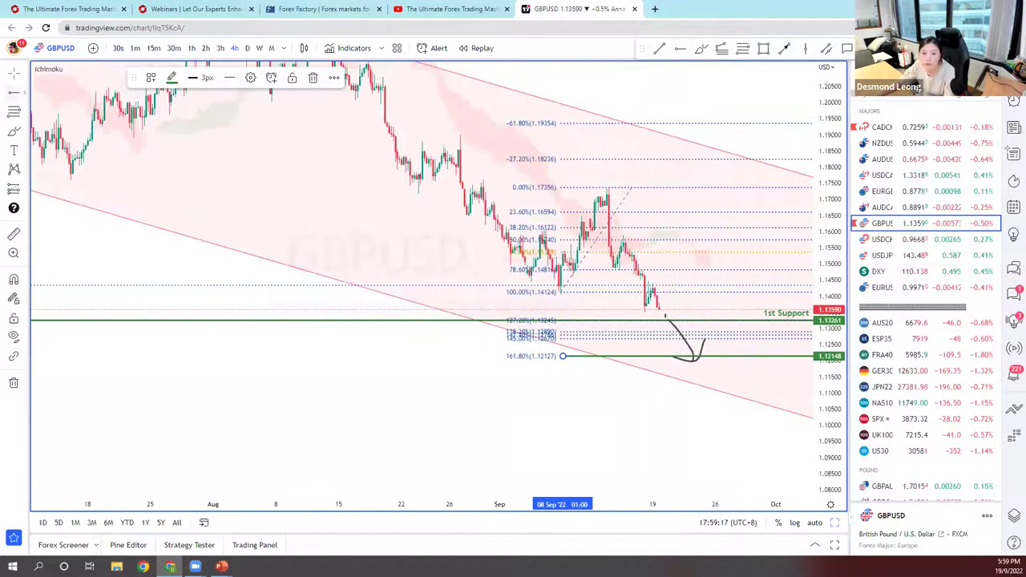
# Pick the Trend-Based Fib Extension tool and readjust the price scale.
pyautogui.click(19, 110)
pyautogui.click(122, 135)
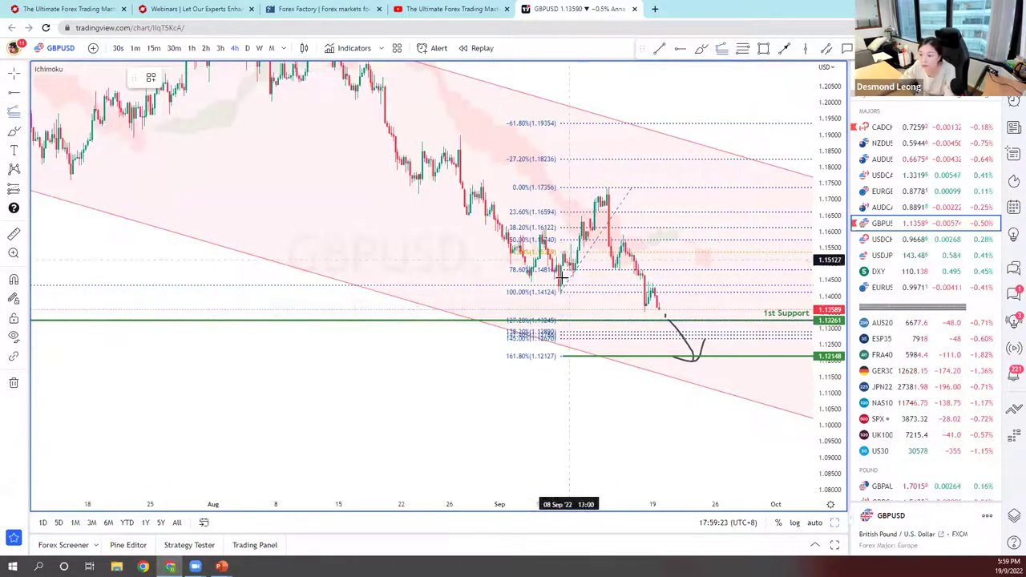
pyautogui.moveTo(840, 263); pyautogui.dragTo(841, 312)
pyautogui.moveTo(839, 240); pyautogui.dragTo(840, 216)
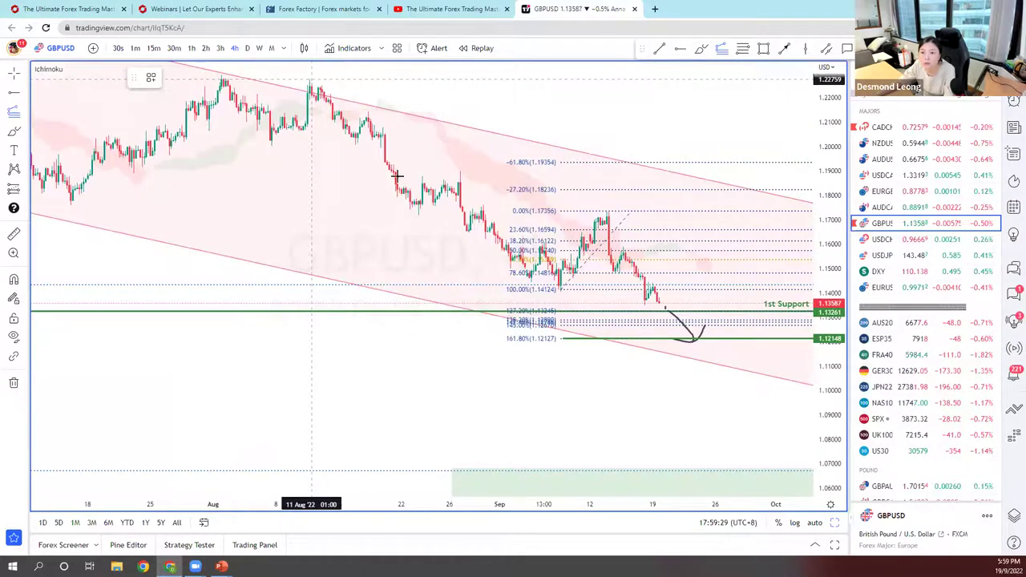
# Finish the trend-based Fib extension from the September low to the 15 Sep high.
pyautogui.click(563, 289)
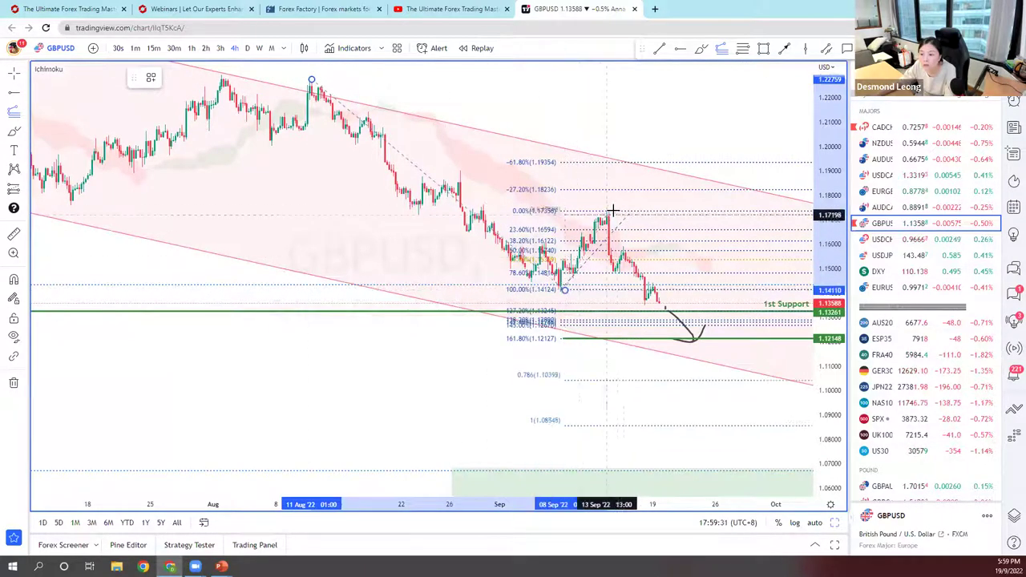
pyautogui.click(621, 227)
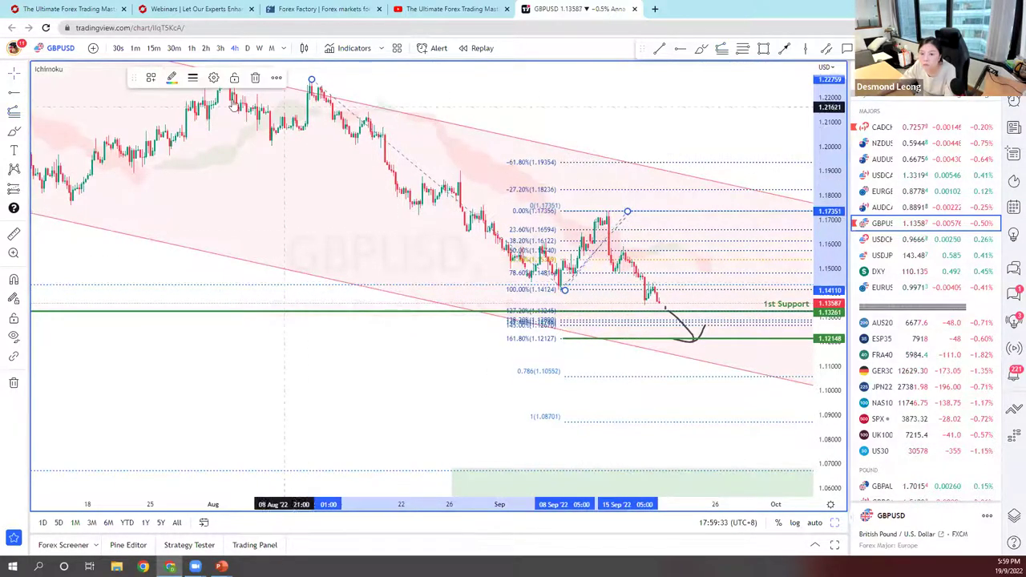
pyautogui.doubleClick(527, 294)
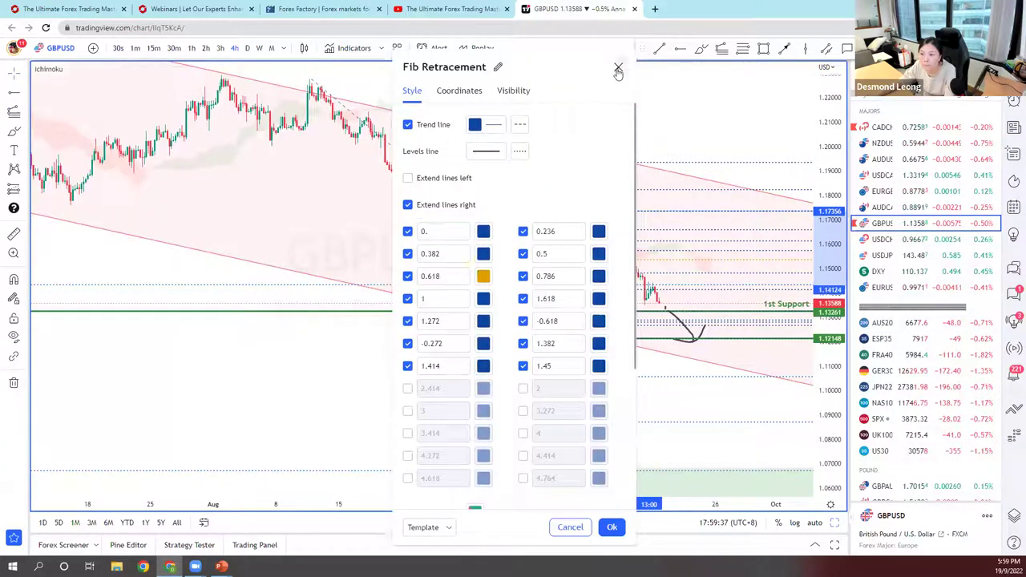
pyautogui.click(618, 69)
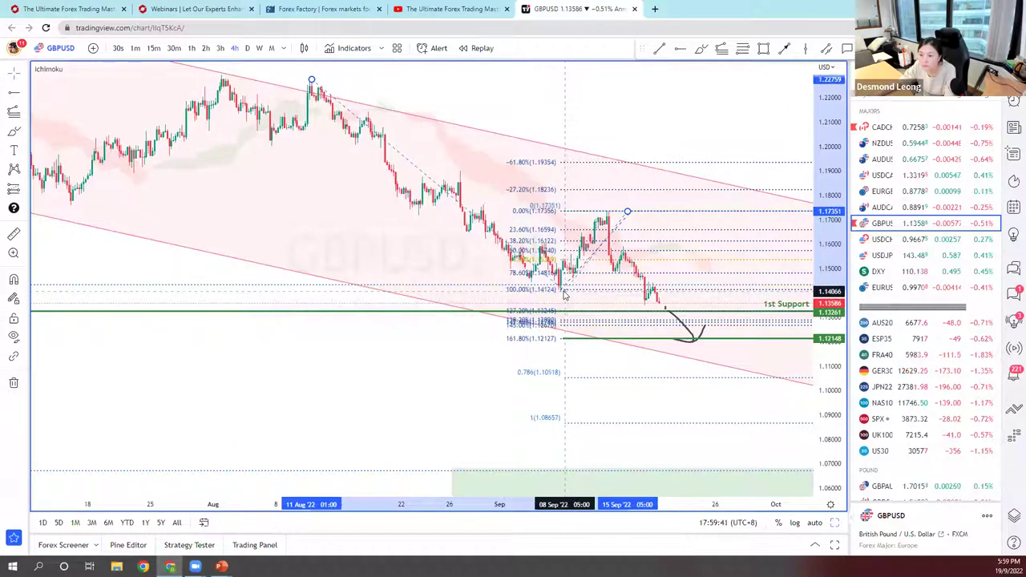
# Apply a Fib level template that drops the 0.786 and 1 levels.
pyautogui.click(151, 77)
pyautogui.click(156, 142)
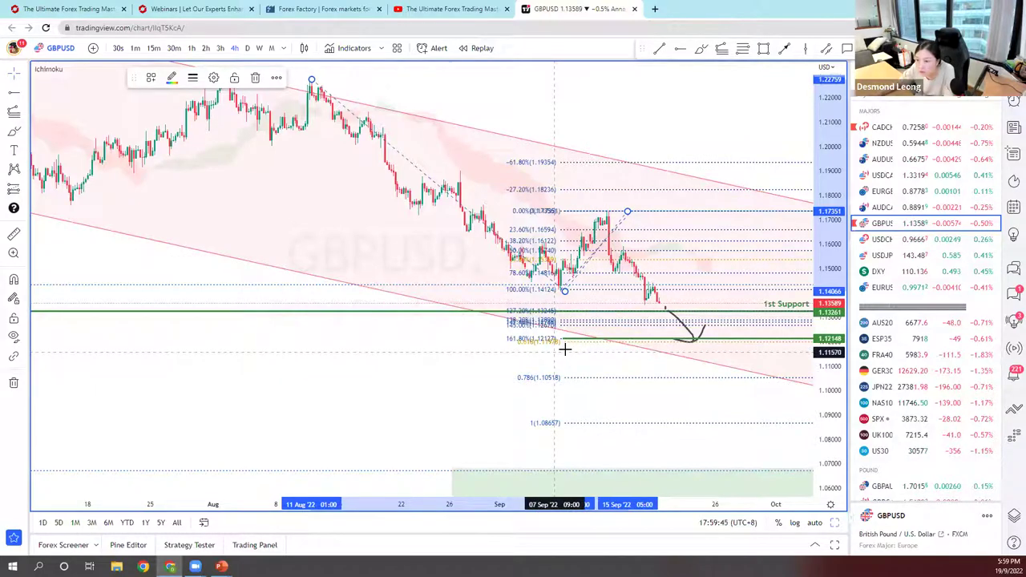
pyautogui.click(151, 77)
pyautogui.click(181, 160)
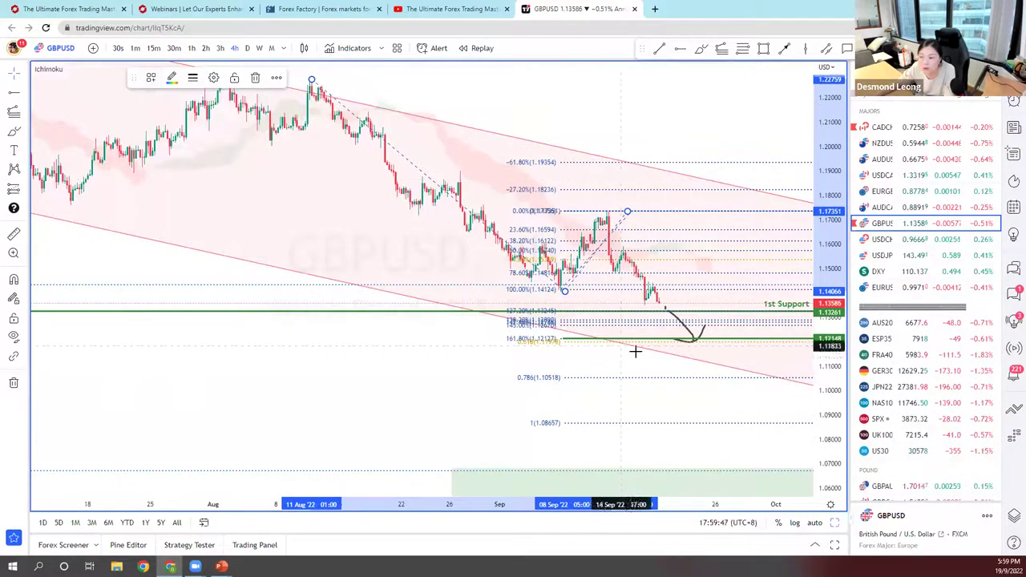
pyautogui.click(724, 342)
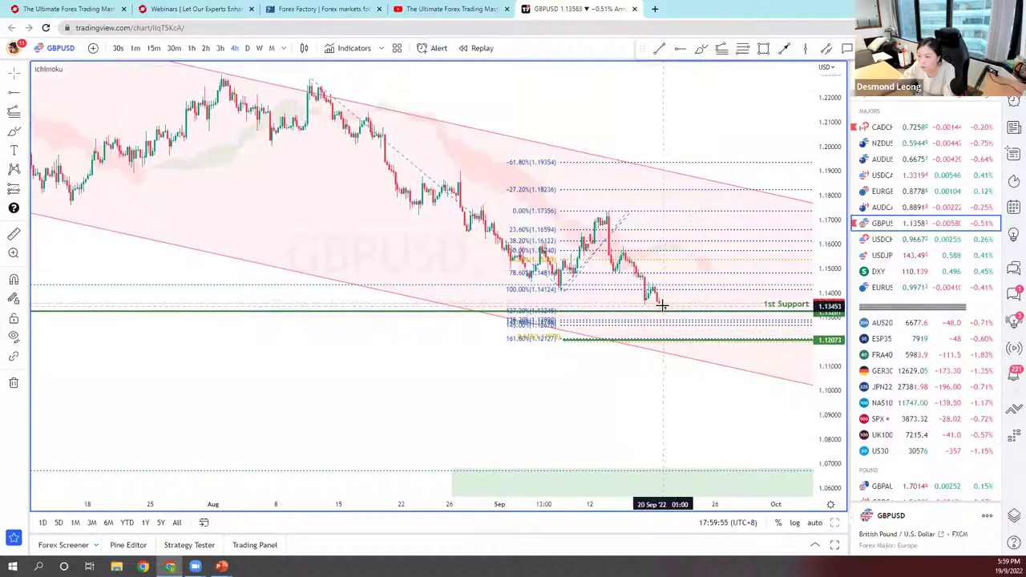
pyautogui.moveTo(714, 320); pyautogui.dragTo(579, 380)
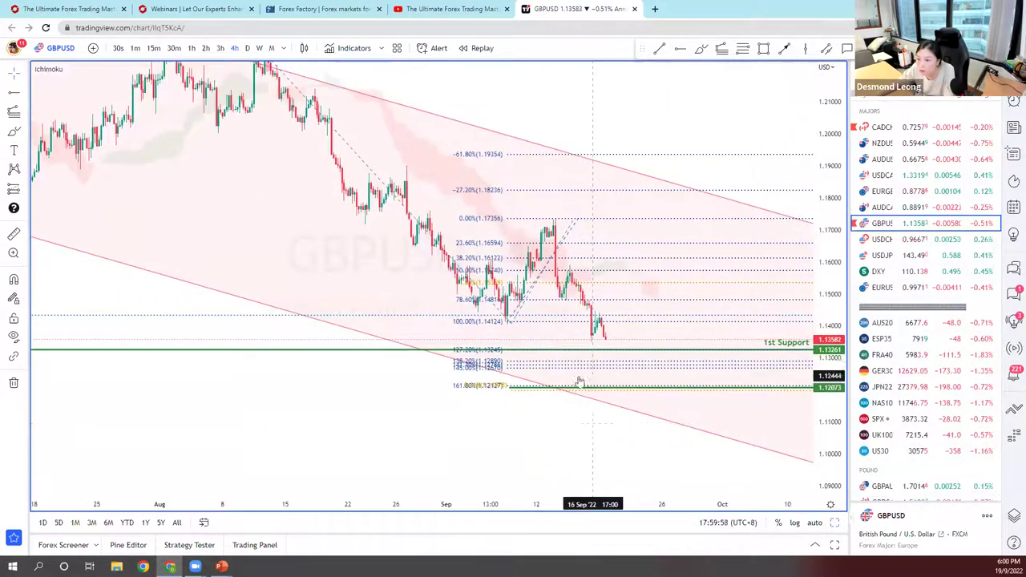
# Apply the '127 and 161' template to the Fib Retracement, keeping 0, 100, 127.2 and 161.8%.
pyautogui.click(491, 365)
pyautogui.click(150, 78)
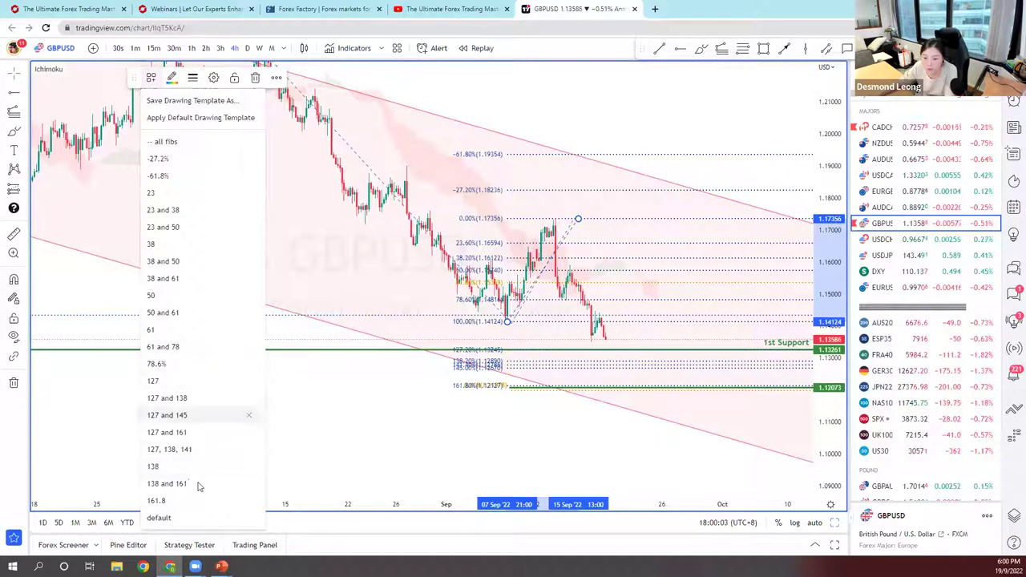
pyautogui.click(195, 431)
pyautogui.moveTo(818, 350); pyautogui.dragTo(779, 343)
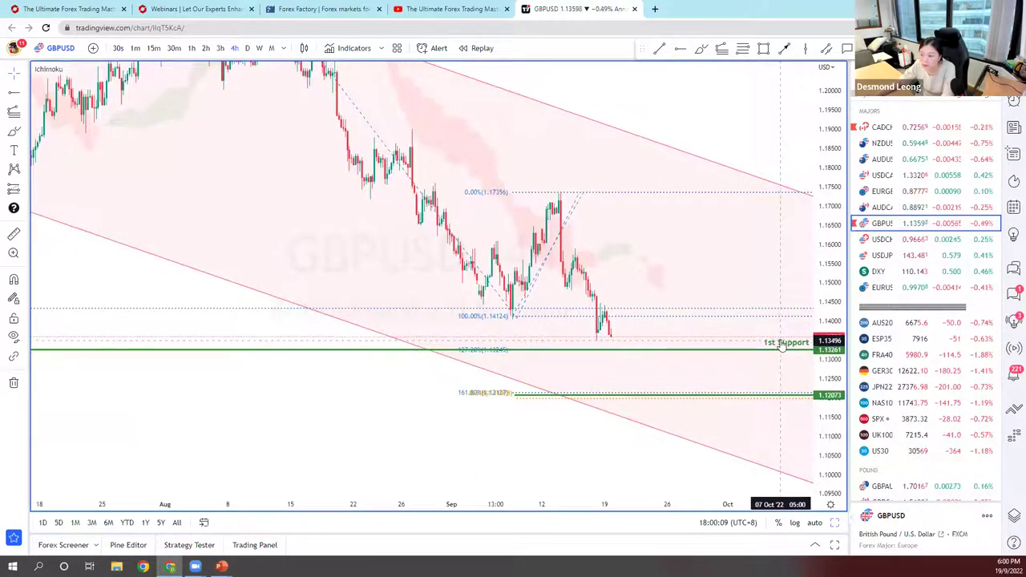
# Review GBPUSD on the monthly timeframe, then step down to the weekly timeframe.
pyautogui.scroll(-2, 653, 355)
pyautogui.scroll(1, 577, 298)
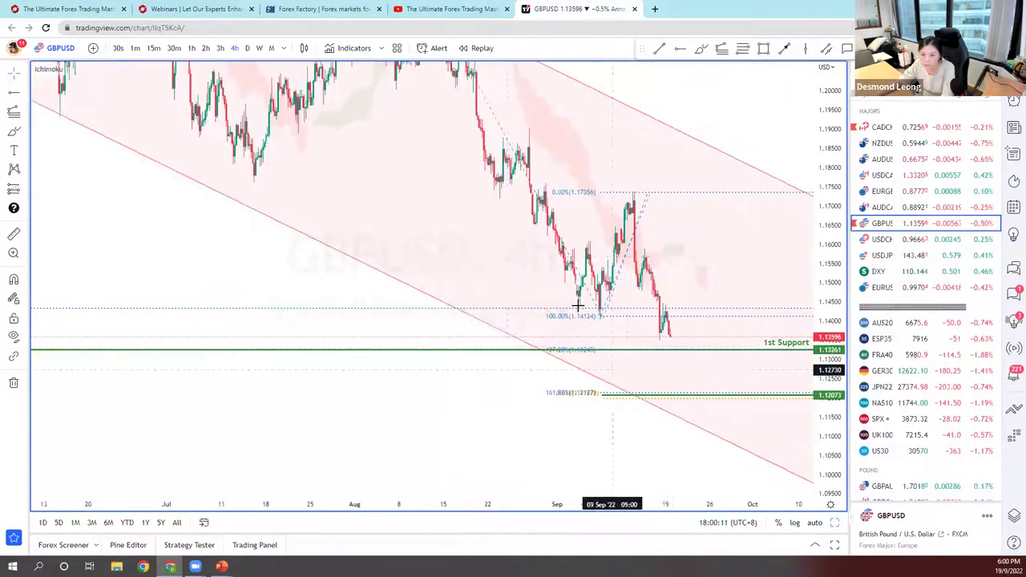
pyautogui.click(269, 49)
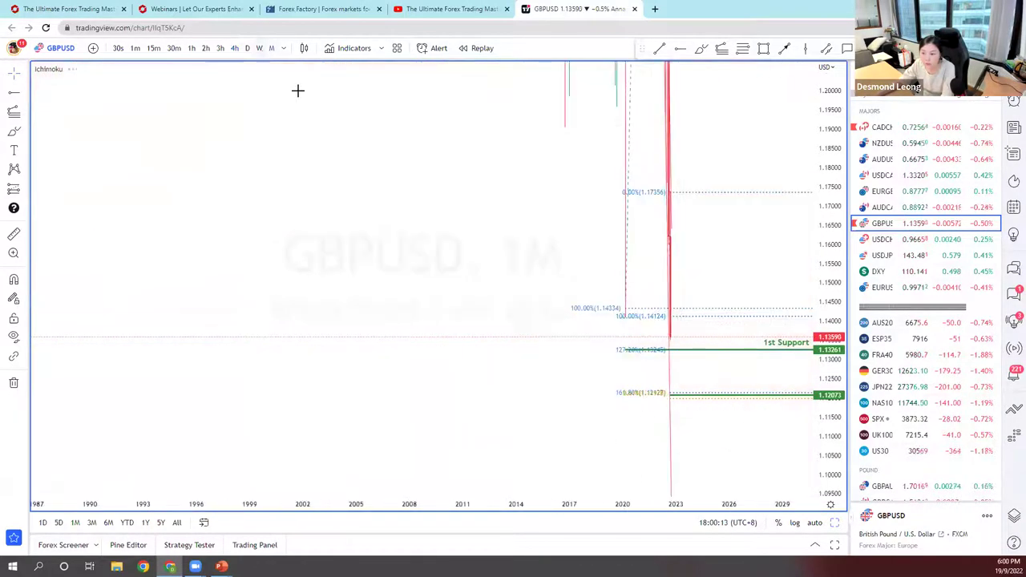
pyautogui.scroll(2, 550, 435)
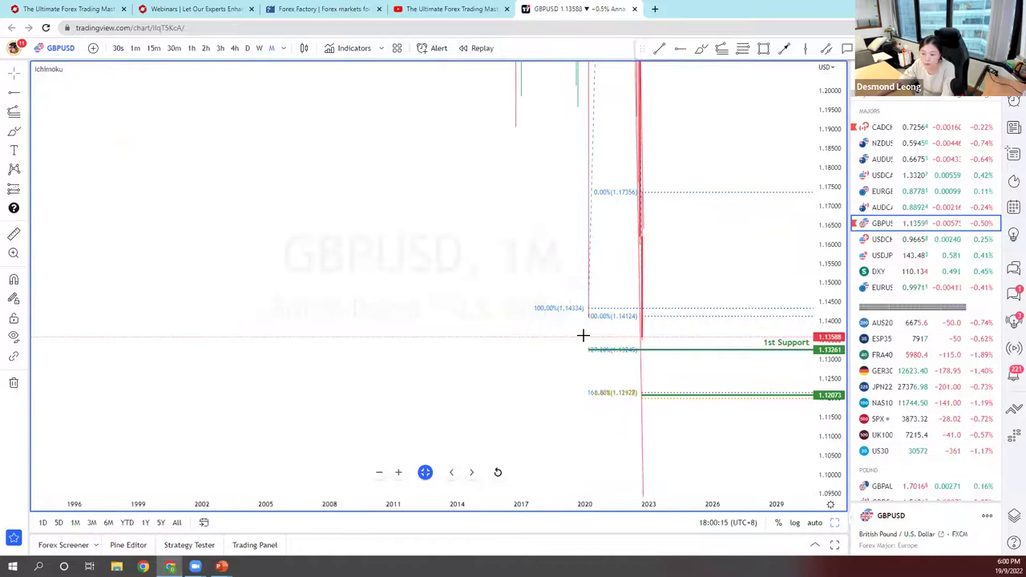
pyautogui.scroll(-4, 583, 336)
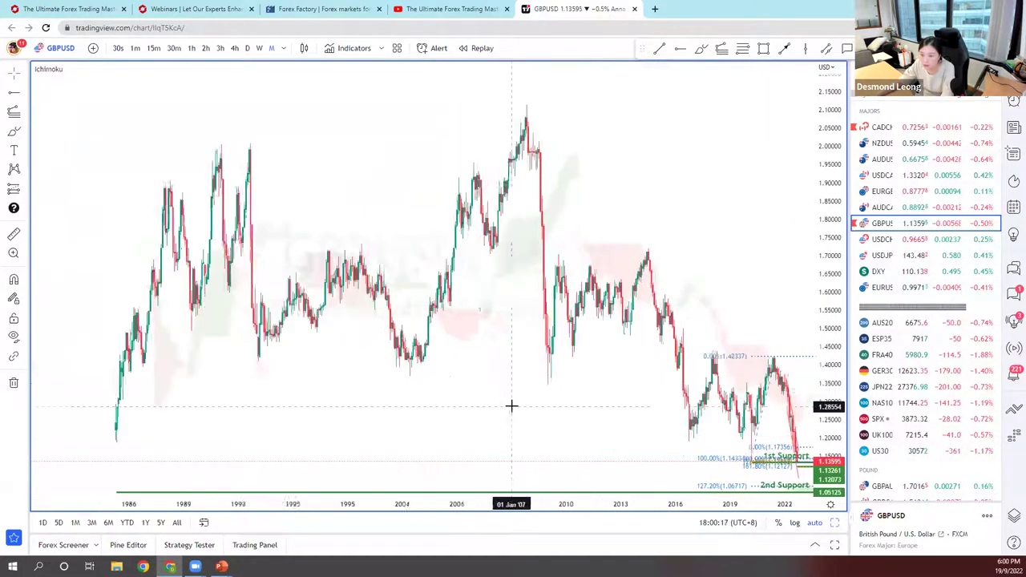
pyautogui.scroll(2, 445, 433)
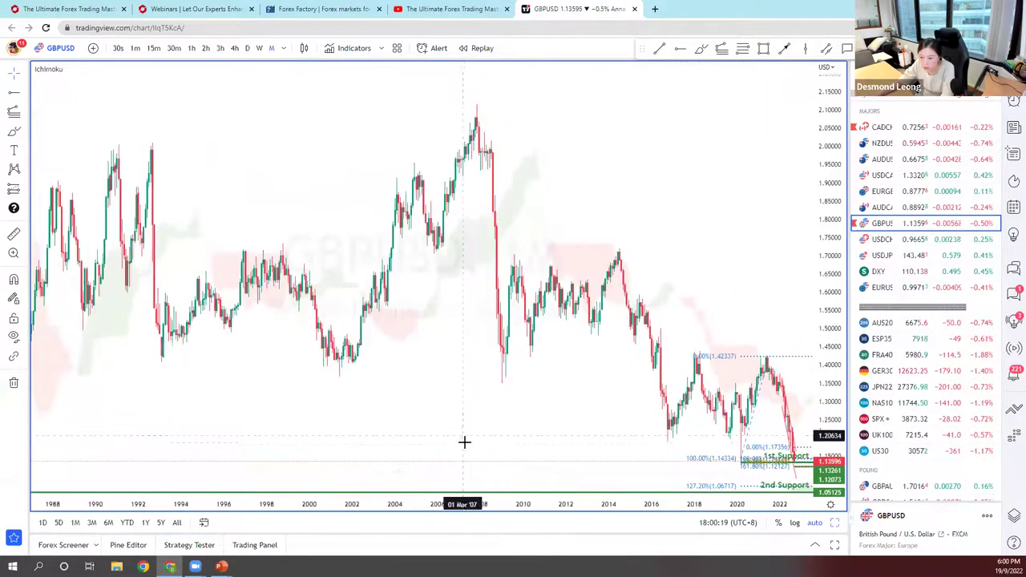
pyautogui.scroll(-2, 464, 441)
pyautogui.scroll(3, 463, 441)
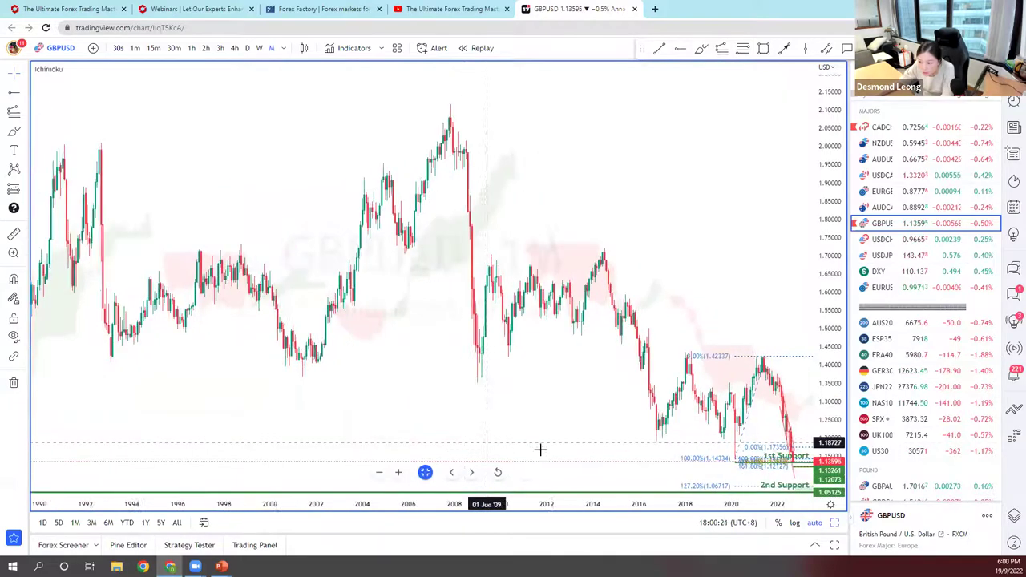
pyautogui.scroll(2, 540, 450)
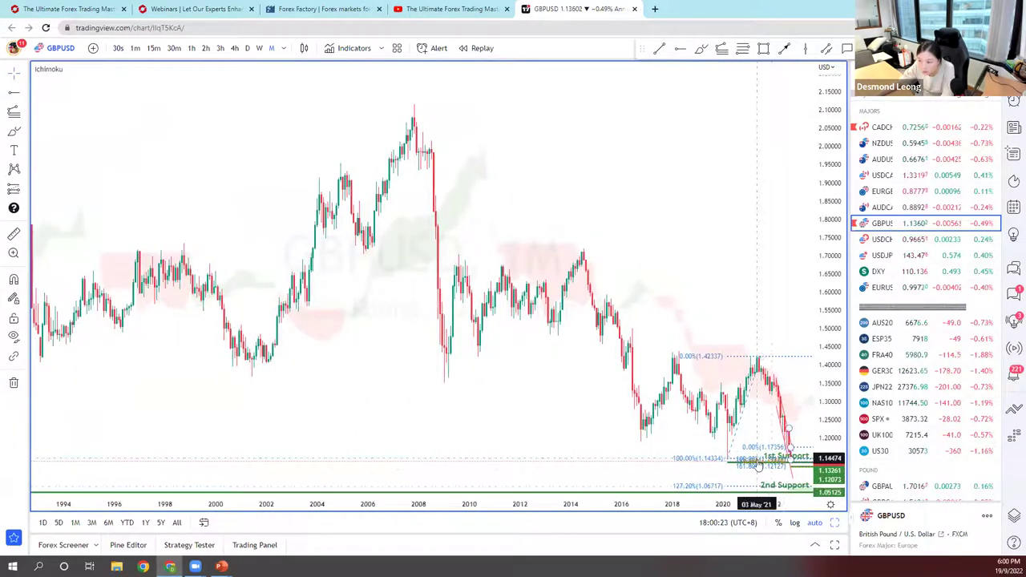
pyautogui.click(258, 50)
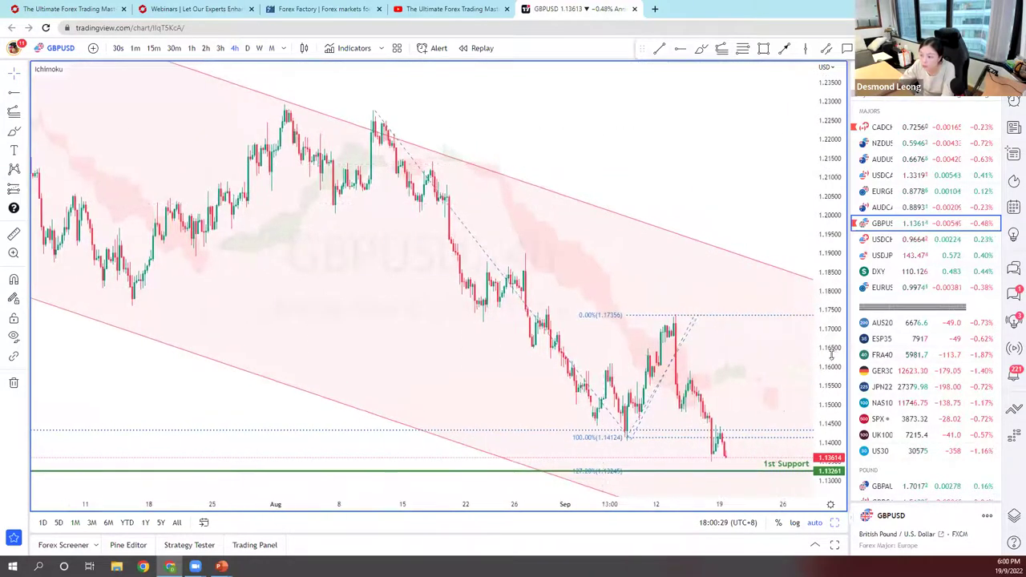
# Brush a freehand arrow from below 1st Support toward the 1.12073 line, undoing a stray stroke.
pyautogui.moveTo(740, 222); pyautogui.dragTo(669, 128)
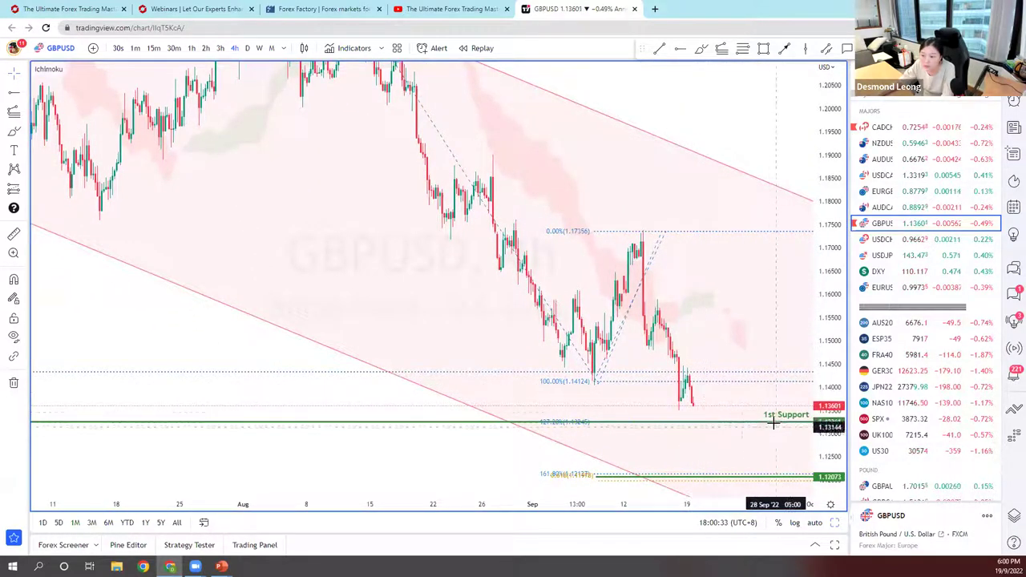
pyautogui.scroll(-1, 626, 433)
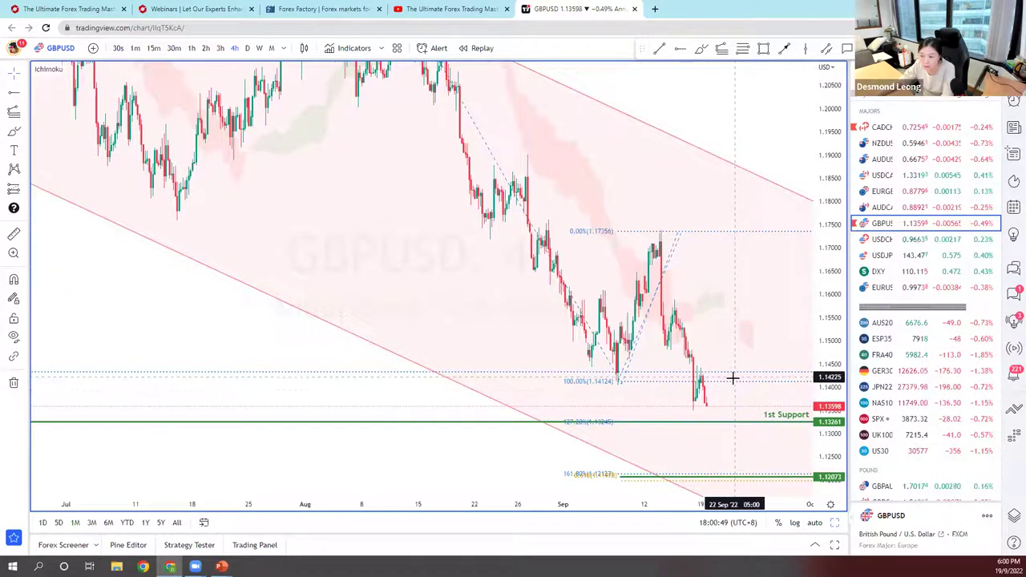
pyautogui.moveTo(712, 123); pyautogui.dragTo(669, 114)
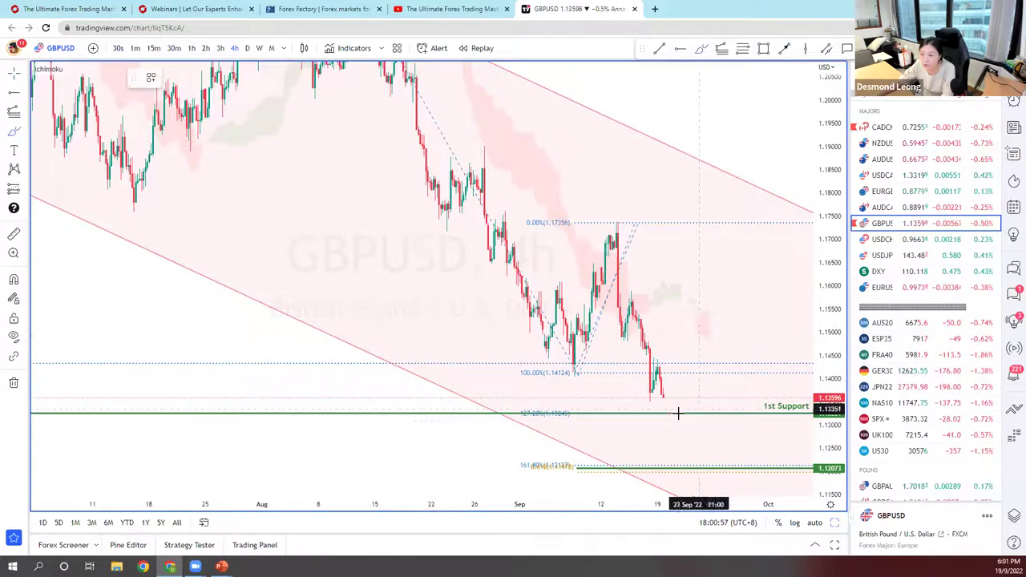
pyautogui.hotkey('alt', 'b')
pyautogui.moveTo(681, 419); pyautogui.dragTo(724, 456)
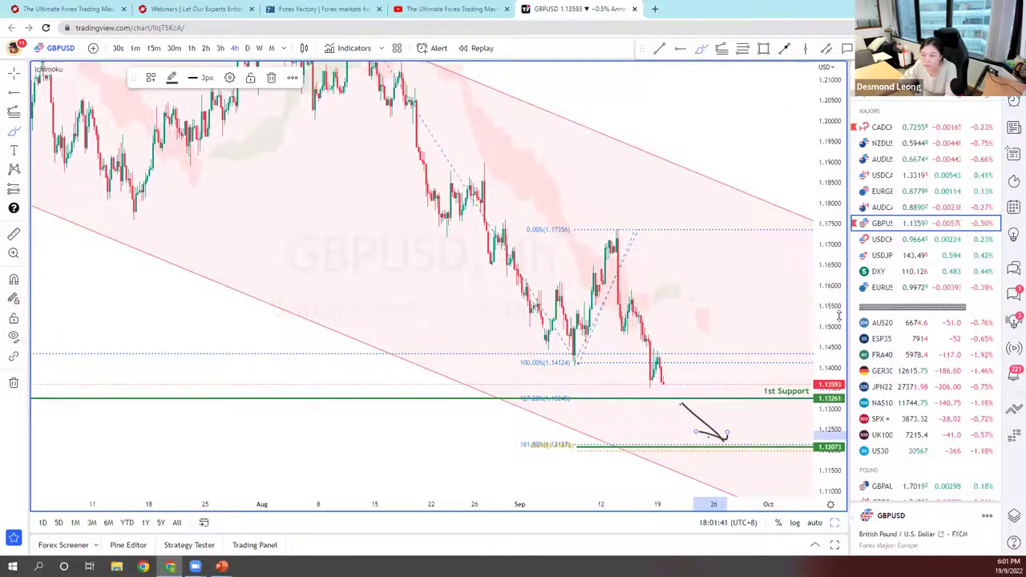
pyautogui.moveTo(738, 146); pyautogui.dragTo(684, 122)
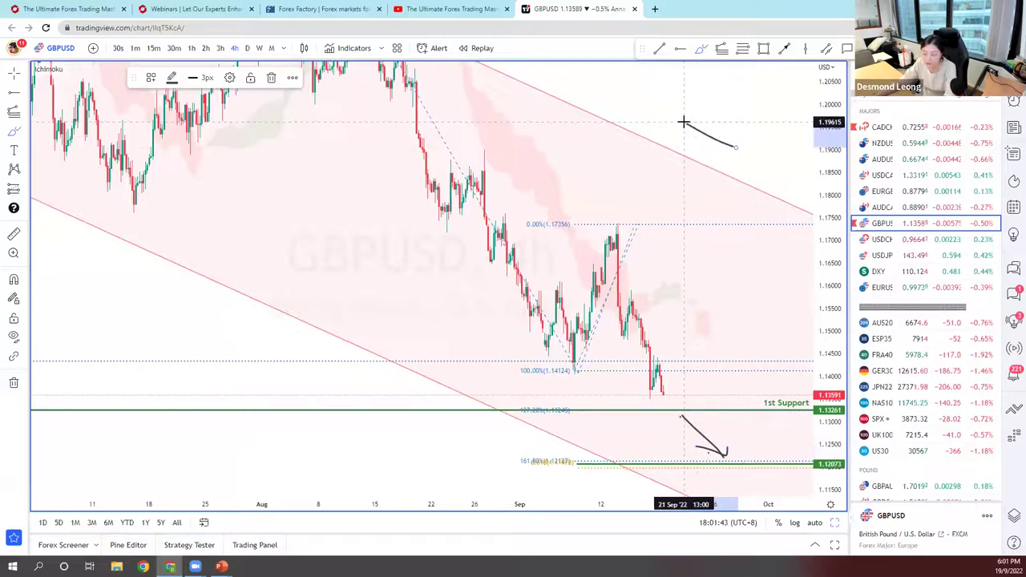
pyautogui.hotkey('ctrl', 'z')
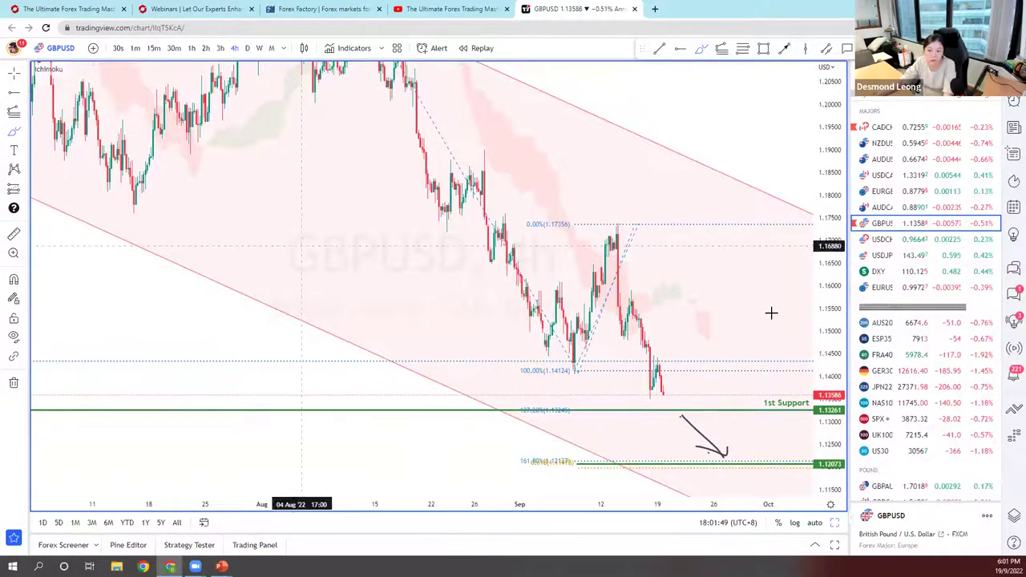
# Circle the 161.8% extension label near 1.1214 and stretch the price scale.
pyautogui.moveTo(506, 417)
pyautogui.mouseDown()
pyautogui.moveTo(612, 415)
pyautogui.moveTo(571, 415)
pyautogui.mouseUp()
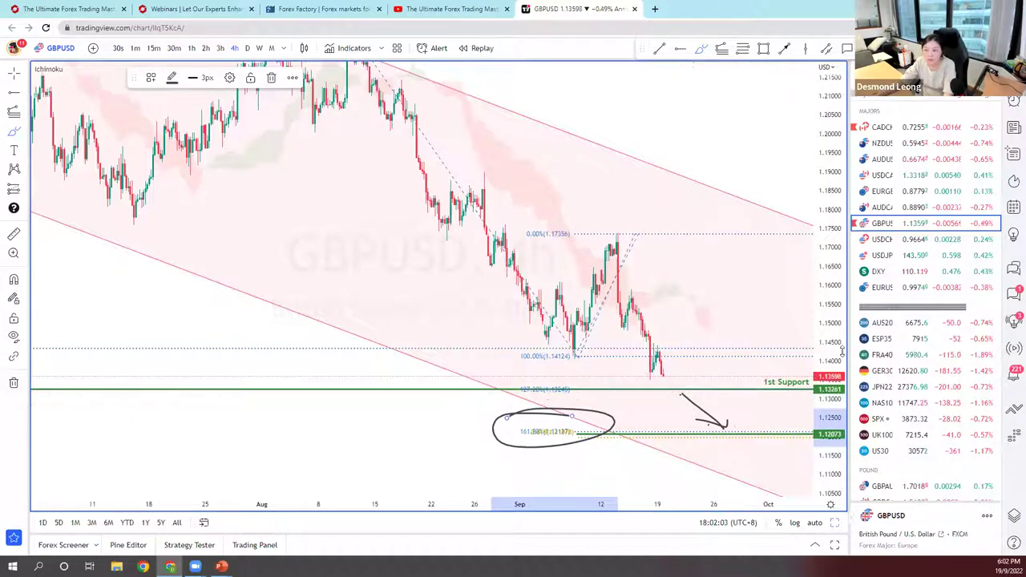
pyautogui.moveTo(836, 332); pyautogui.dragTo(836, 361)
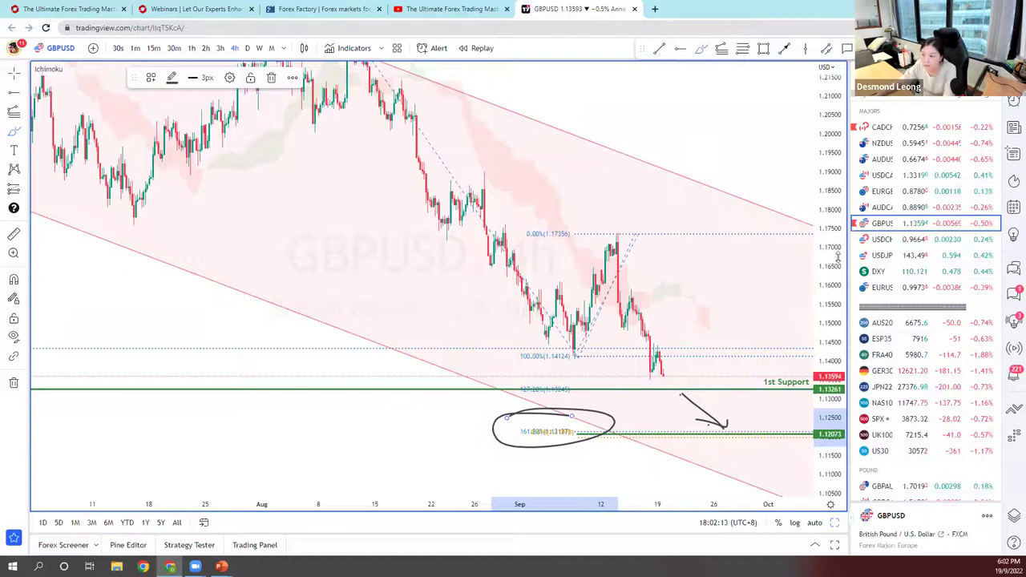
pyautogui.moveTo(838, 256); pyautogui.dragTo(838, 236)
# Dismiss the accidental symbol search and readjust price scaling and zoom to show more history.
pyautogui.press('g')
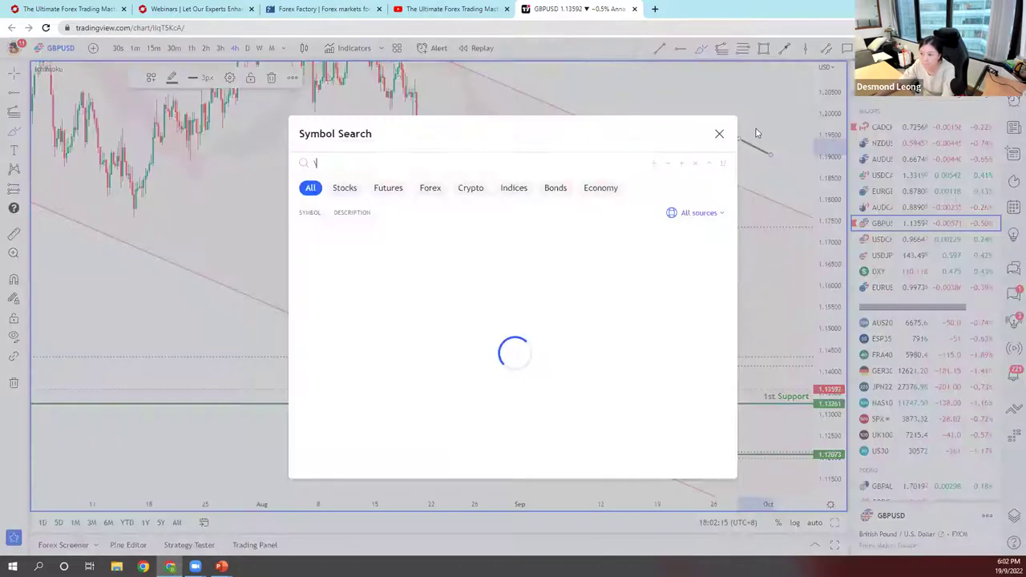
pyautogui.press('Escape')
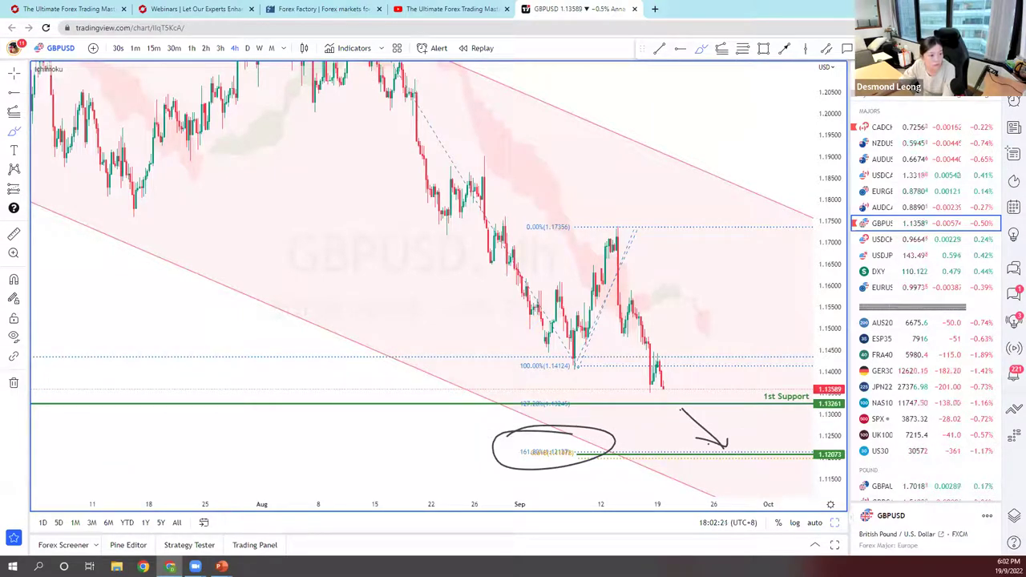
pyautogui.moveTo(830, 313); pyautogui.dragTo(675, 118)
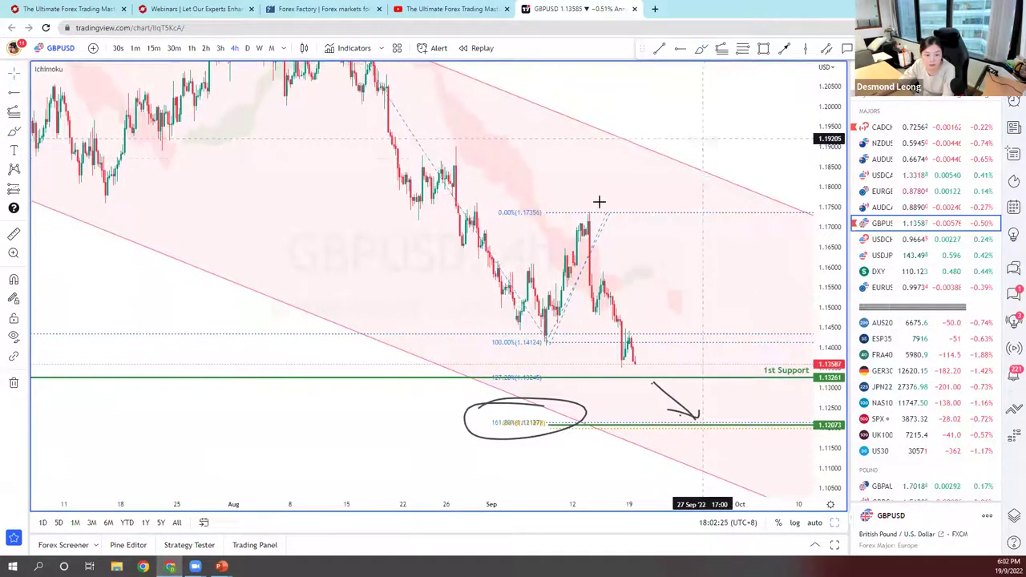
pyautogui.scroll(-3, 799, 174)
pyautogui.moveTo(776, 170); pyautogui.dragTo(711, 189)
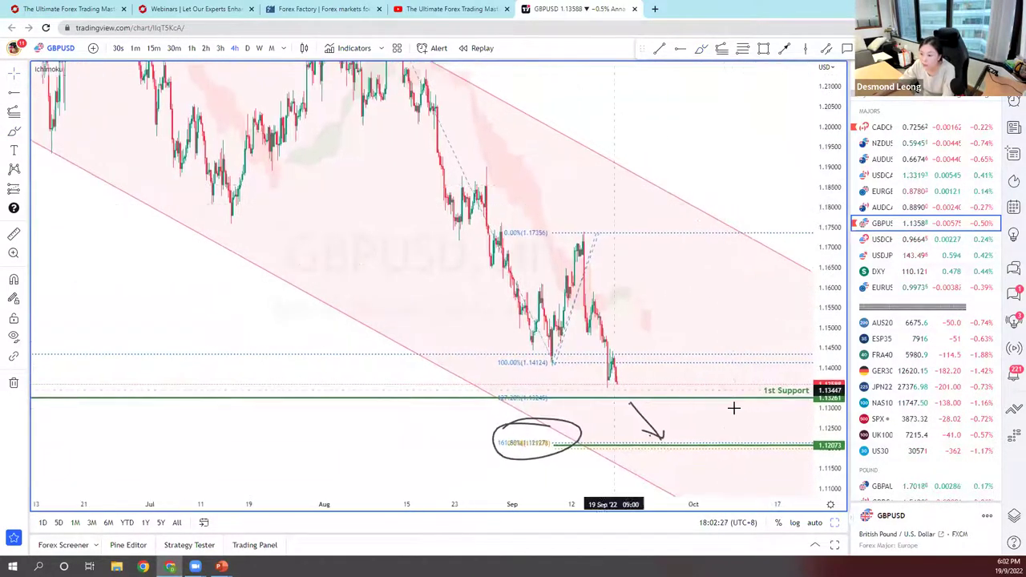
pyautogui.scroll(3, 699, 392)
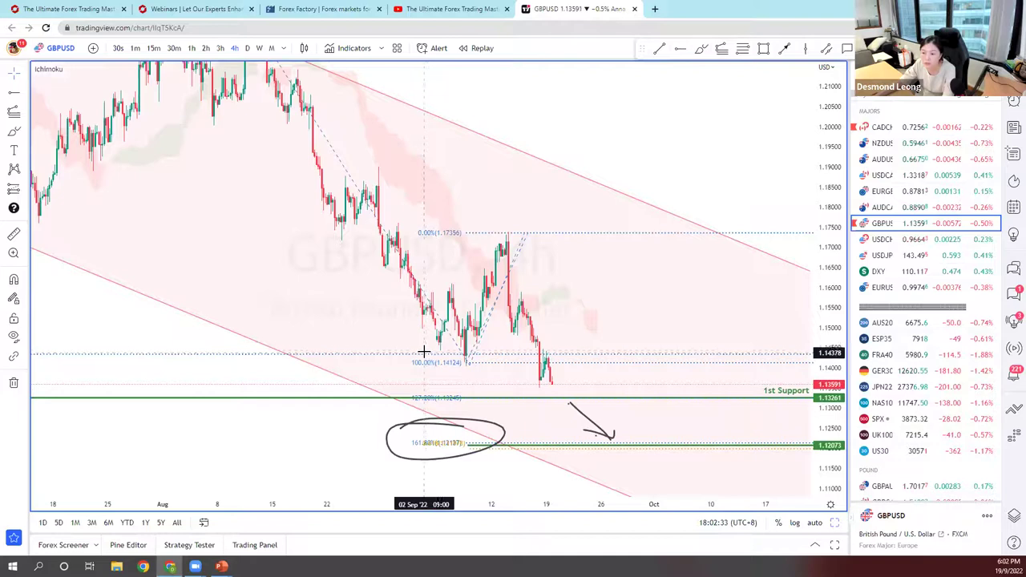
# Add a horizontal level near 1.14285 styled with the Resistance (1st) template.
pyautogui.click(14, 109)
pyautogui.click(440, 354)
pyautogui.moveTo(439, 356); pyautogui.dragTo(466, 360)
pyautogui.click(150, 81)
pyautogui.click(176, 161)
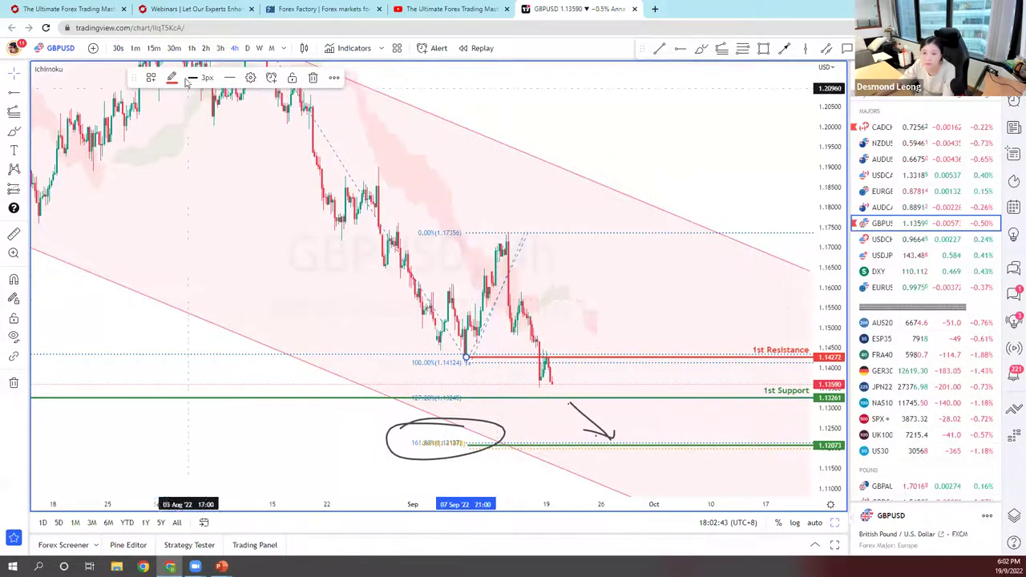
# Place a second red horizontal line at 1.16027.
pyautogui.click(433, 291)
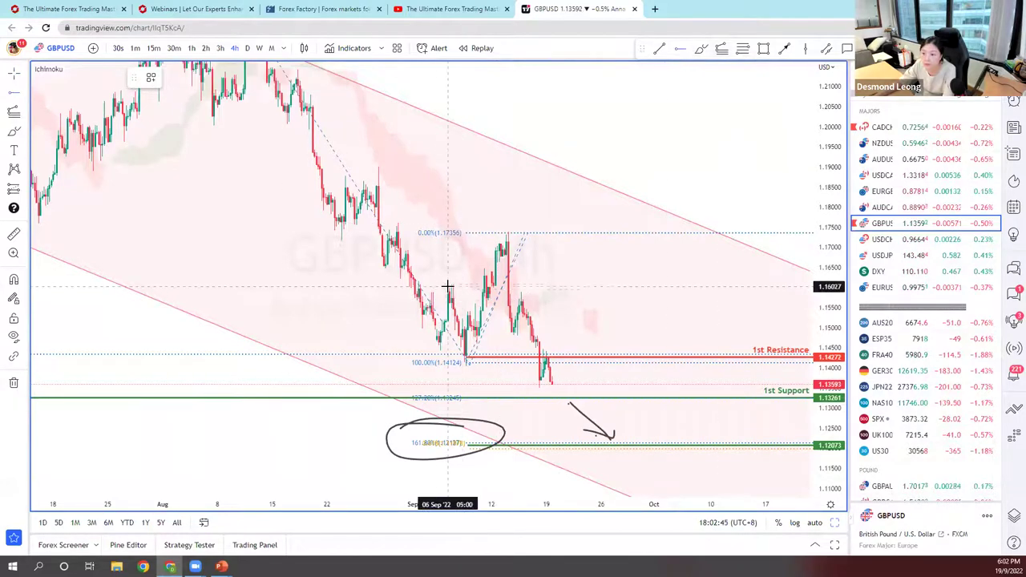
pyautogui.click(448, 286)
pyautogui.scroll(2, 683, 316)
# Draw a trend-based Fibonacci from the swing low to high to the latest low, showing only 0.786.
pyautogui.click(13, 112)
pyautogui.click(437, 362)
pyautogui.click(484, 231)
pyautogui.click(537, 387)
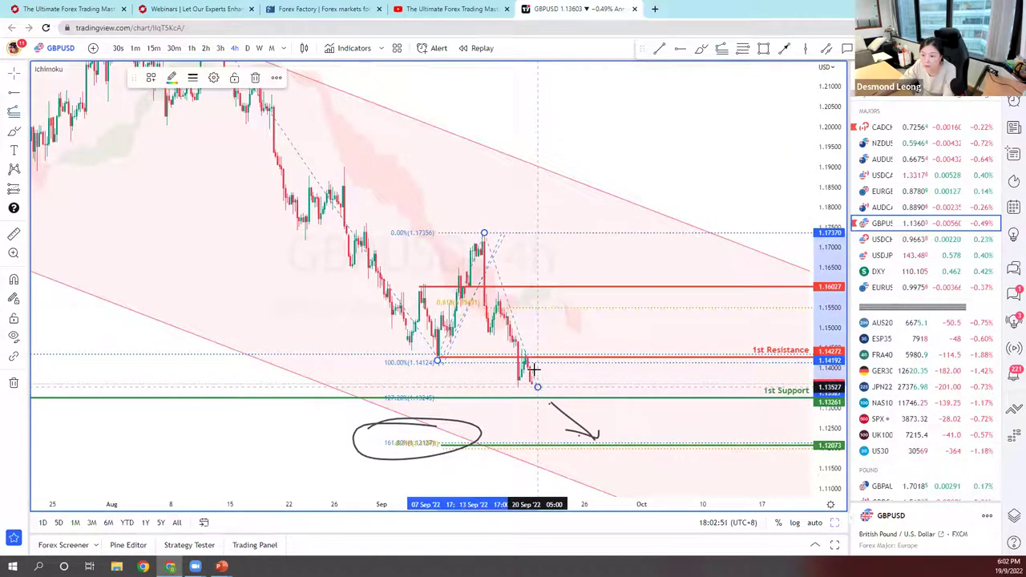
pyautogui.click(151, 78)
pyautogui.click(188, 142)
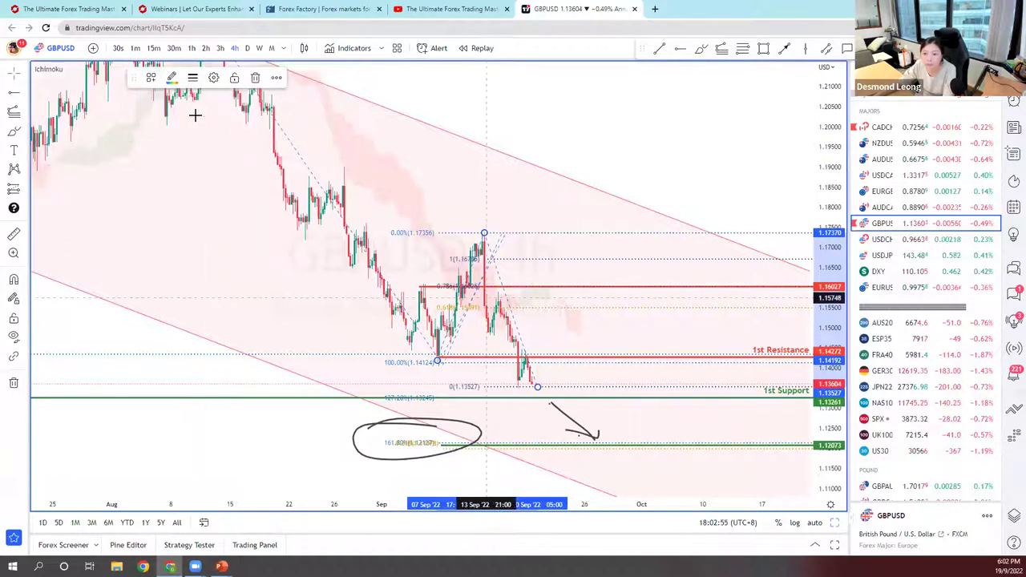
pyautogui.click(151, 78)
pyautogui.click(176, 210)
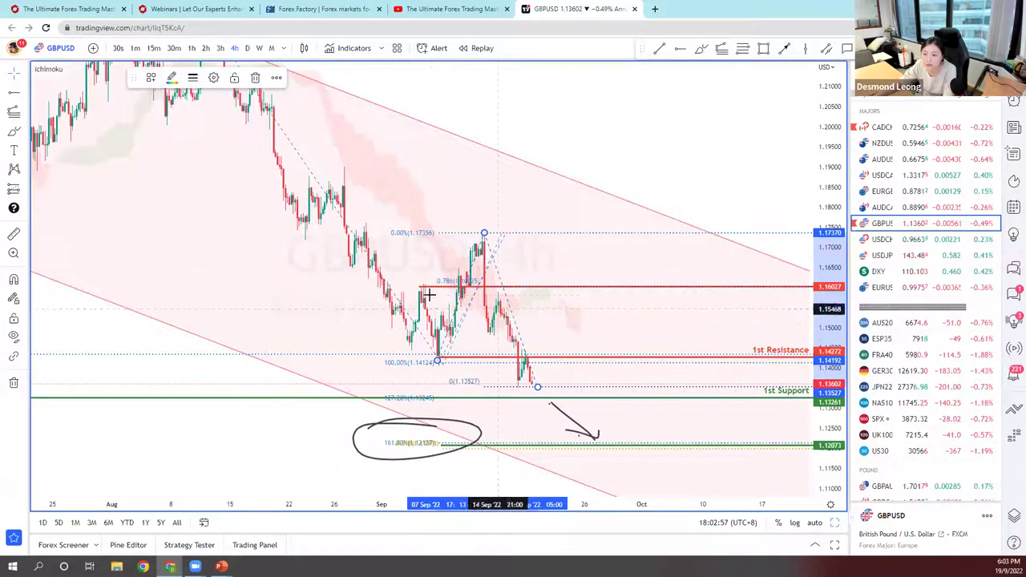
pyautogui.moveTo(437, 362); pyautogui.dragTo(439, 362)
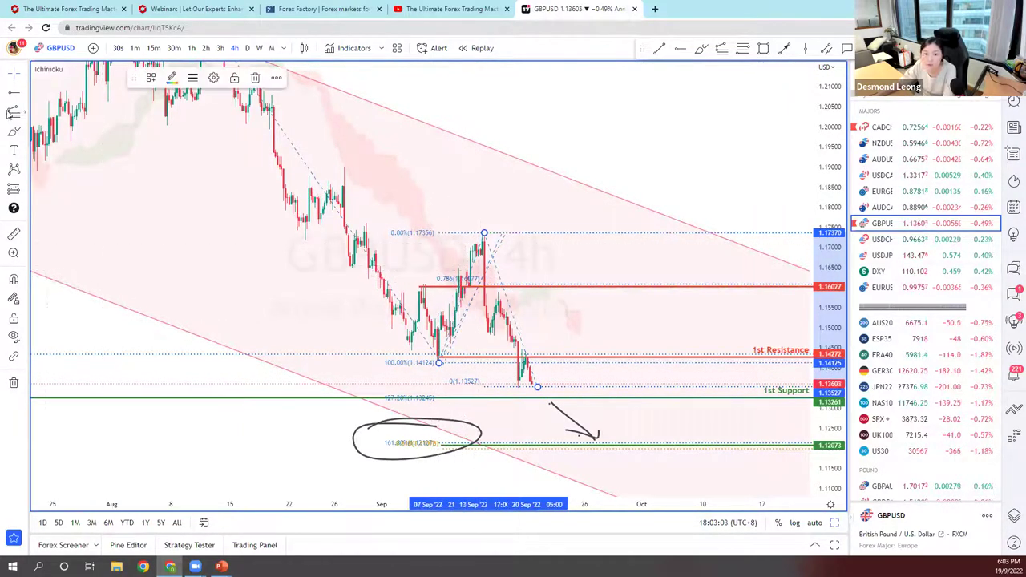
pyautogui.click(14, 132)
# Circle the 0.786 Fibonacci level with a hand-drawn oval.
pyautogui.moveTo(416, 273); pyautogui.dragTo(417, 275)
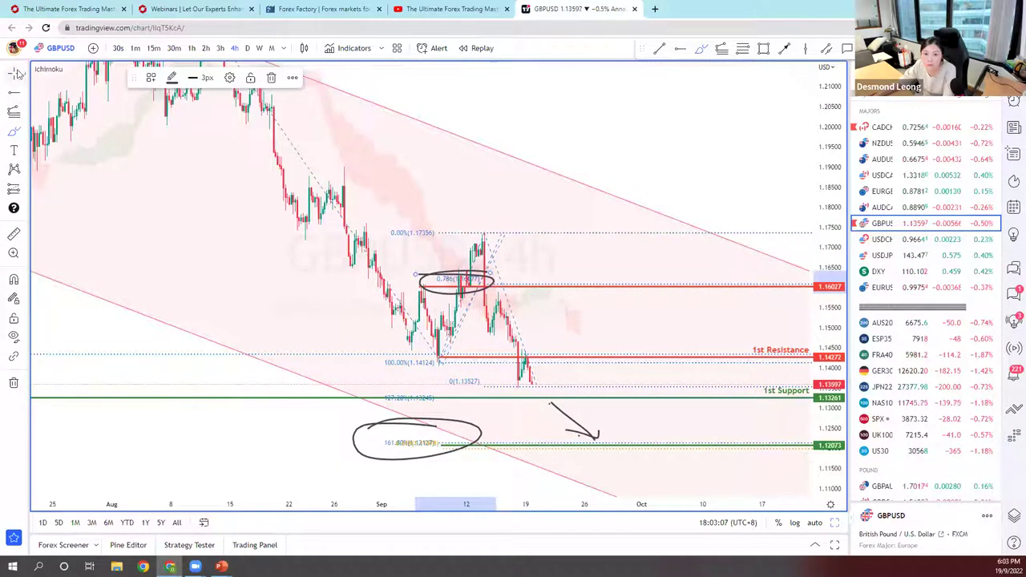
pyautogui.click(590, 290)
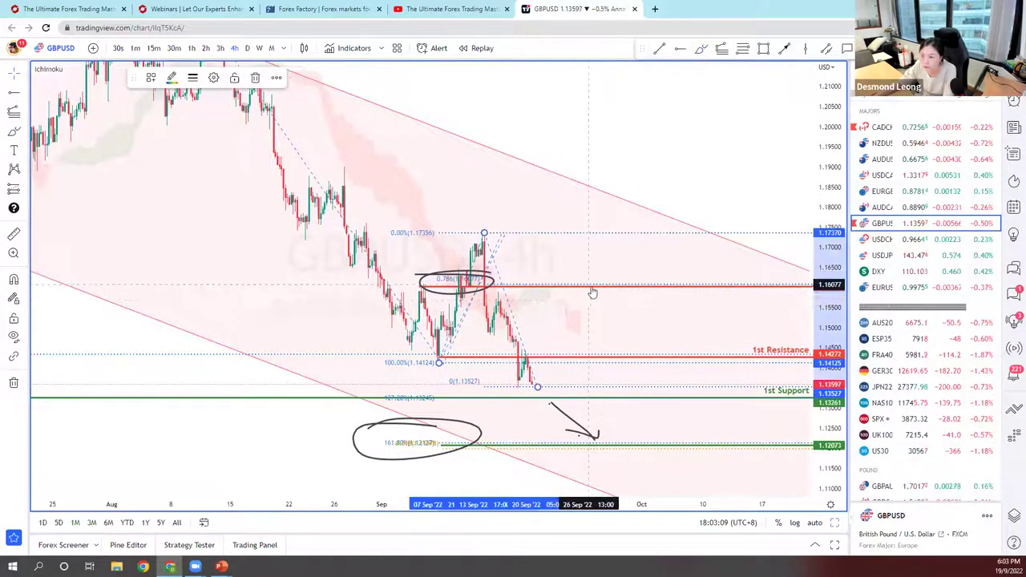
pyautogui.click(151, 78)
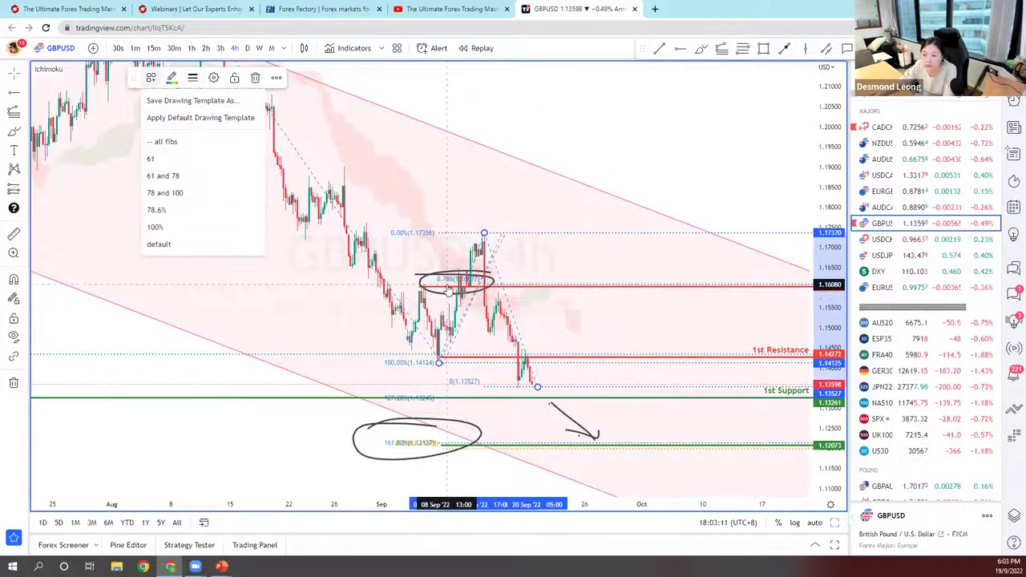
# Style the 1.16027 line as Resistance (2nd), then switch to the Forex Factory calendar.
pyautogui.click(418, 286)
pyautogui.click(150, 78)
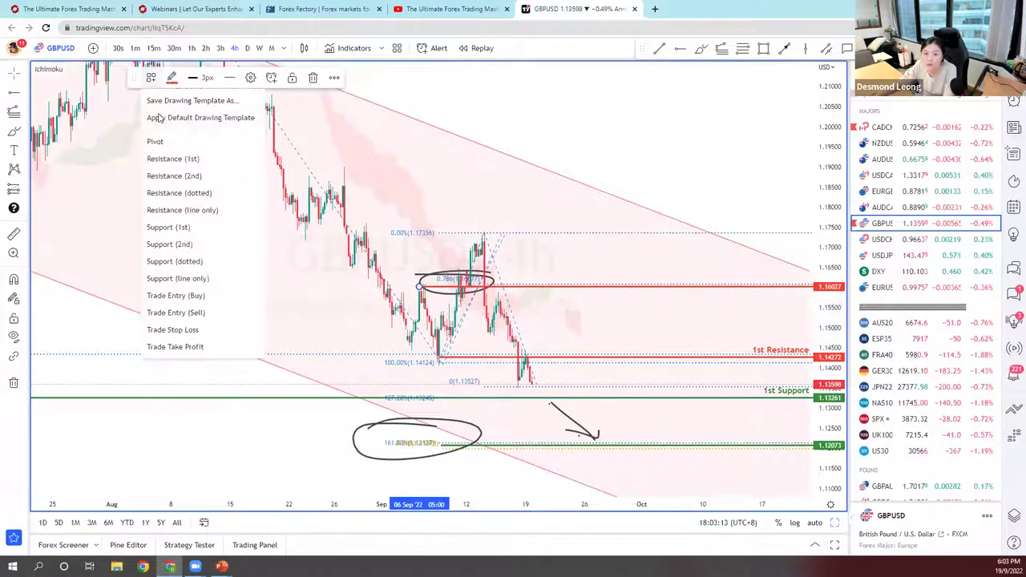
pyautogui.click(202, 177)
pyautogui.scroll(-3, 635, 406)
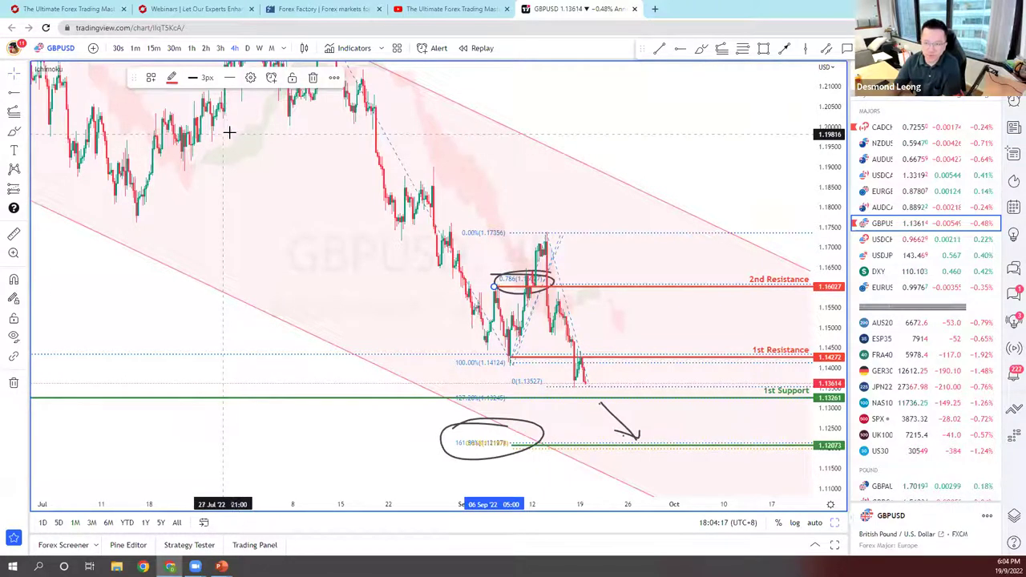
pyautogui.click(329, 9)
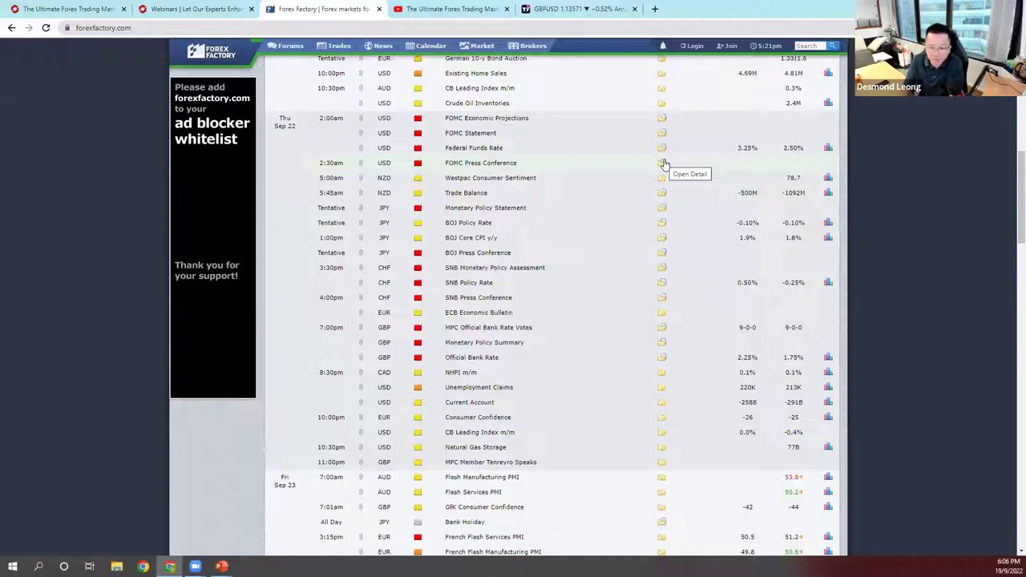
# Load and browse the Forex Factory calendar for the Sep 12–16 week.
pyautogui.scroll(5, 550, 192)
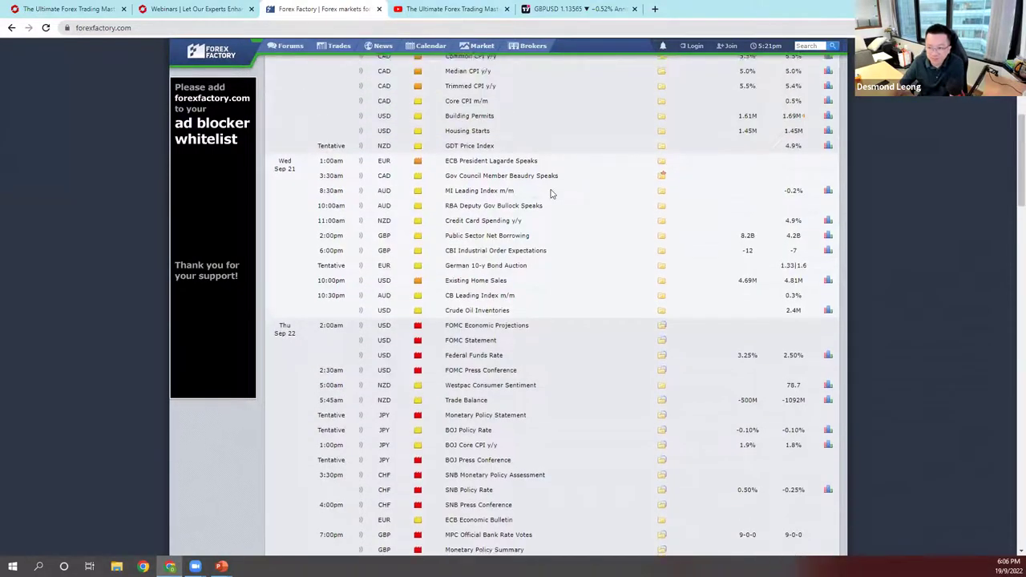
pyautogui.scroll(2, 551, 192)
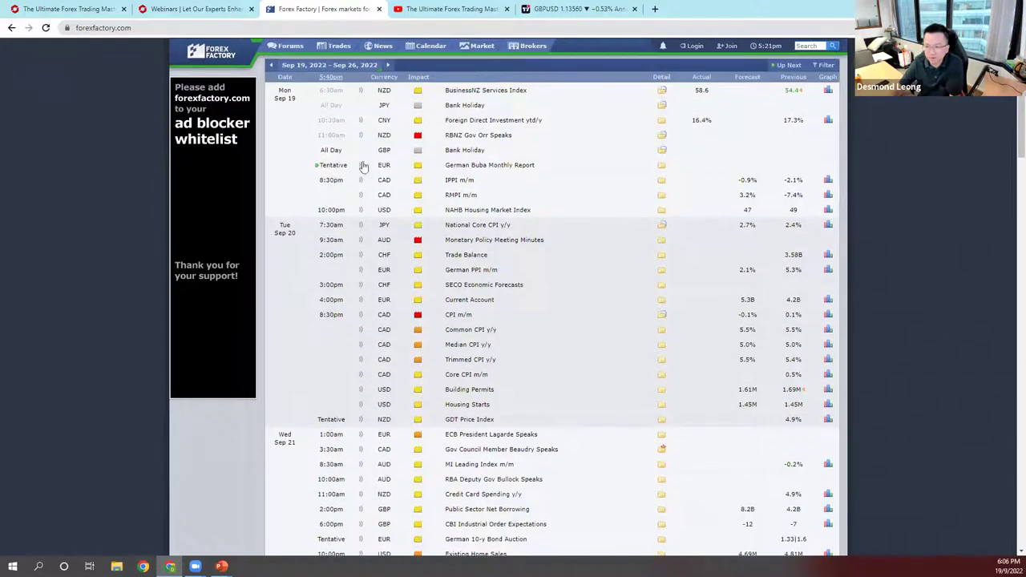
pyautogui.click(293, 66)
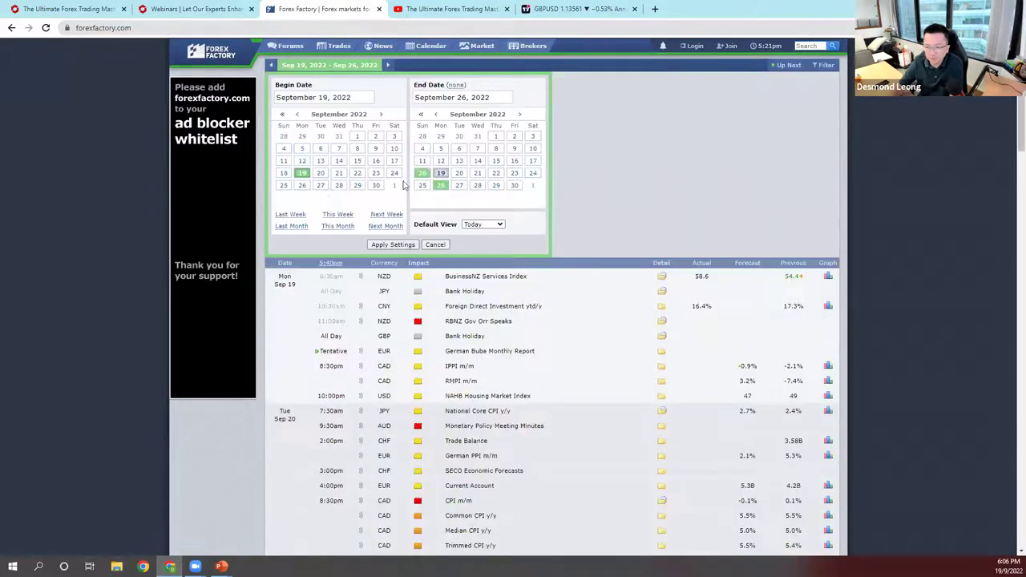
pyautogui.click(302, 162)
pyautogui.click(514, 160)
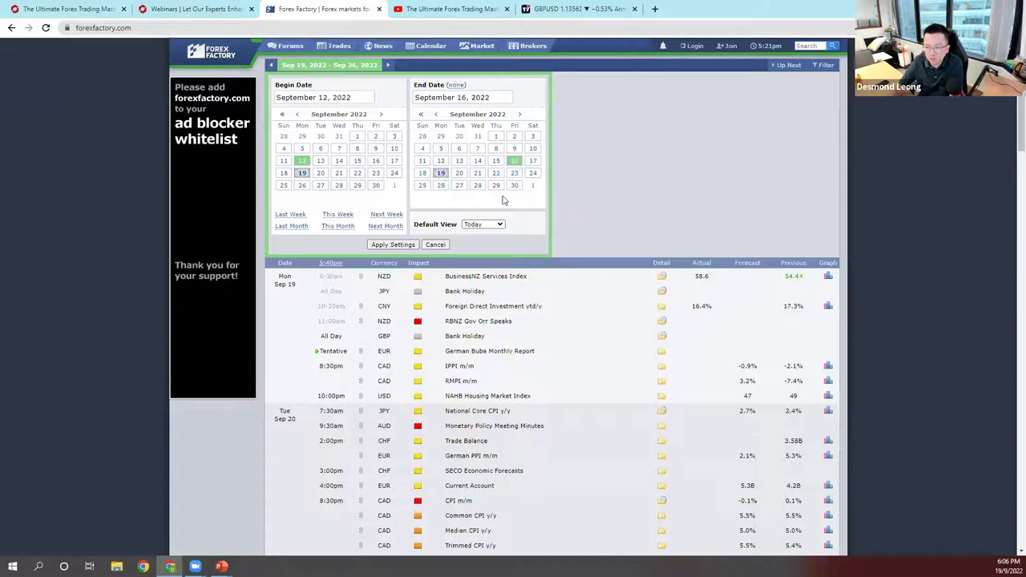
pyautogui.click(395, 242)
pyautogui.scroll(-3, 473, 352)
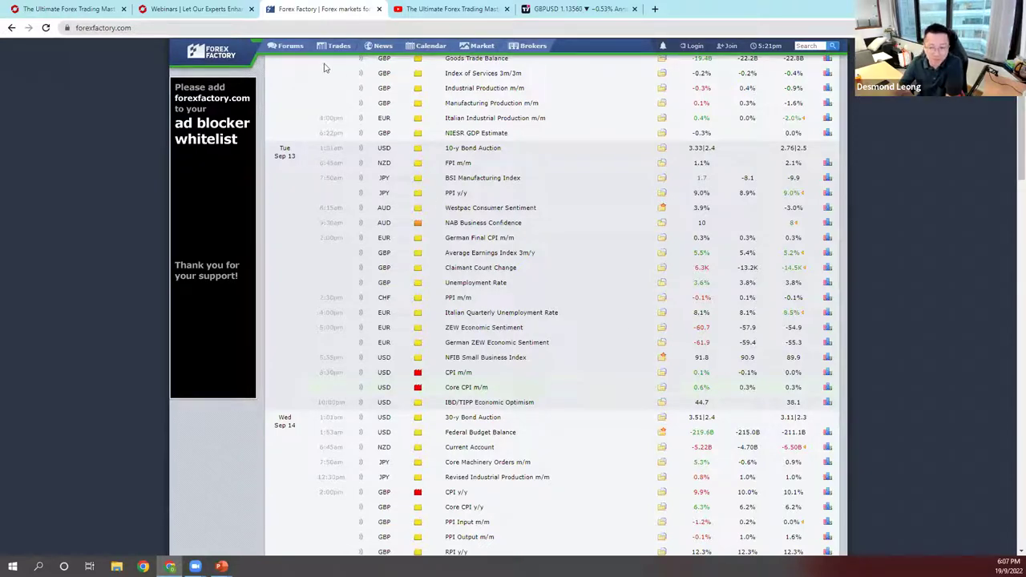
# Return to the current week's calendar, scroll to Sep 22, then switch to the GBPUSD chart.
pyautogui.click(211, 54)
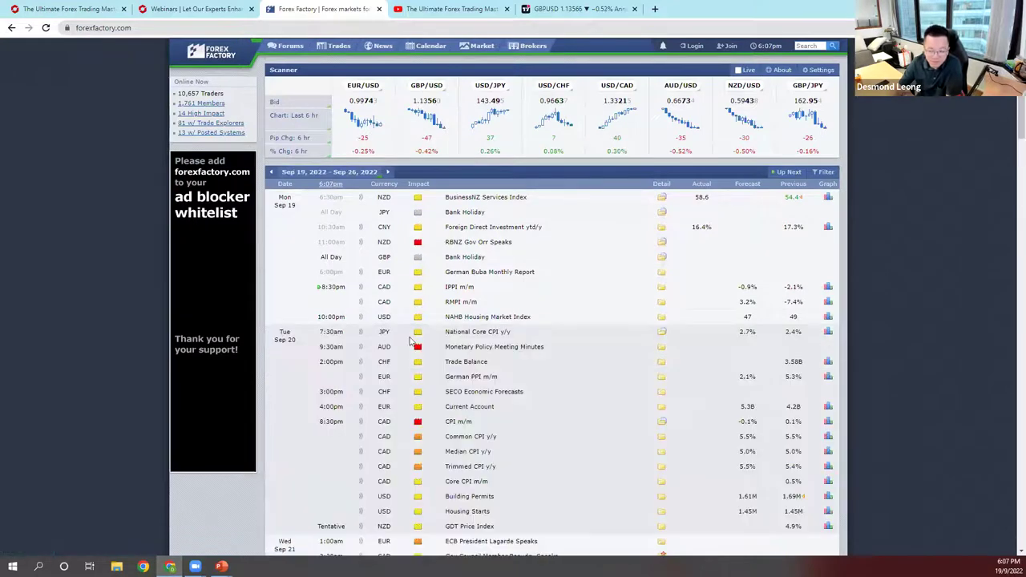
pyautogui.scroll(-3, 447, 340)
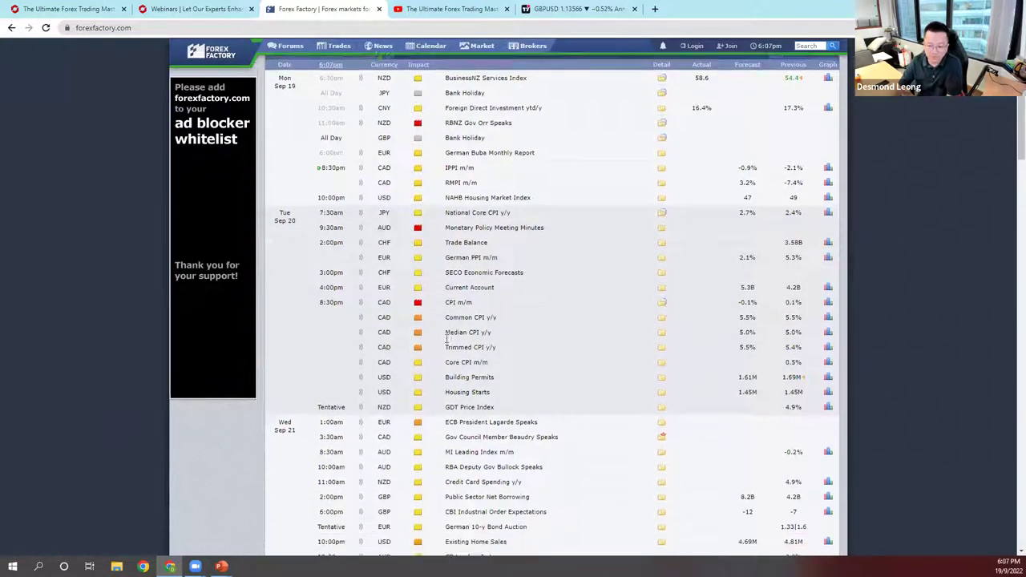
pyautogui.scroll(-5, 447, 340)
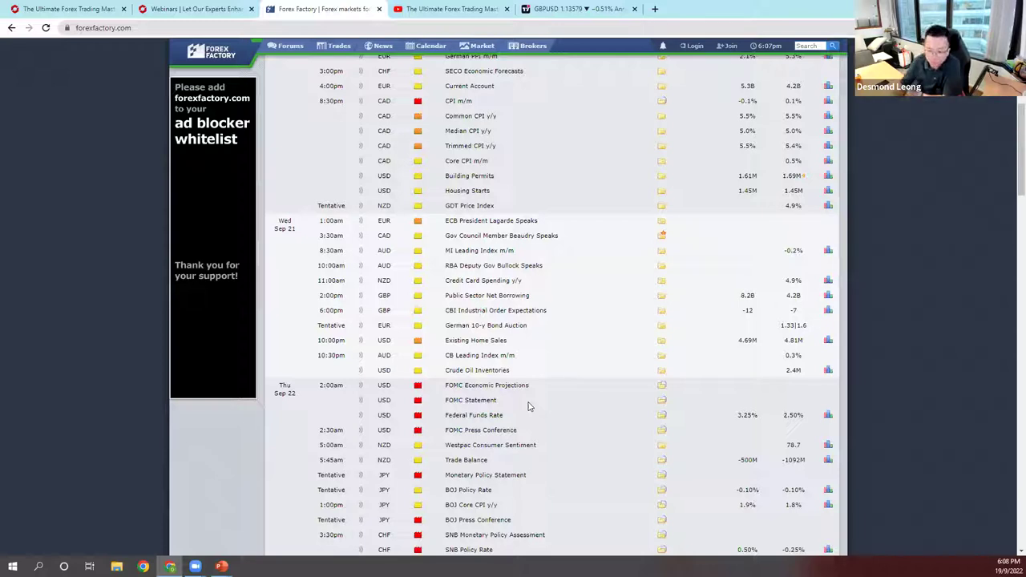
pyautogui.scroll(-3, 529, 407)
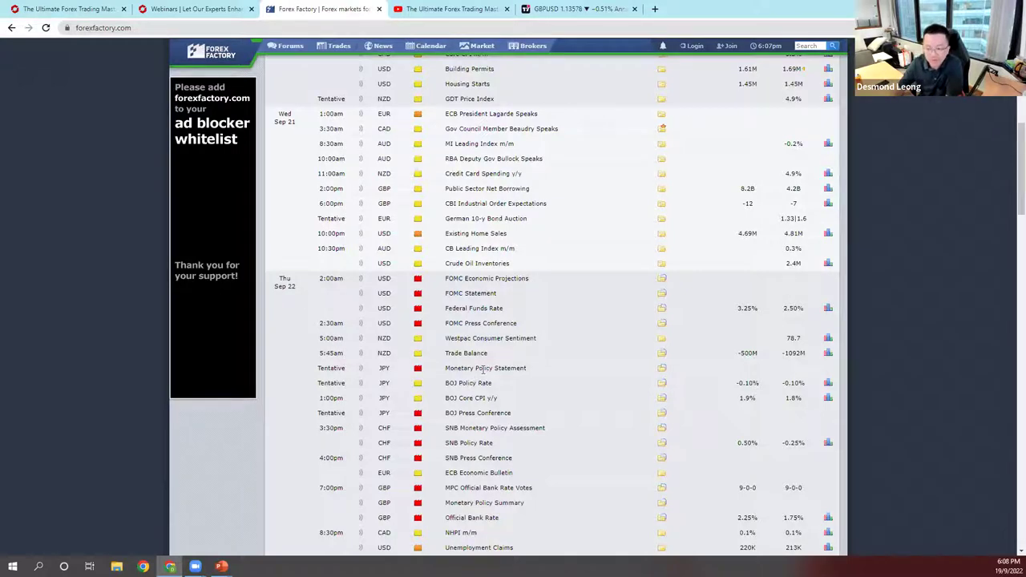
pyautogui.click(557, 9)
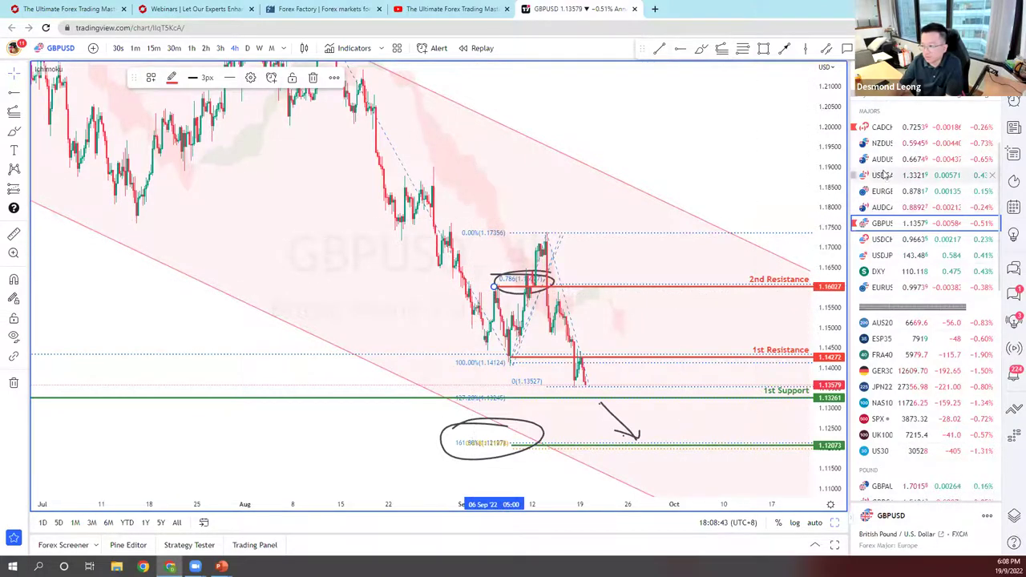
# Load the annotated USDJPY 4-hour chart from the watchlist.
pyautogui.click(881, 255)
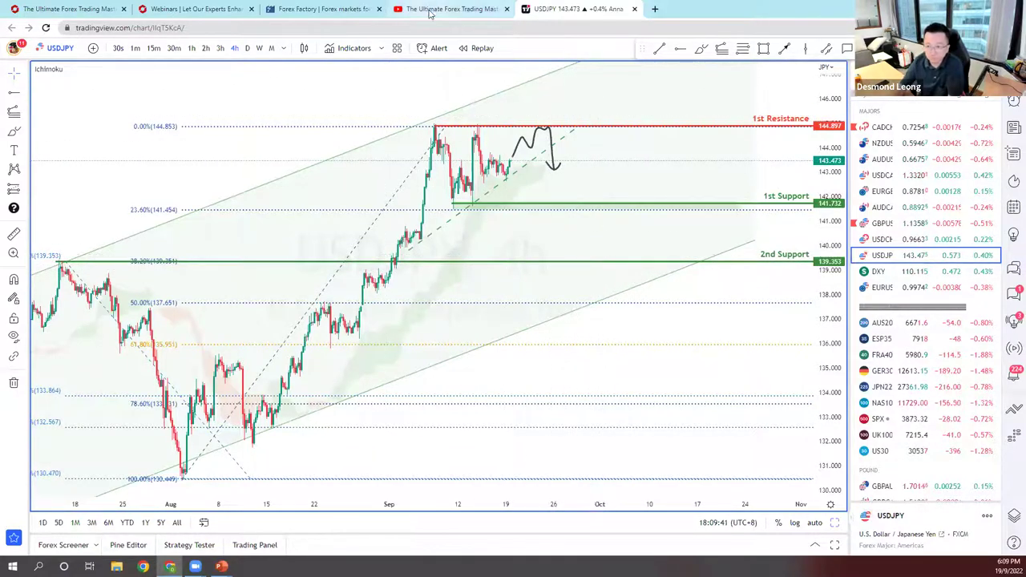
# Return to the Forex Factory calendar showing Sep 22's Japanese events.
pyautogui.click(301, 10)
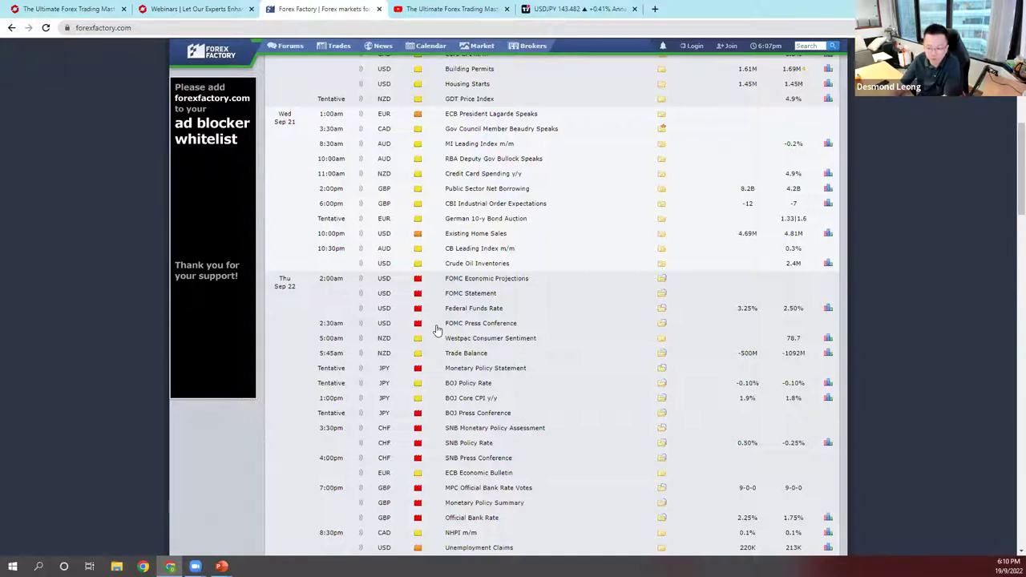
# Scroll to Thu Sep 22 and expand the SNB Policy Rate release details.
pyautogui.scroll(-1, 439, 332)
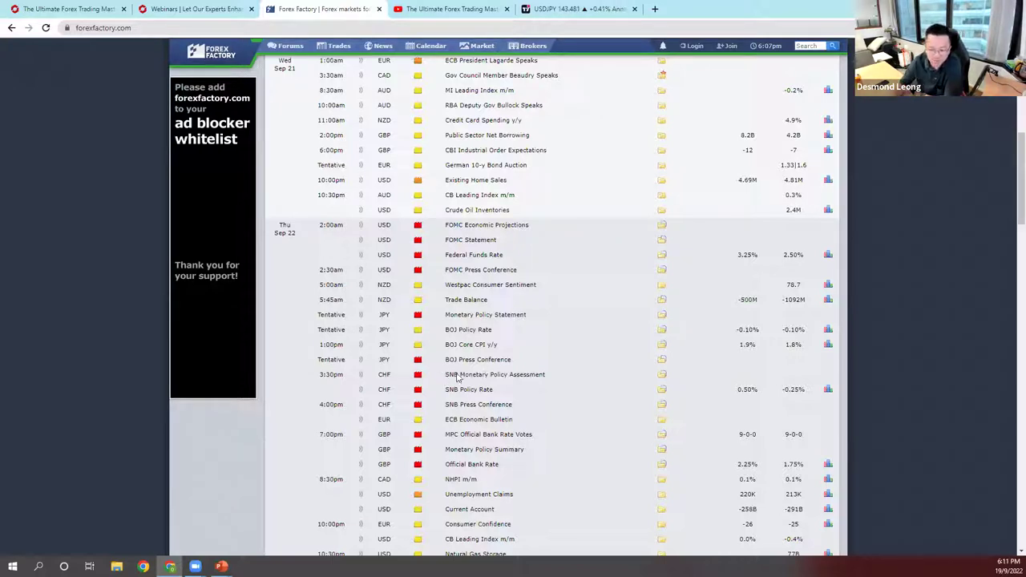
pyautogui.scroll(-1, 522, 353)
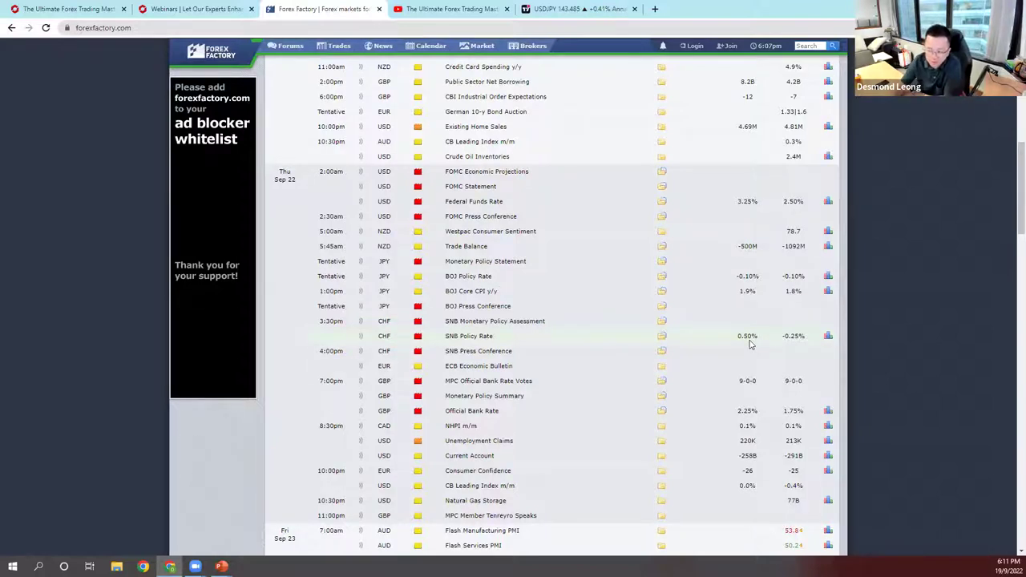
pyautogui.click(645, 339)
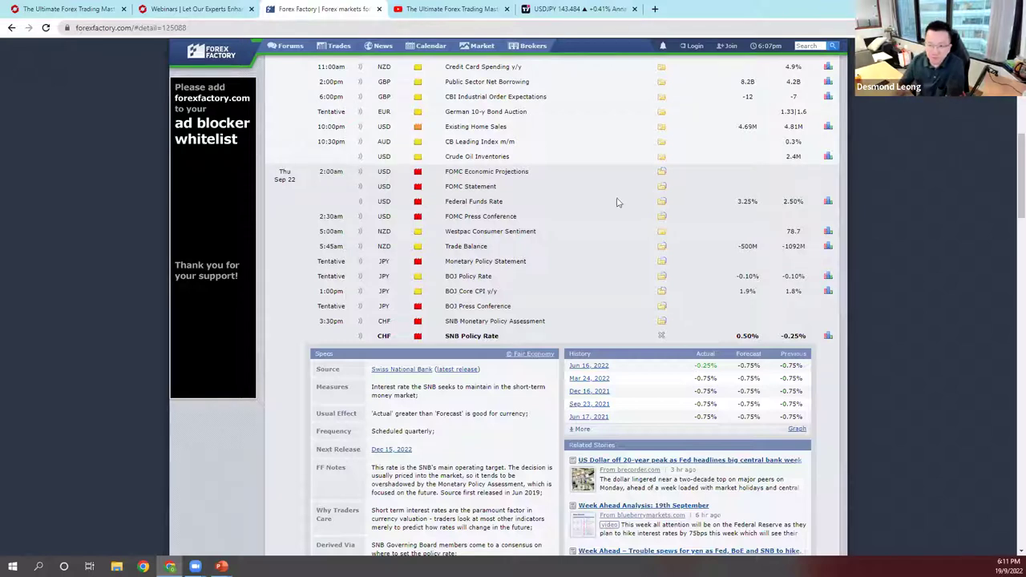
# Switch back to the annotated USDJPY 4-hour chart in TradingView with Ctrl+Tab.
pyautogui.hotkey('ctrl', 'Tab')
pyautogui.hotkey('ctrl', 'Tab')
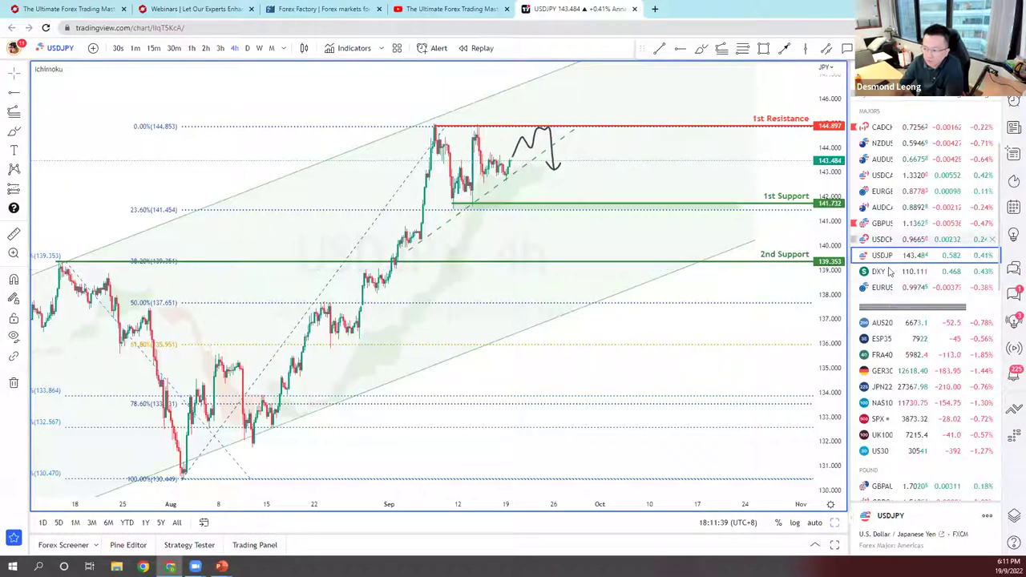
pyautogui.click(882, 239)
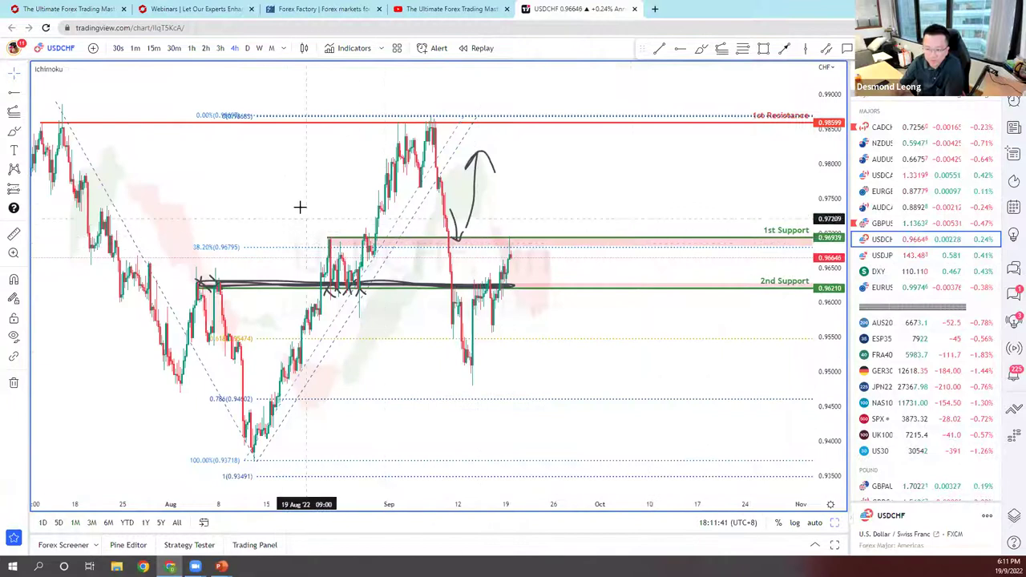
pyautogui.moveTo(321, 188); pyautogui.dragTo(416, 196)
pyautogui.moveTo(271, 195); pyautogui.dragTo(373, 200)
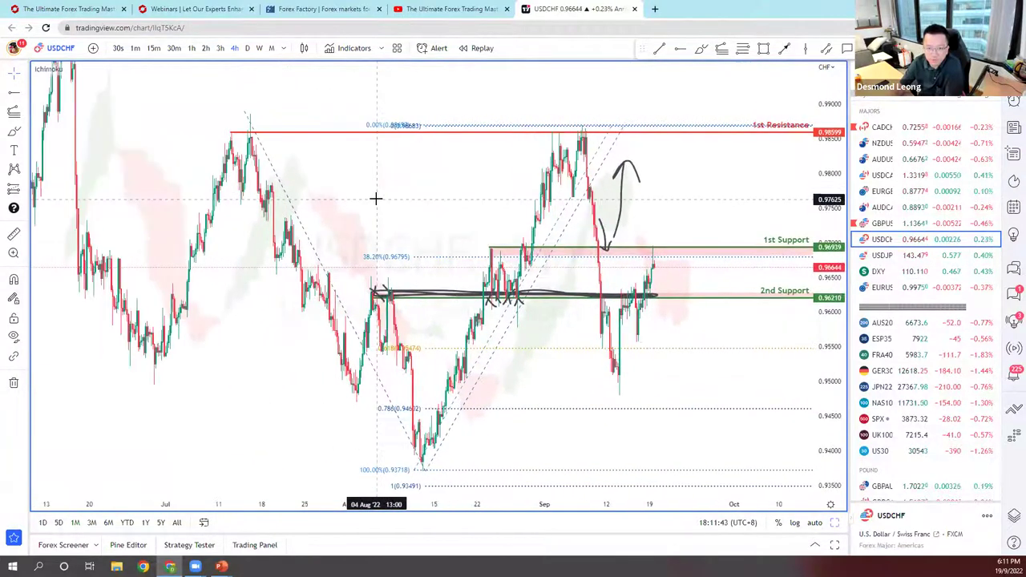
pyautogui.hscroll(-6, 252, 264)
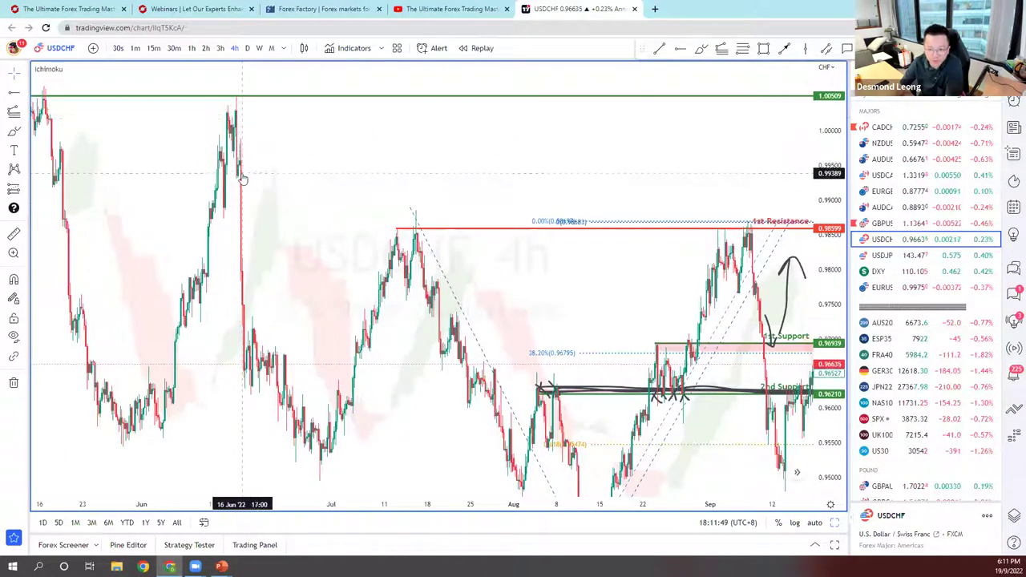
pyautogui.scroll(2, 239, 170)
pyautogui.hscroll(-1, 142, 161)
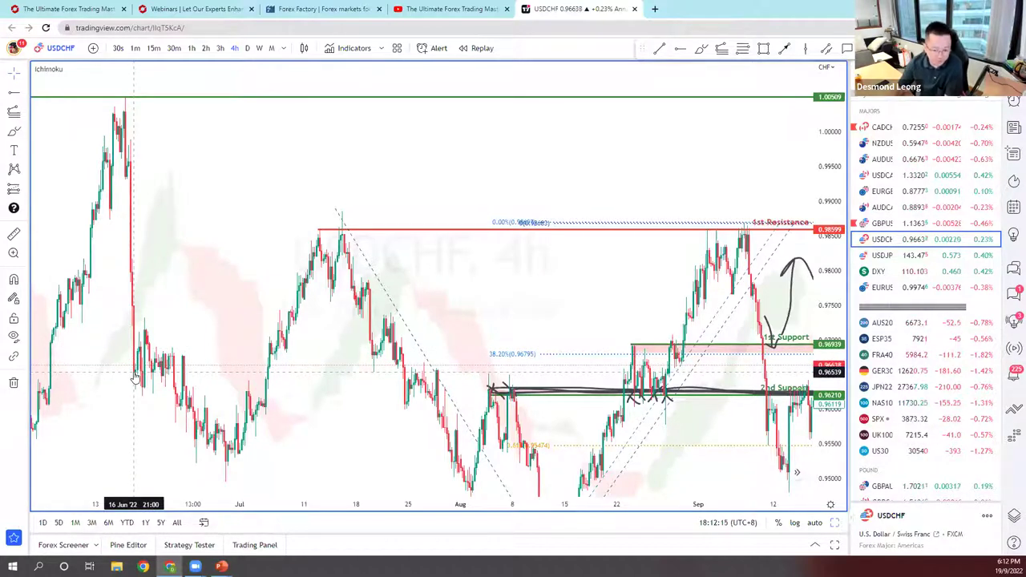
pyautogui.moveTo(365, 271); pyautogui.dragTo(183, 227)
pyautogui.moveTo(531, 277); pyautogui.dragTo(460, 297)
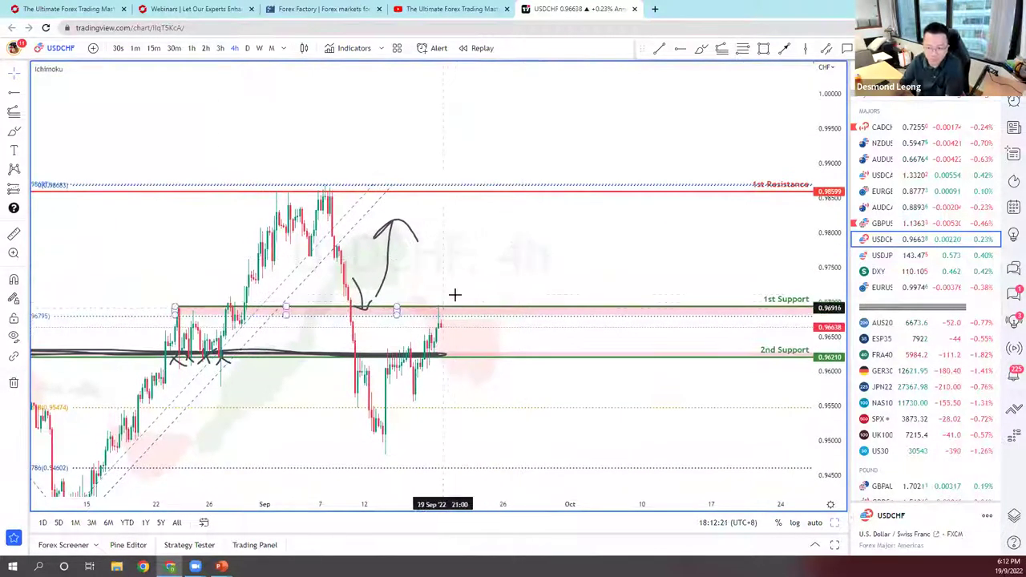
pyautogui.click(389, 263)
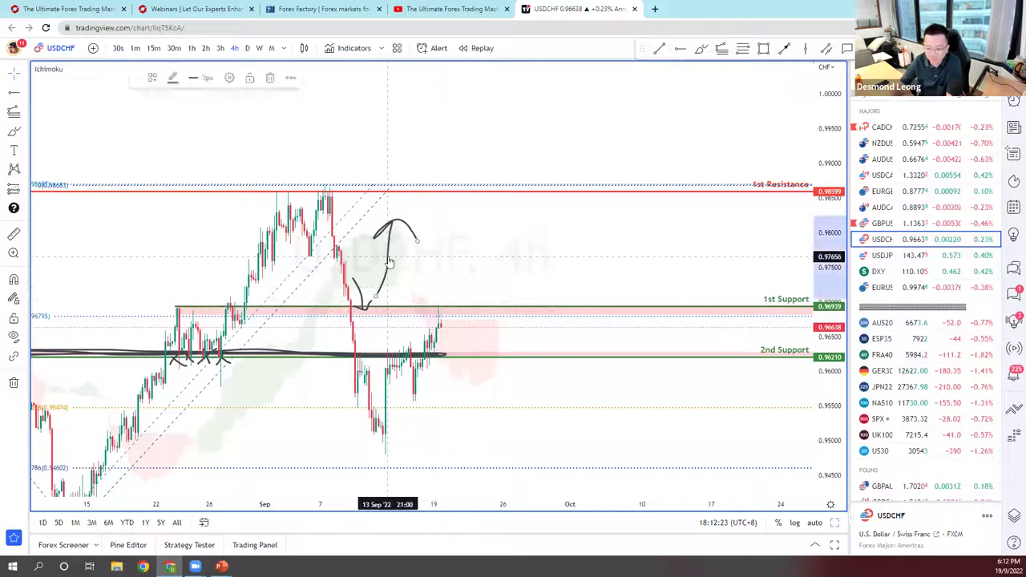
pyautogui.press('Delete')
pyautogui.click(363, 303)
pyautogui.press('Delete')
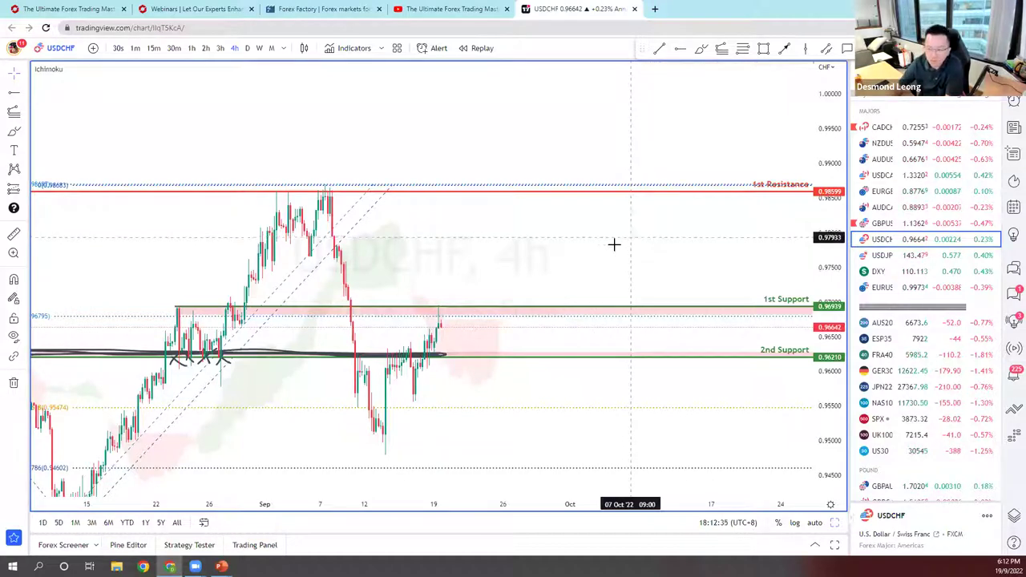
pyautogui.click(300, 11)
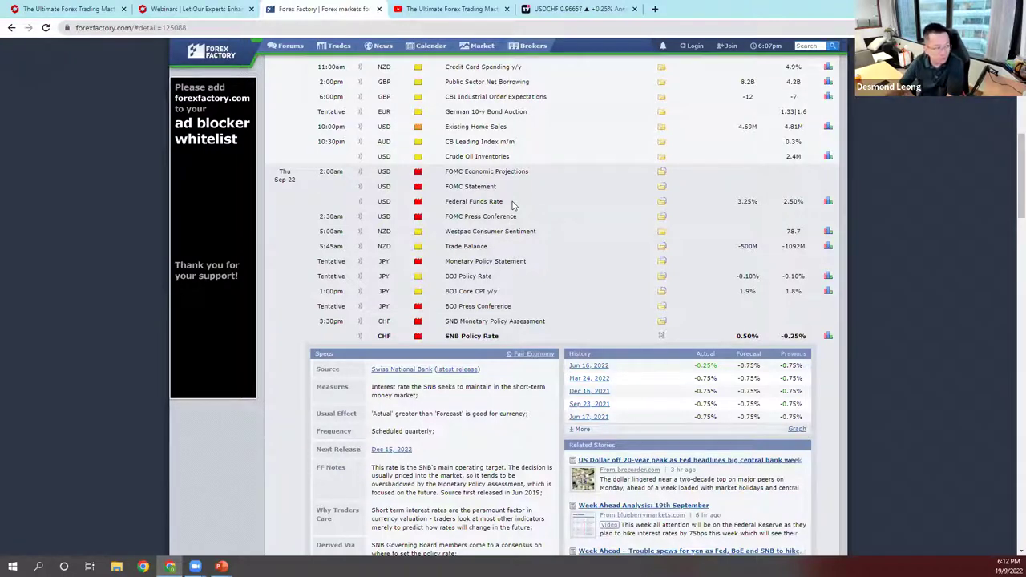
pyautogui.click(590, 11)
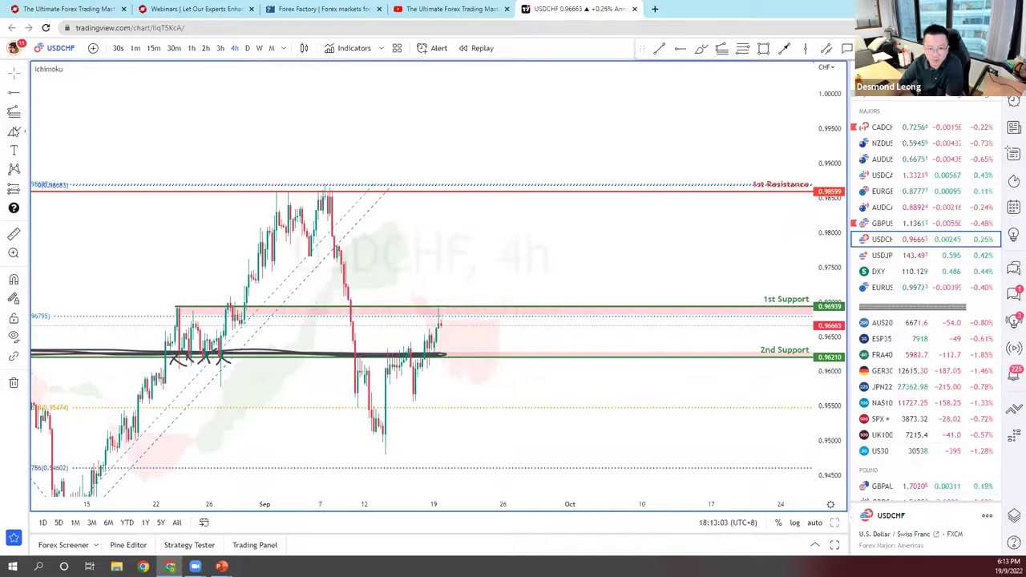
# Sketch an upward projected move on USDCHF from 1st Support to 1st Resistance near 0.98599.
pyautogui.moveTo(446, 297)
pyautogui.mouseDown()
pyautogui.moveTo(539, 195)
pyautogui.moveTo(544, 204)
pyautogui.mouseUp()
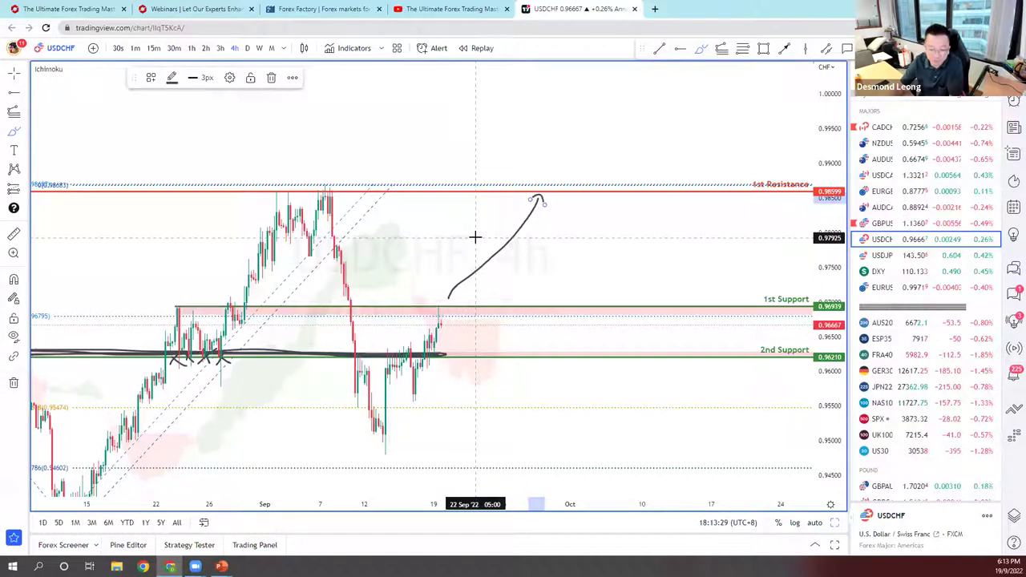
pyautogui.scroll(-2, 224, 236)
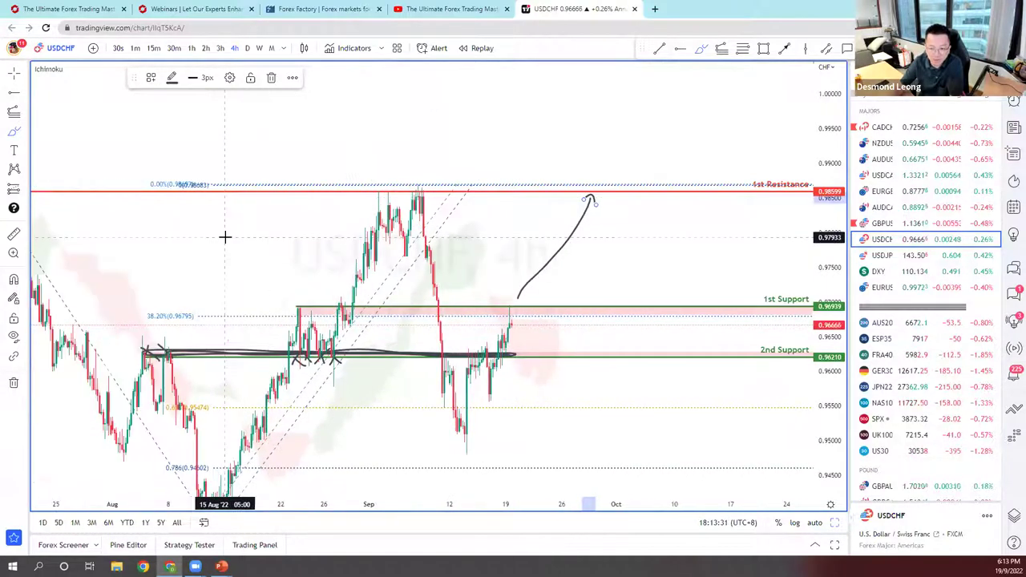
pyautogui.moveTo(185, 235); pyautogui.dragTo(504, 248)
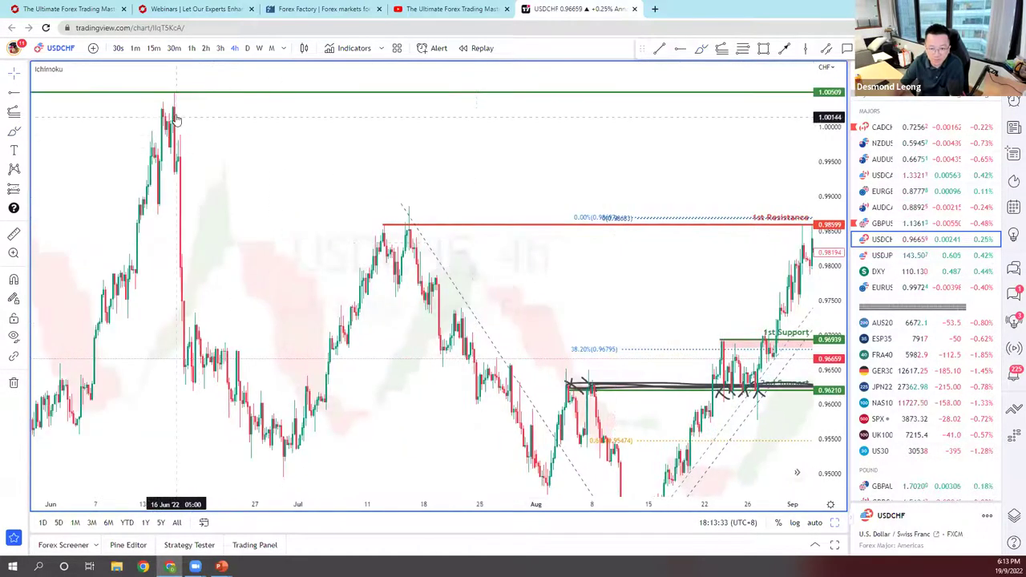
pyautogui.moveTo(591, 275); pyautogui.dragTo(41, 239)
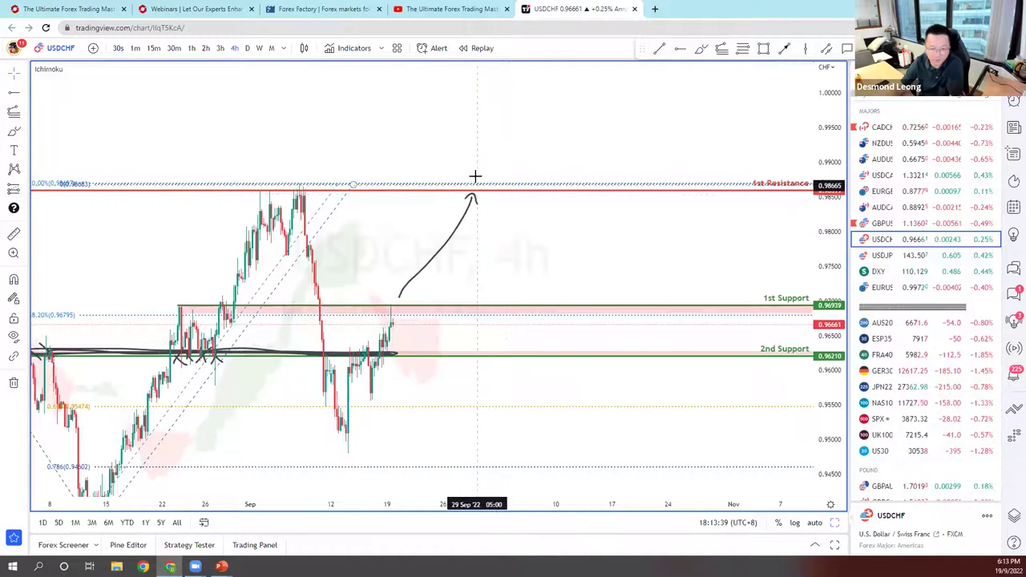
pyautogui.click(14, 131)
# Extend the USDCHF projection with a drop from 1st Resistance to about 0.9550, below 2nd Support.
pyautogui.moveTo(485, 198)
pyautogui.mouseDown()
pyautogui.moveTo(594, 407)
pyautogui.moveTo(573, 393)
pyautogui.mouseUp()
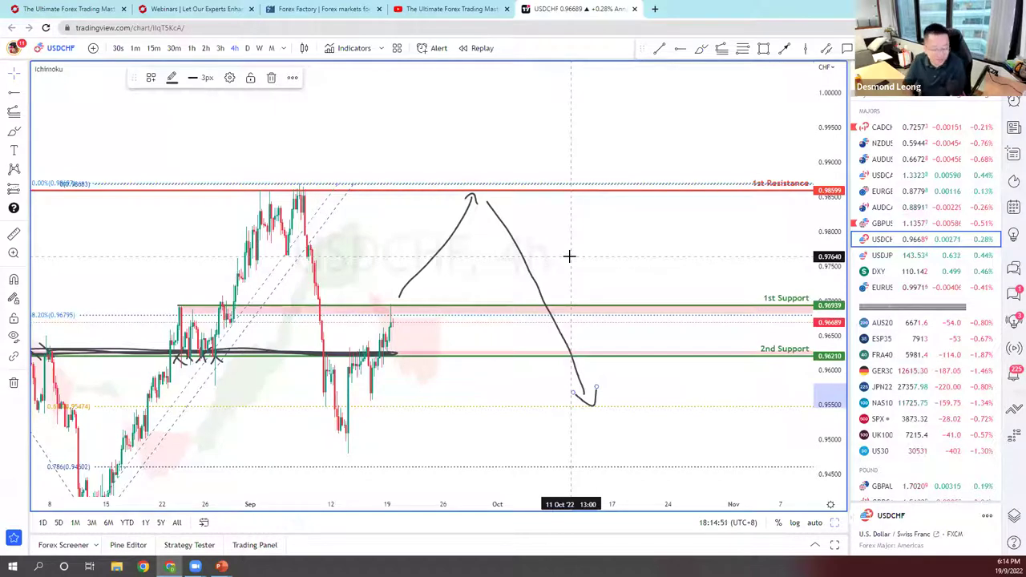
# Open the GBPUSD chart from the watchlist.
pyautogui.click(879, 224)
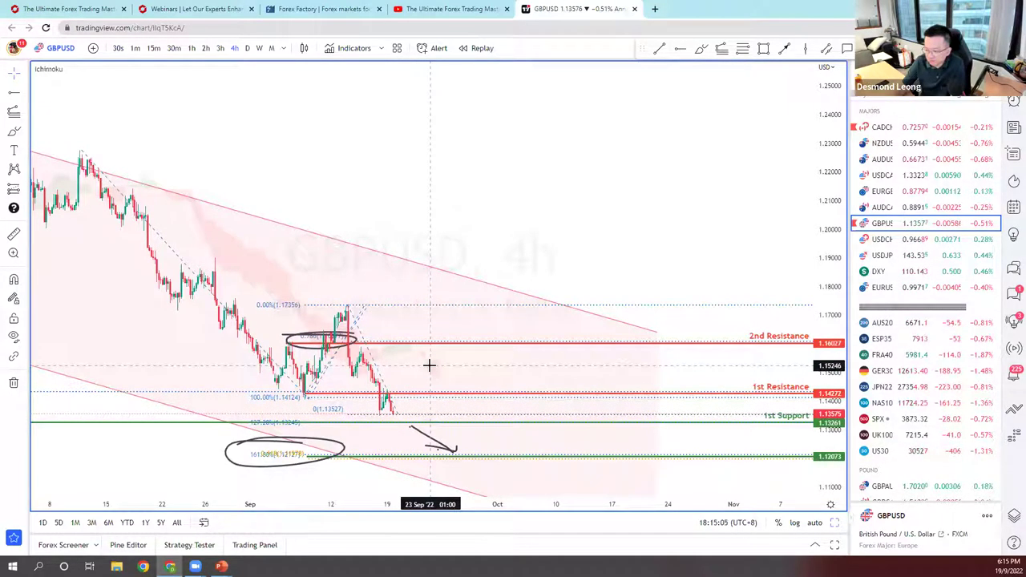
# Show GBPUSD on 1-hour candles, zoomed on the fall between 1.14272 and 1.13261.
pyautogui.scroll(2, 396, 369)
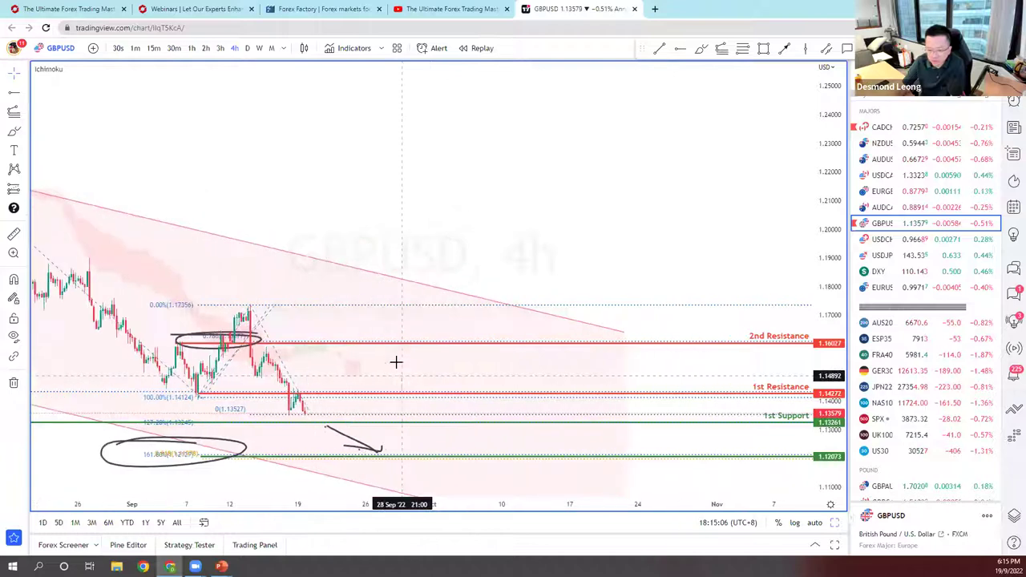
pyautogui.click(192, 48)
pyautogui.scroll(2, 405, 284)
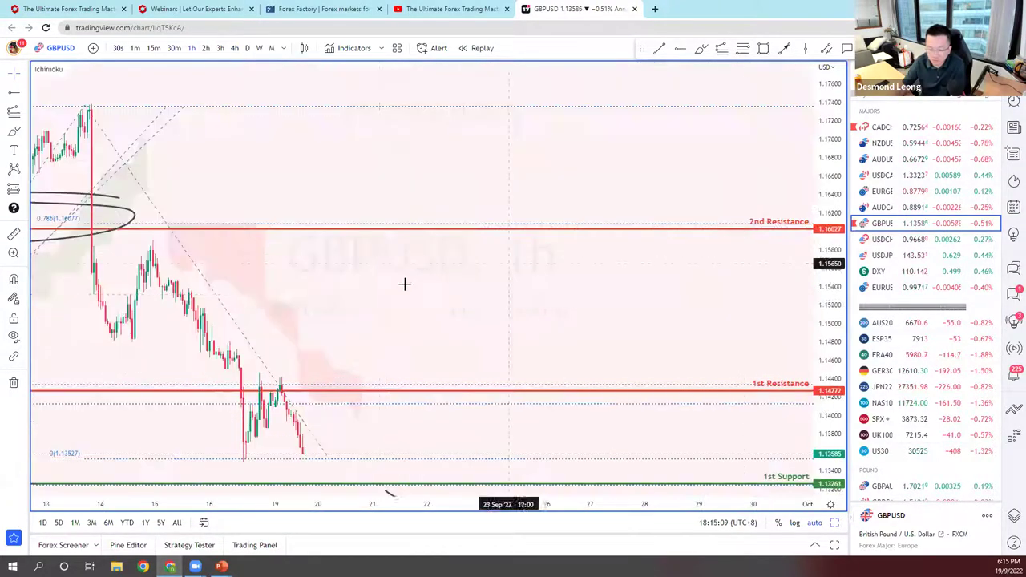
pyautogui.moveTo(296, 312); pyautogui.dragTo(363, 300)
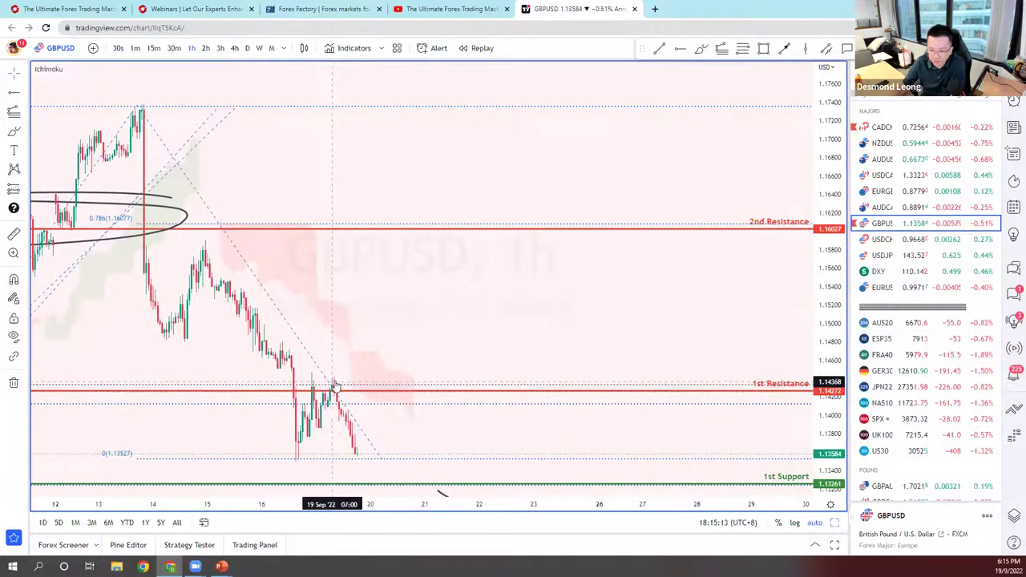
pyautogui.scroll(2, 325, 394)
pyautogui.moveTo(326, 393); pyautogui.dragTo(193, 372)
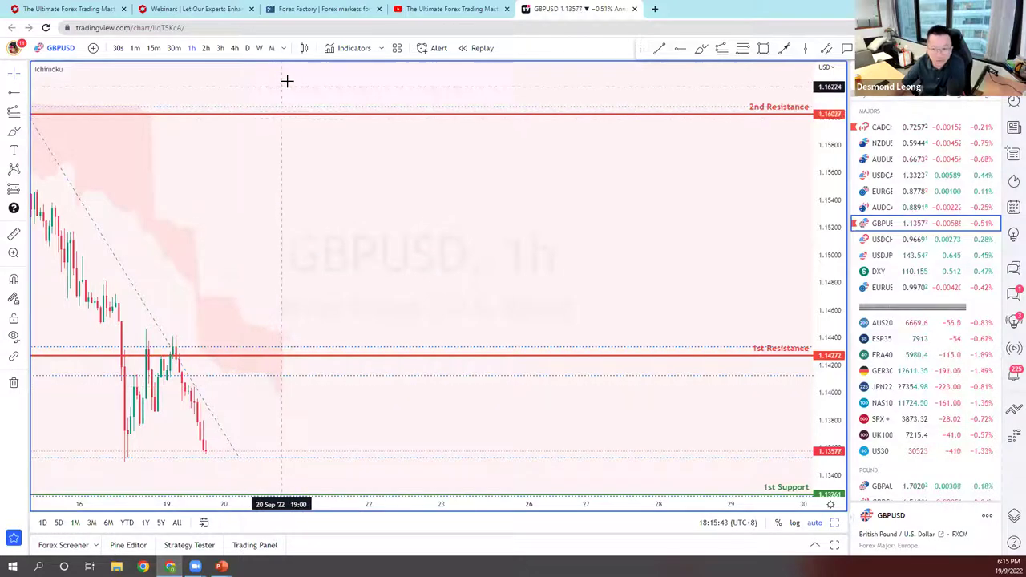
# Review GBPUSD's daily and weekly history, then return to the 4-hour chart with the 1.12073 target.
pyautogui.click(247, 48)
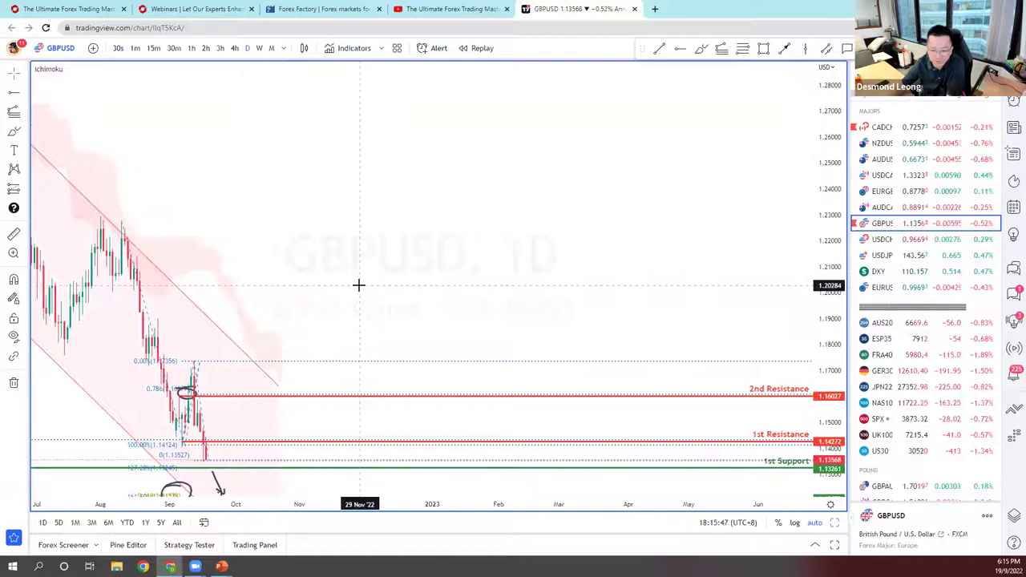
pyautogui.scroll(-4, 365, 283)
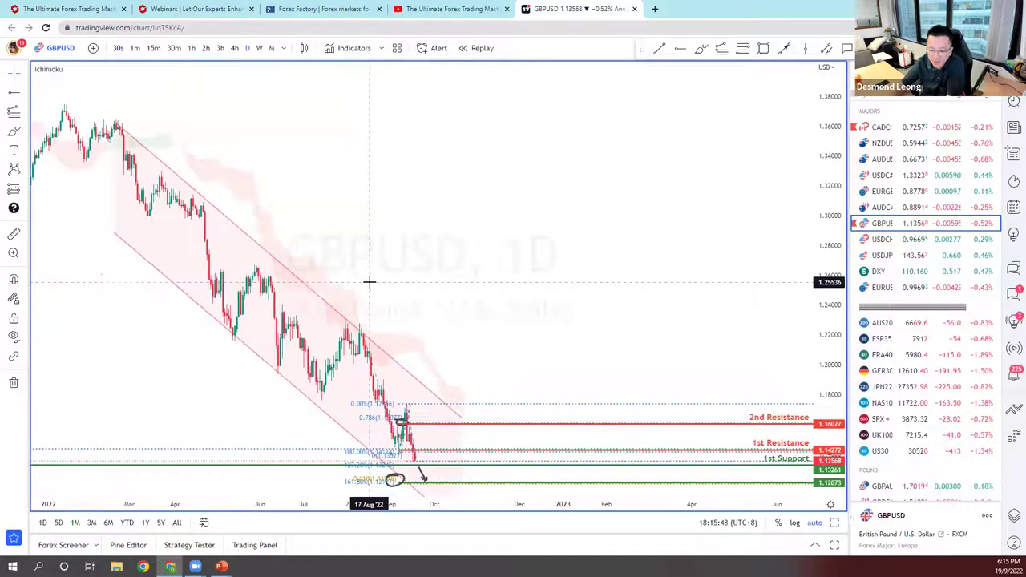
pyautogui.click(260, 48)
pyautogui.scroll(-8, 406, 268)
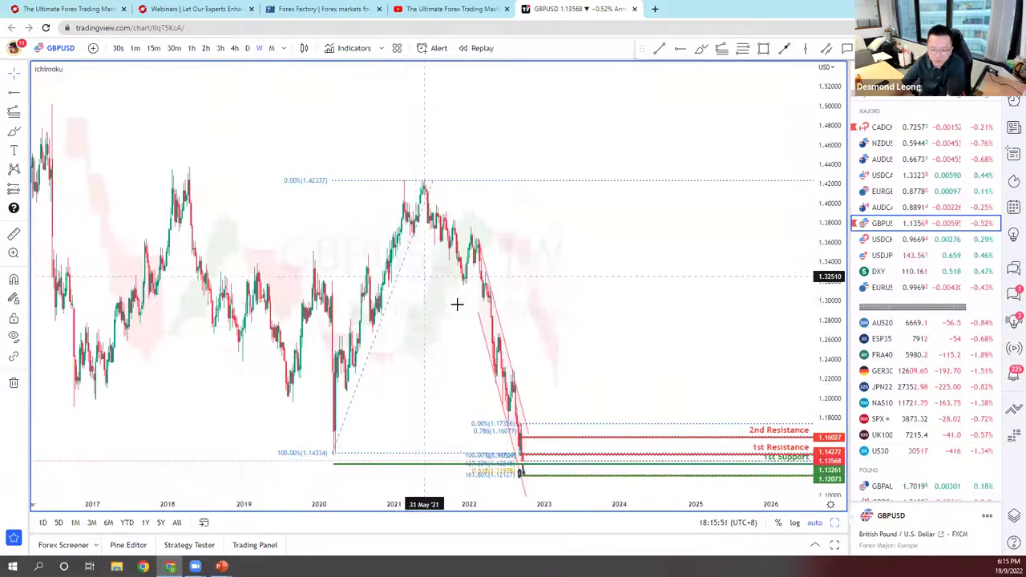
pyautogui.scroll(-10, 461, 303)
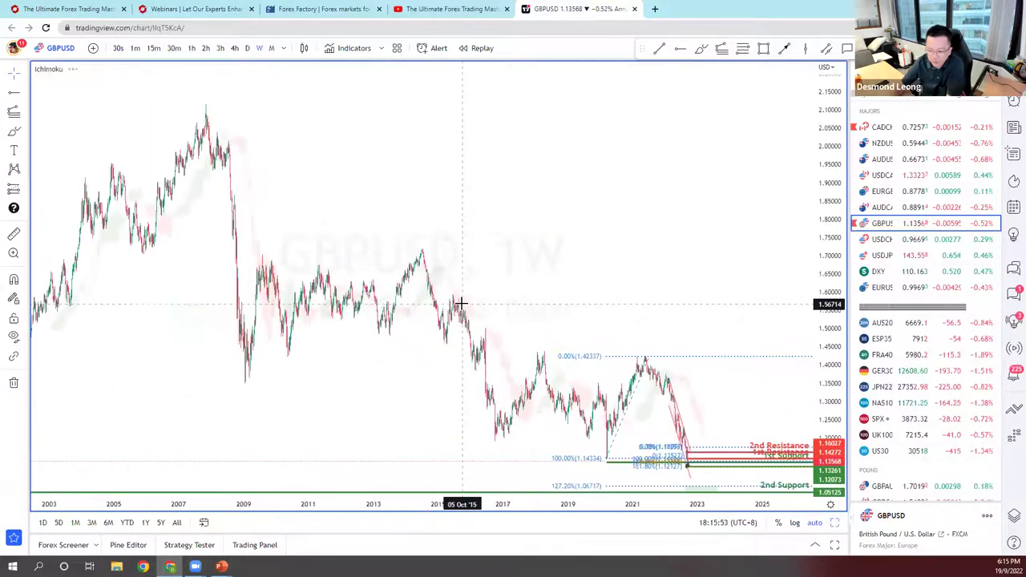
pyautogui.scroll(-4, 461, 304)
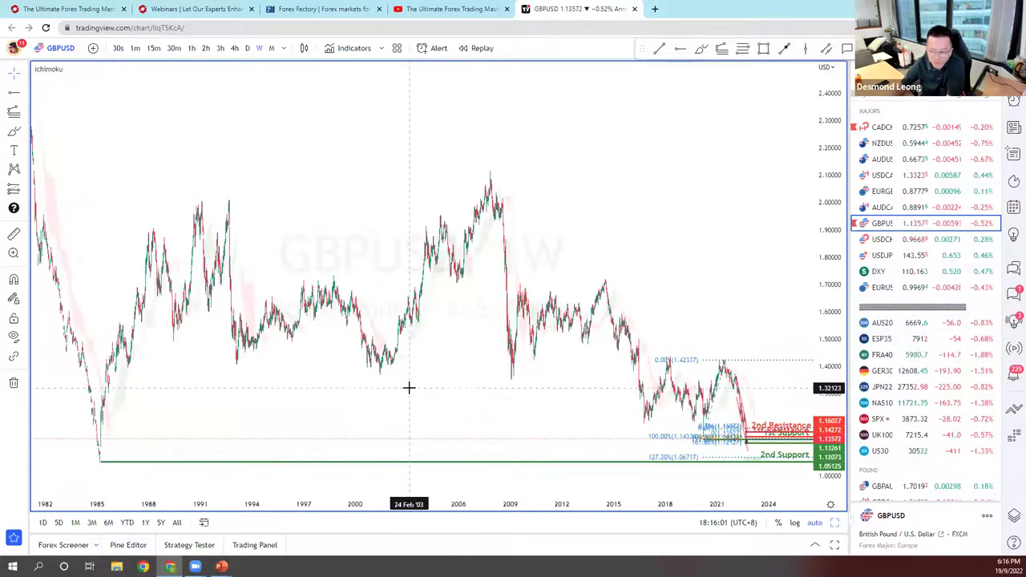
pyautogui.scroll(5, 409, 389)
pyautogui.scroll(3, 410, 391)
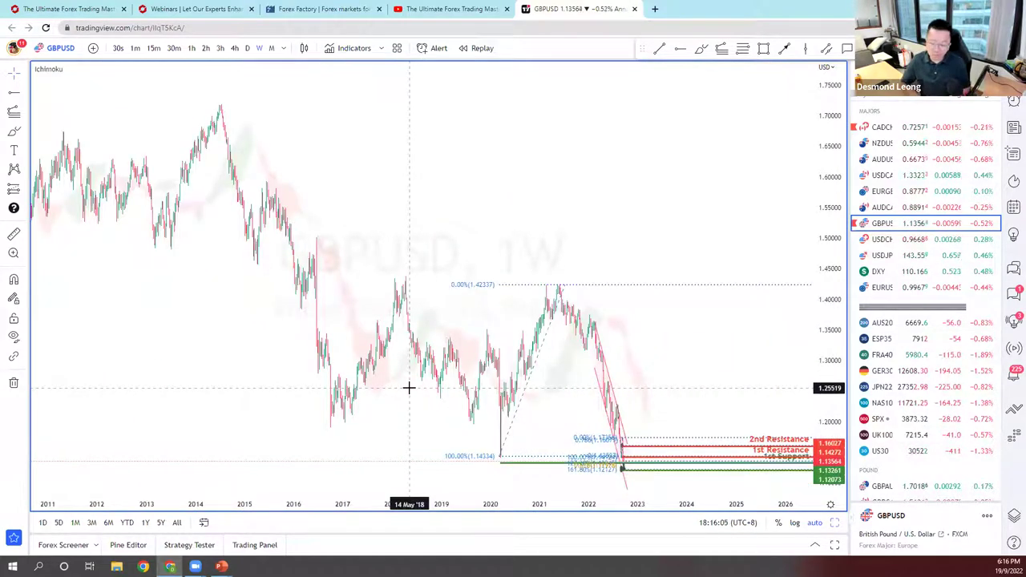
pyautogui.scroll(5, 468, 390)
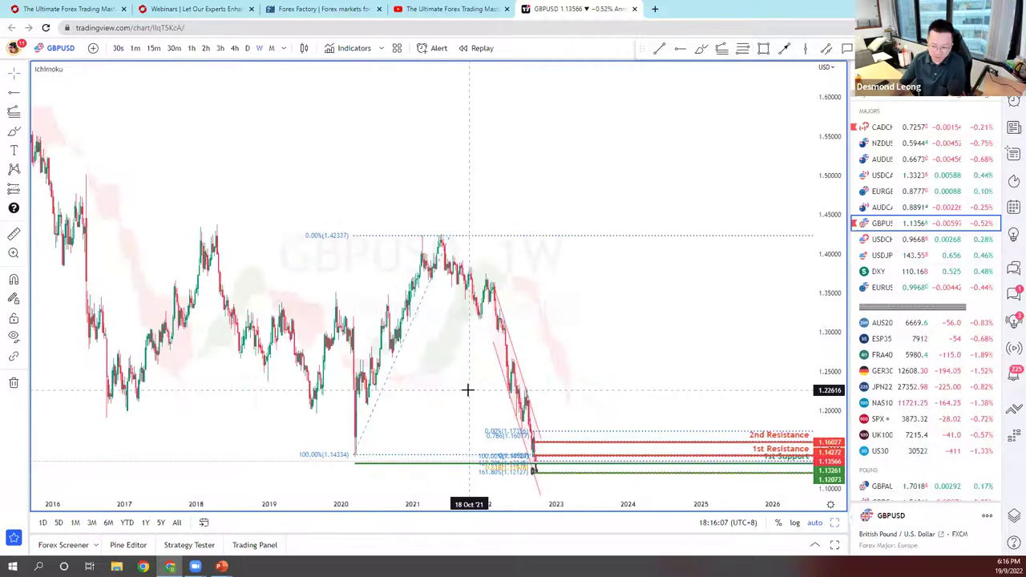
pyautogui.scroll(2, 467, 390)
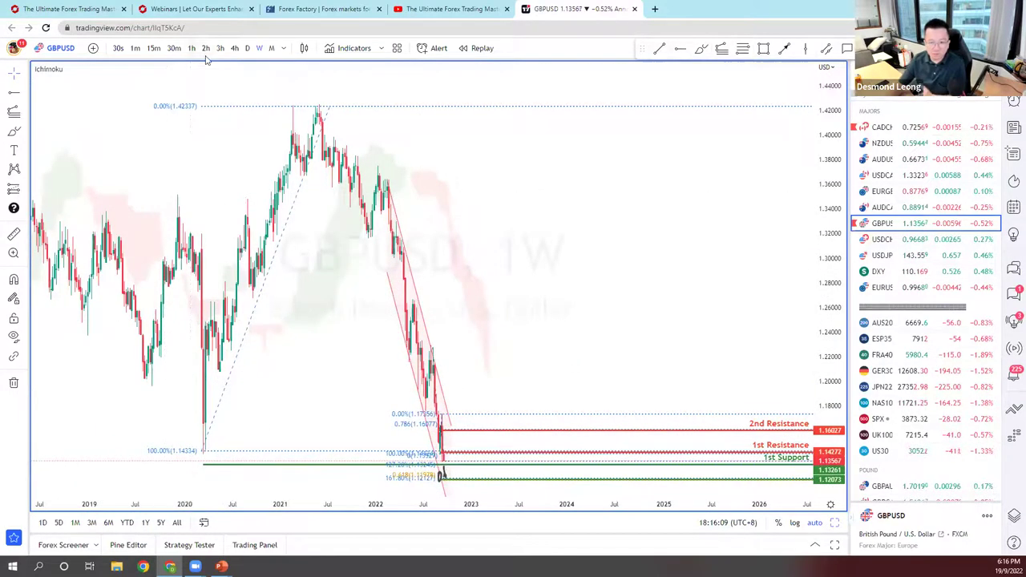
pyautogui.click(233, 49)
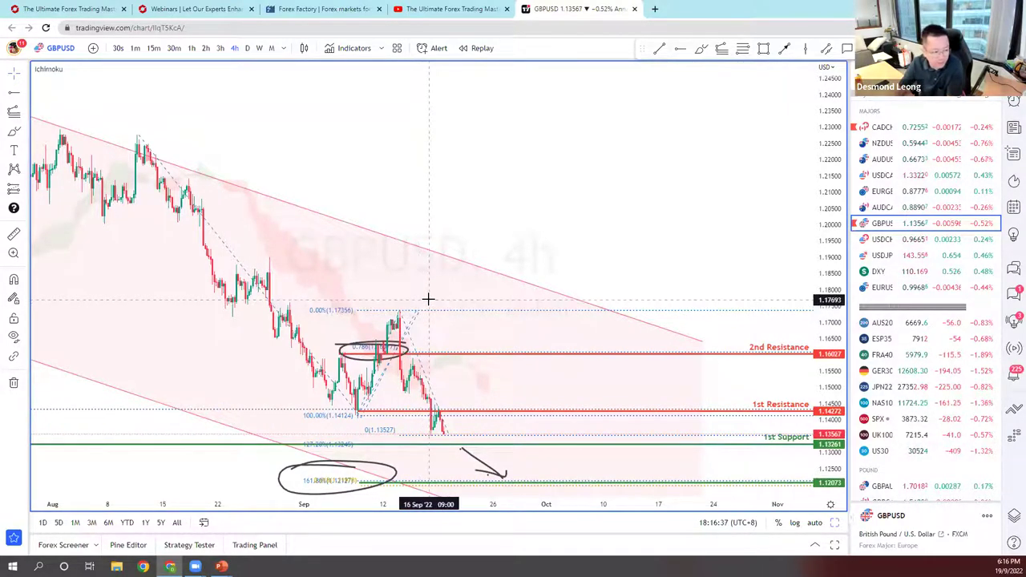
# Collapse the SNB Policy Rate details, scan Sep 22's central bank releases, then return to TradingView.
pyautogui.click(321, 9)
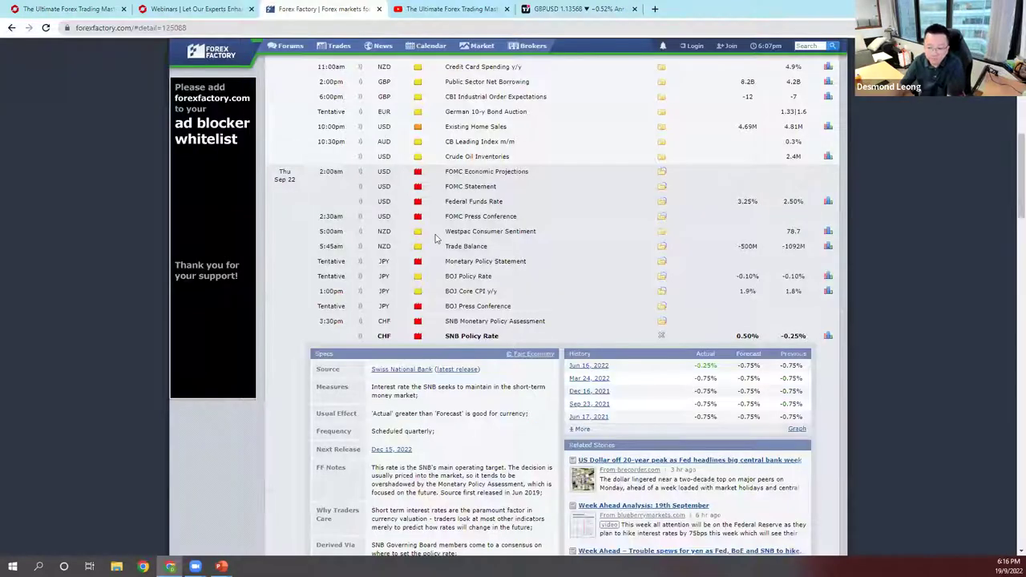
pyautogui.click(663, 337)
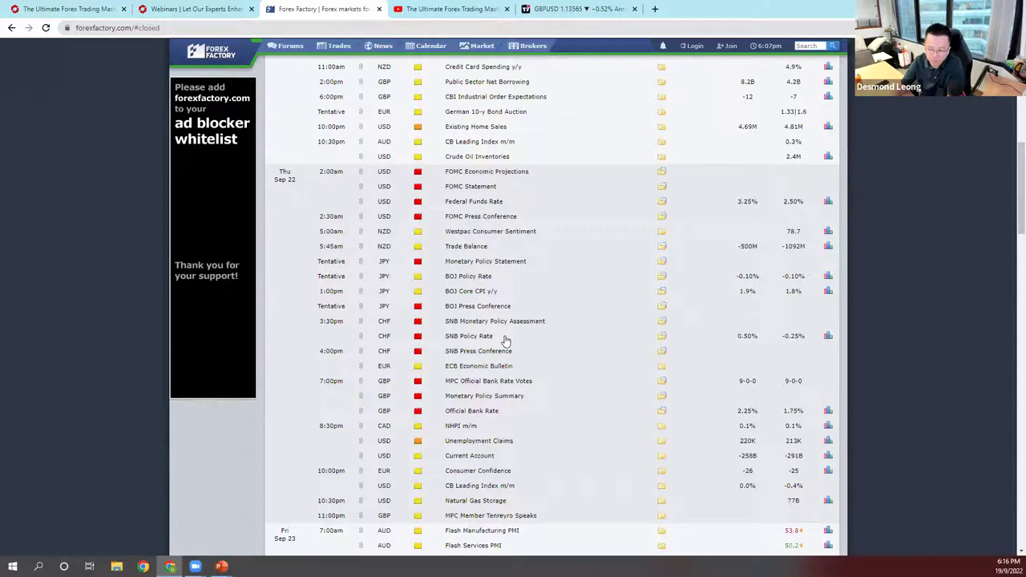
pyautogui.scroll(-1, 505, 339)
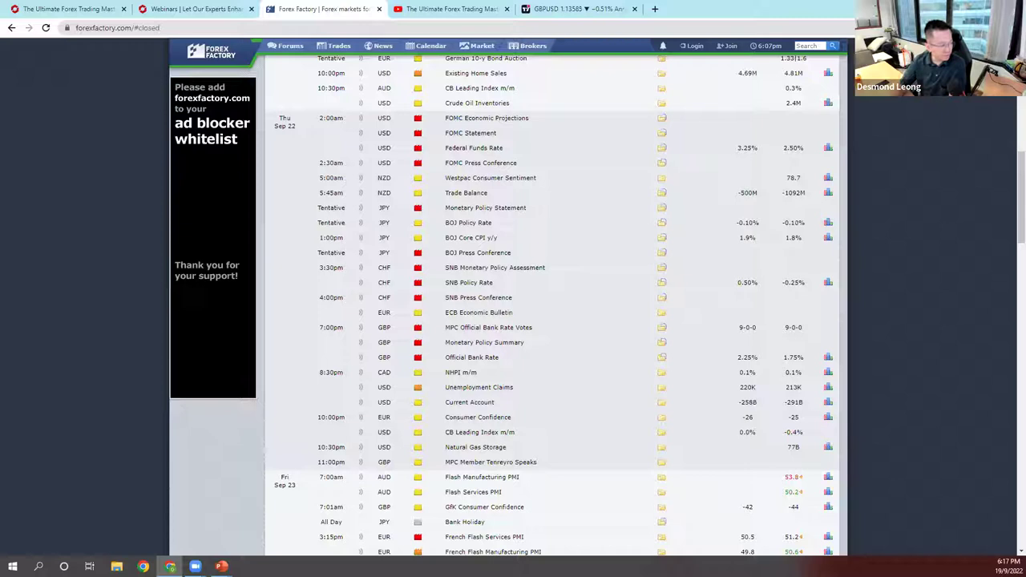
pyautogui.click(577, 12)
# Open the gold XAUUSD 4-hour chart with supports 1693.583 and 1680.738.
pyautogui.scroll(-8, 906, 385)
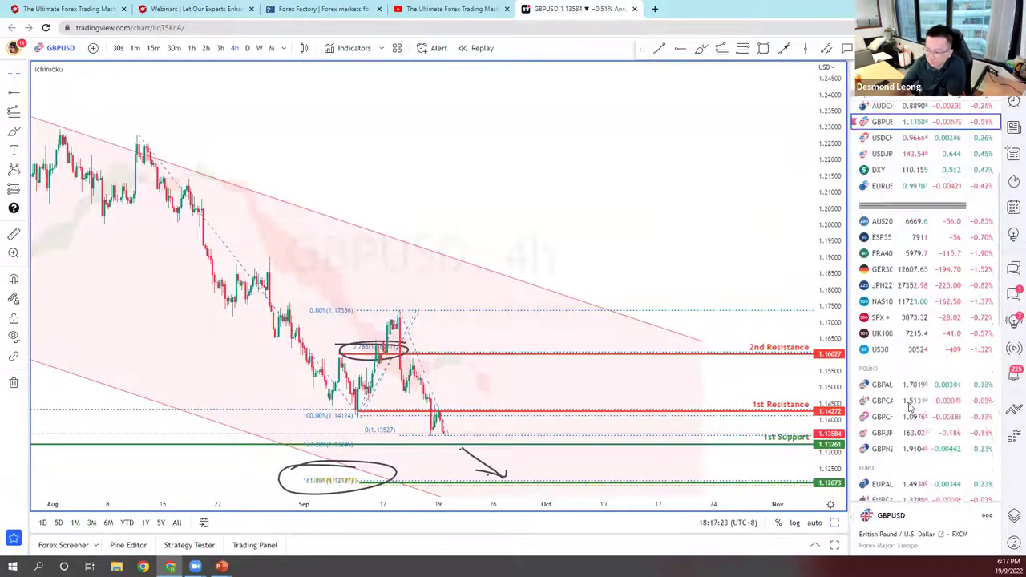
pyautogui.click(881, 489)
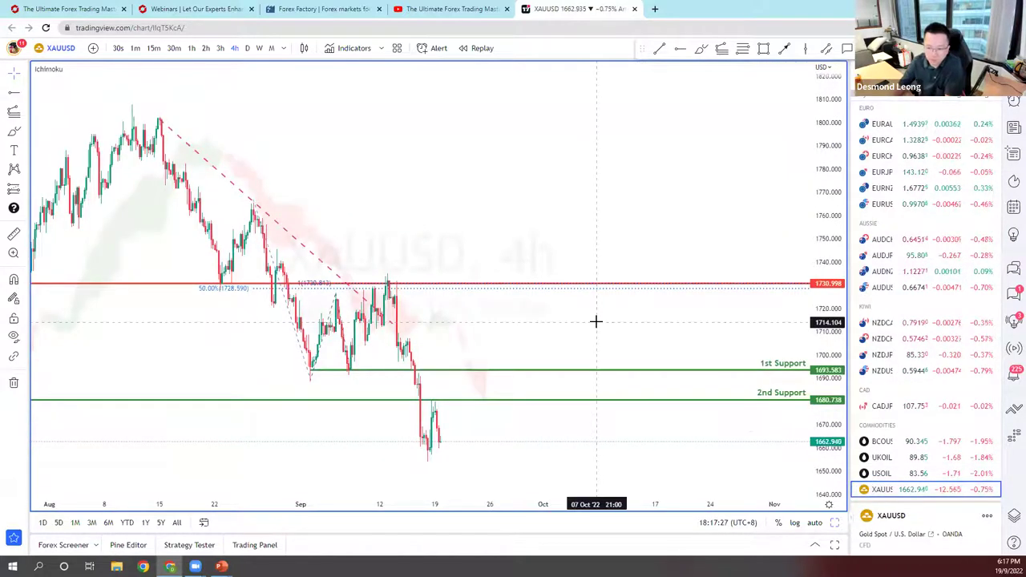
pyautogui.scroll(-2, 596, 321)
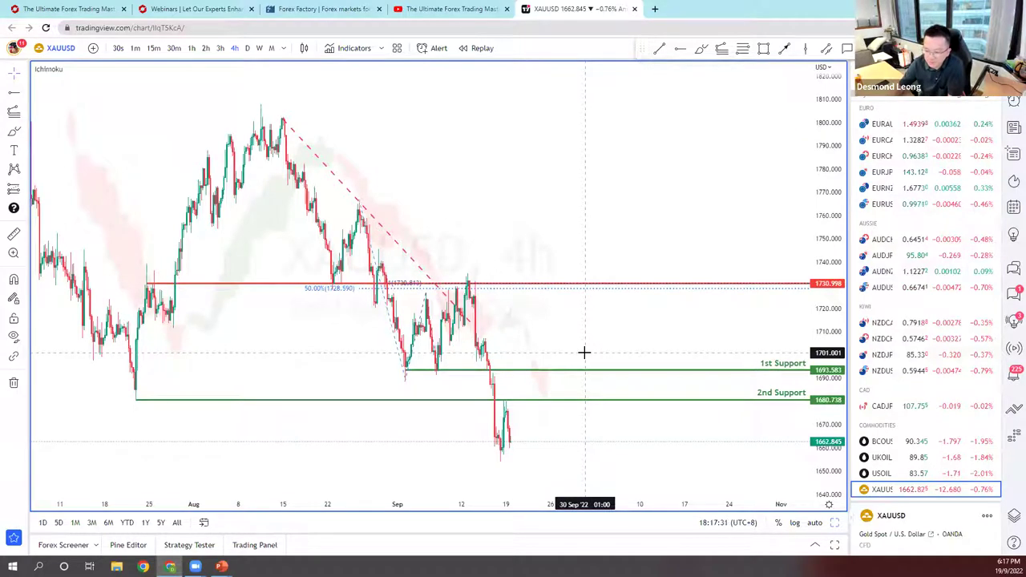
pyautogui.scroll(1, 467, 451)
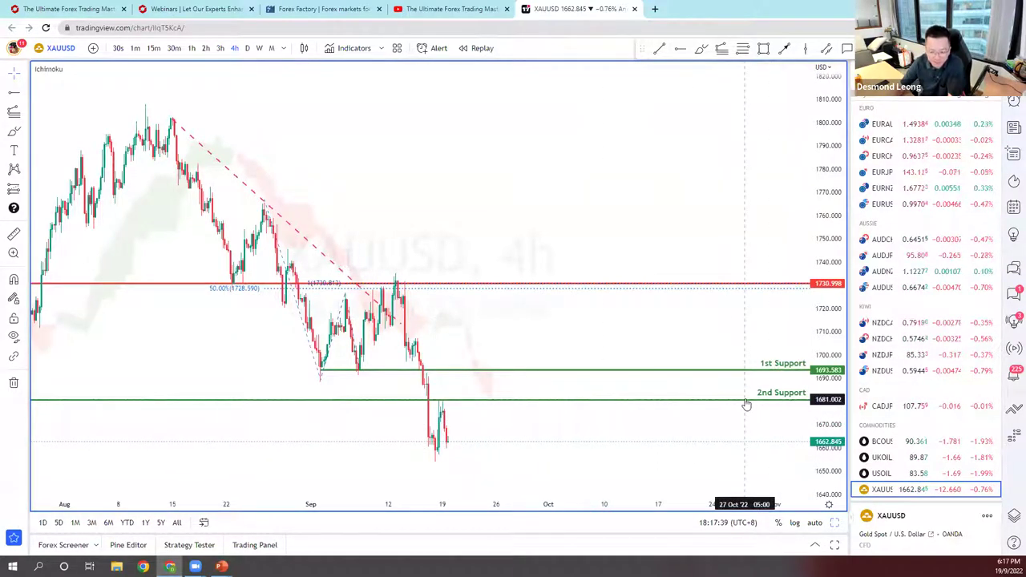
pyautogui.scroll(-3, 745, 404)
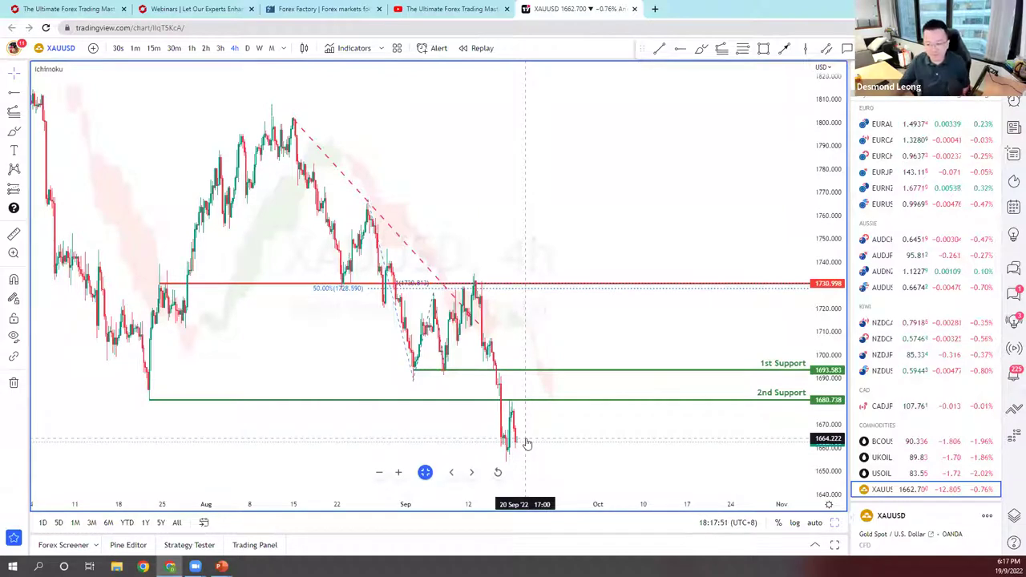
# Switch the gold chart to daily candles.
pyautogui.scroll(2, 507, 410)
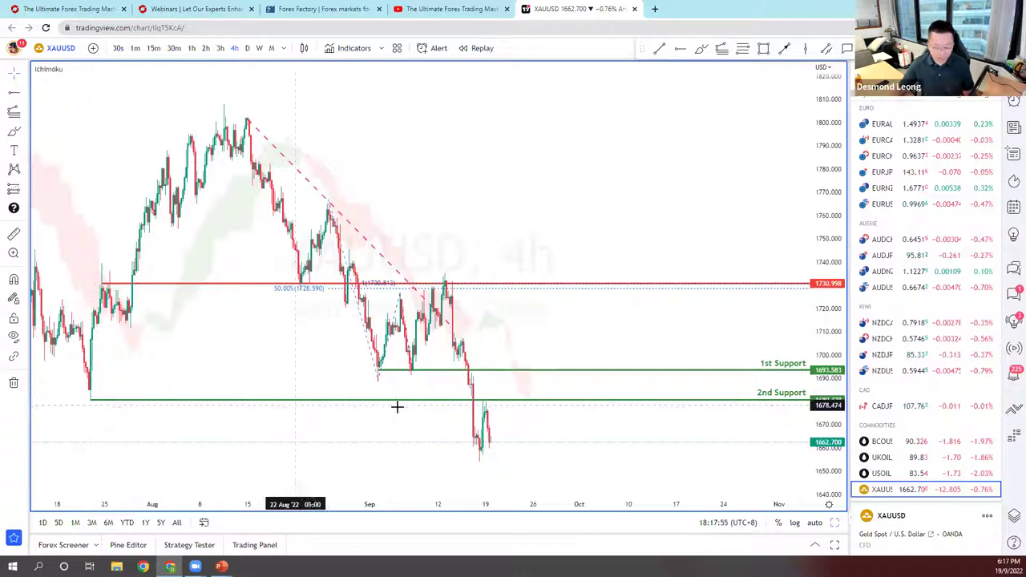
pyautogui.scroll(1, 401, 407)
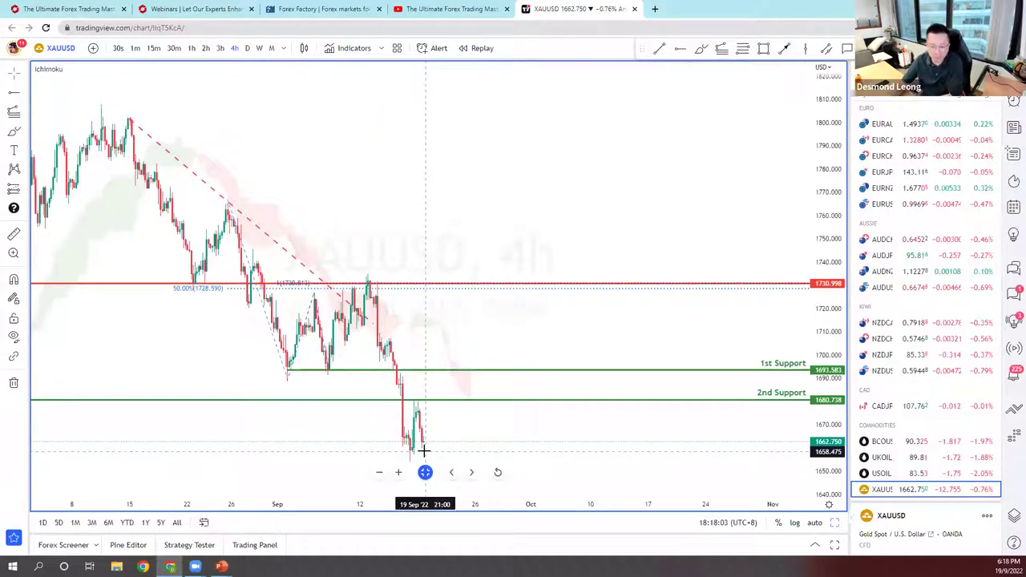
pyautogui.scroll(-1, 466, 417)
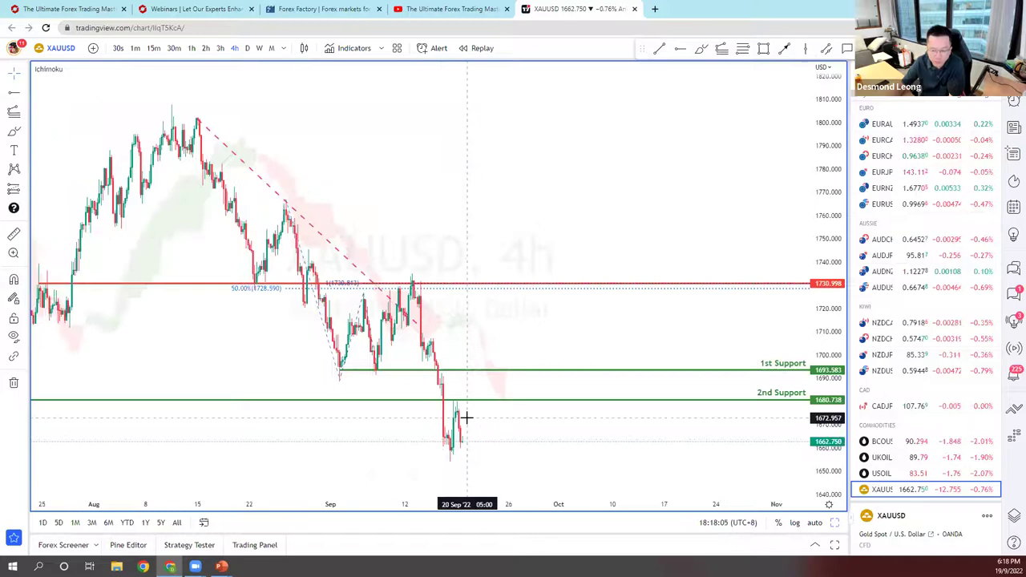
pyautogui.scroll(-1, 467, 417)
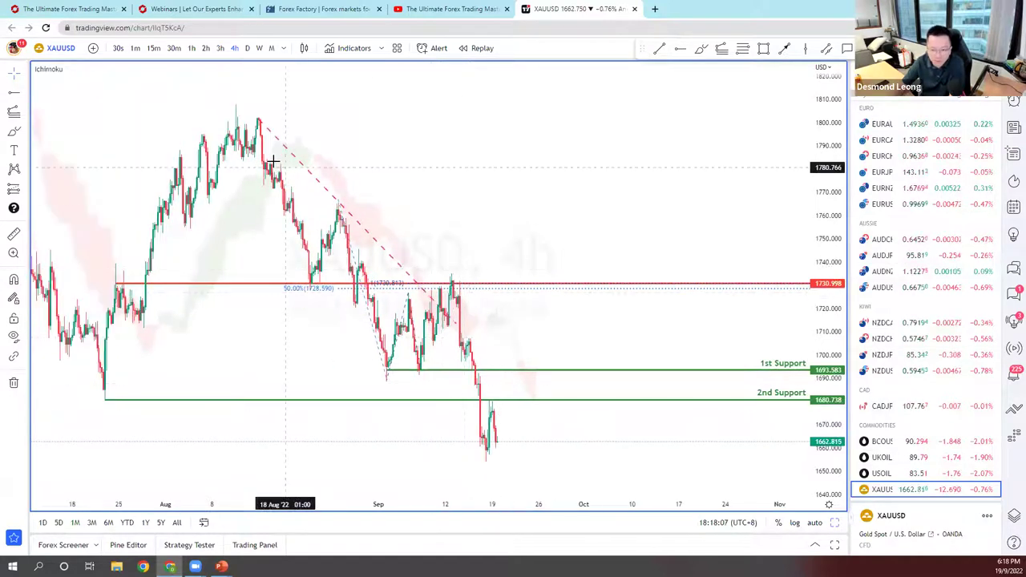
pyautogui.click(247, 48)
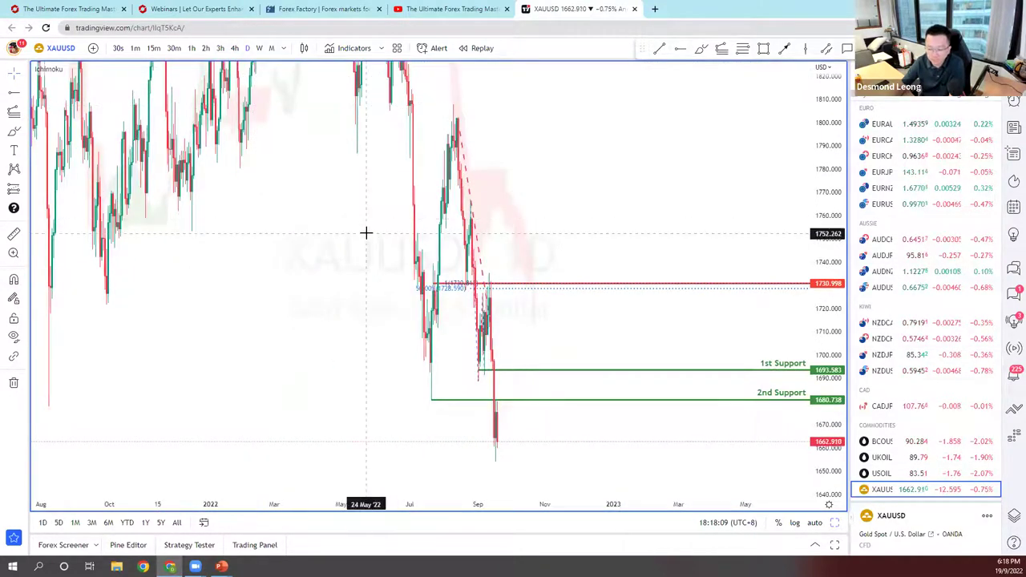
# On the daily gold chart, place a red horizontal ray at the 2020 low near 1641.
pyautogui.scroll(-4, 365, 233)
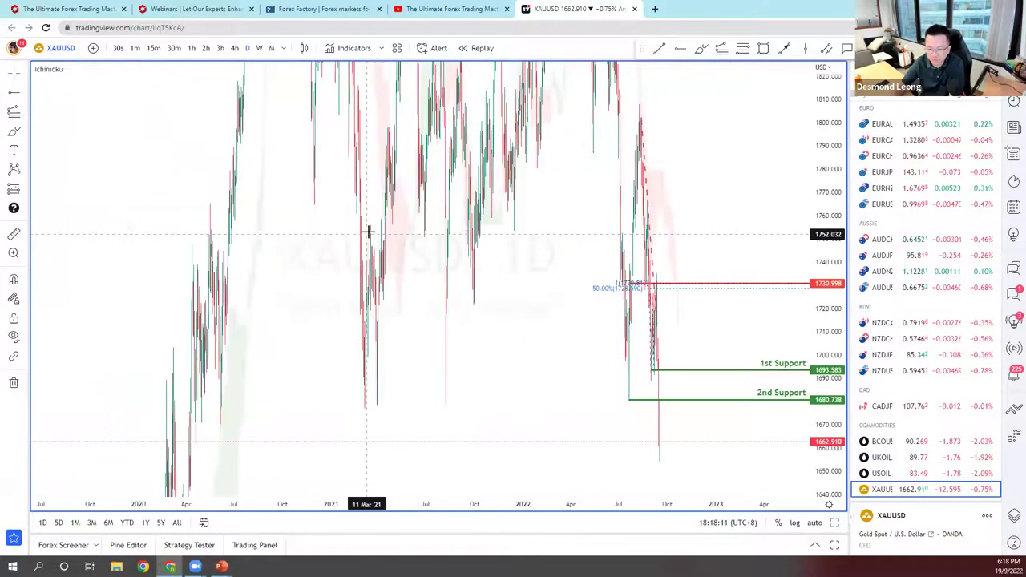
pyautogui.doubleClick(819, 214)
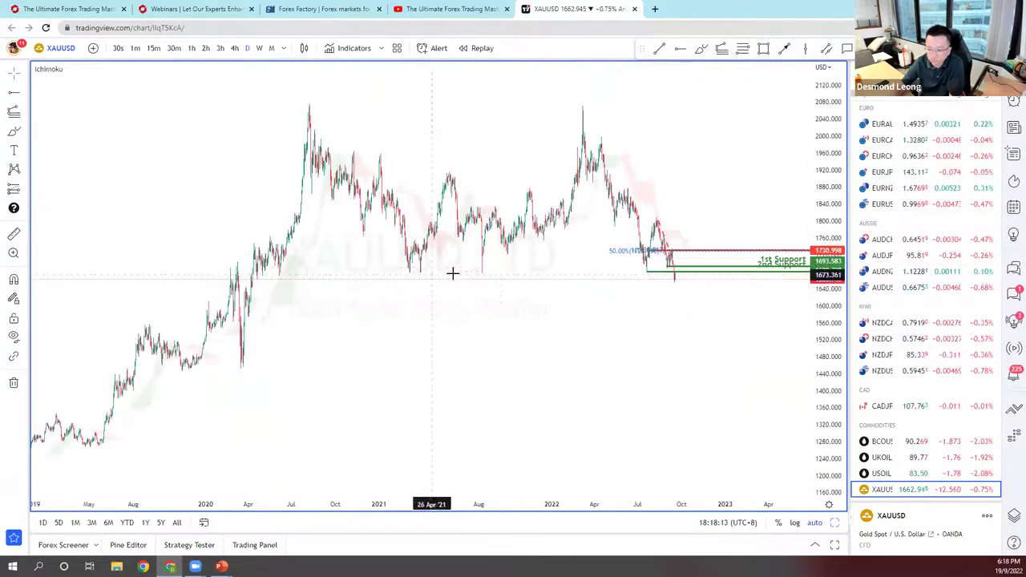
pyautogui.scroll(2, 430, 279)
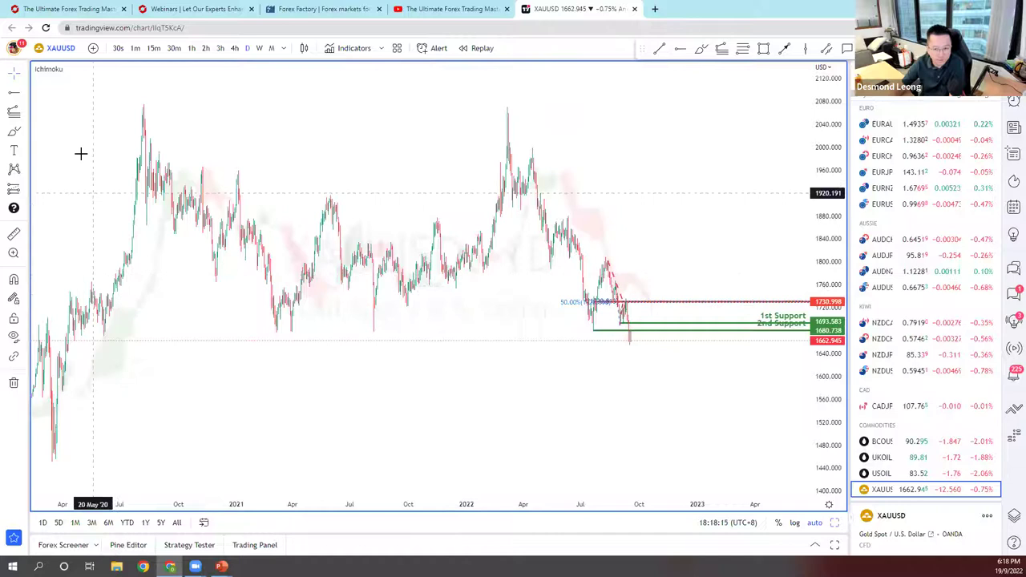
pyautogui.click(67, 353)
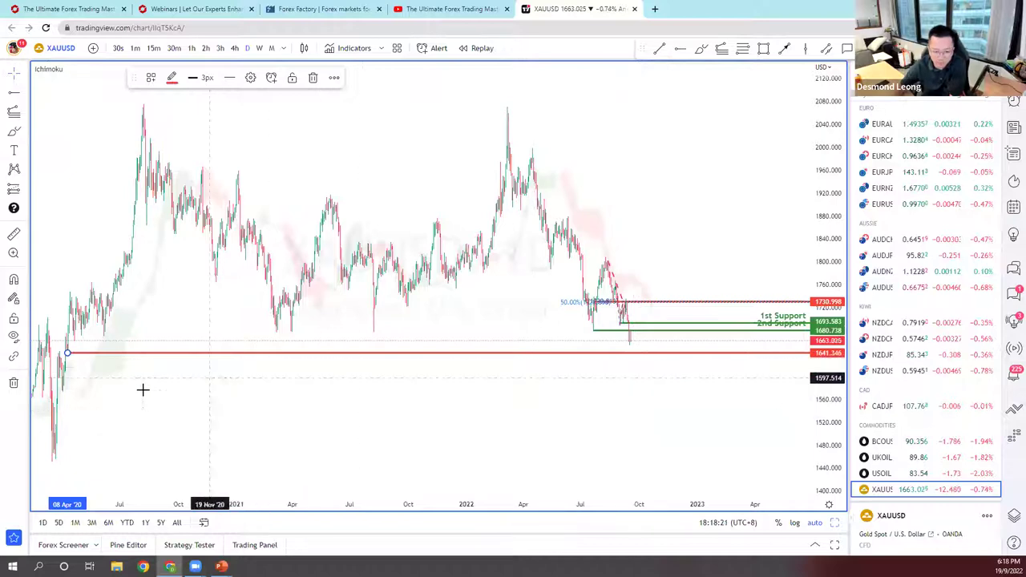
pyautogui.rightClick(81, 379)
pyautogui.click(67, 362)
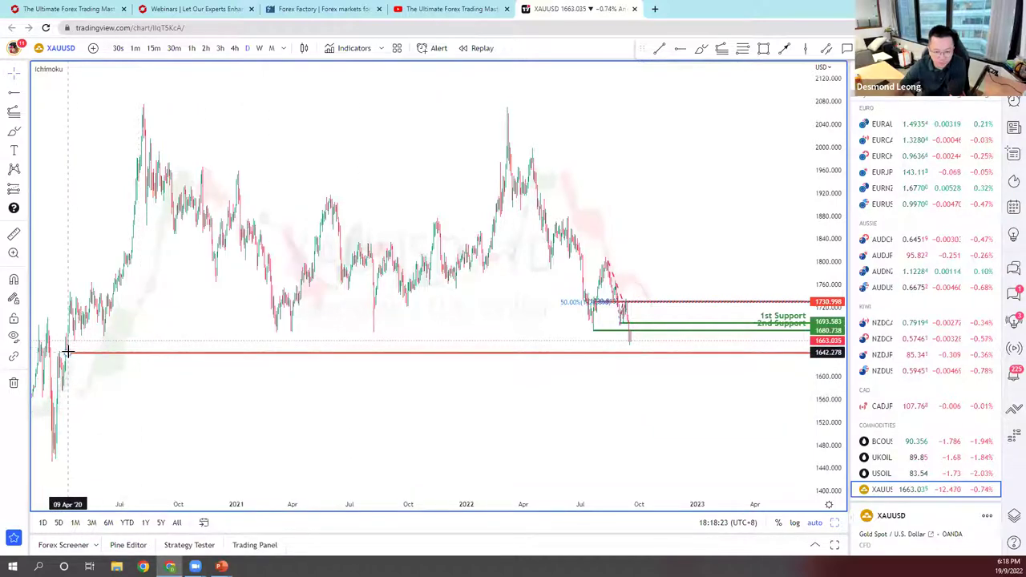
# Fine-tune the red line to 1641.346 and return gold to recent 4-hour candles.
pyautogui.scroll(2, 69, 357)
pyautogui.hscroll(-5, 273, 337)
pyautogui.moveTo(235, 330); pyautogui.dragTo(361, 335)
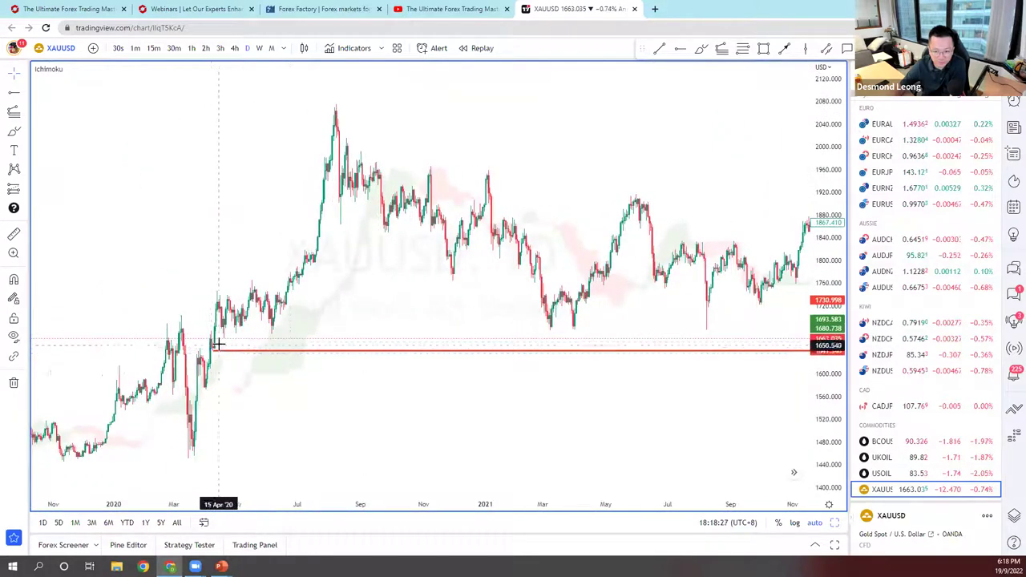
pyautogui.scroll(2, 161, 353)
pyautogui.moveTo(92, 354); pyautogui.dragTo(89, 356)
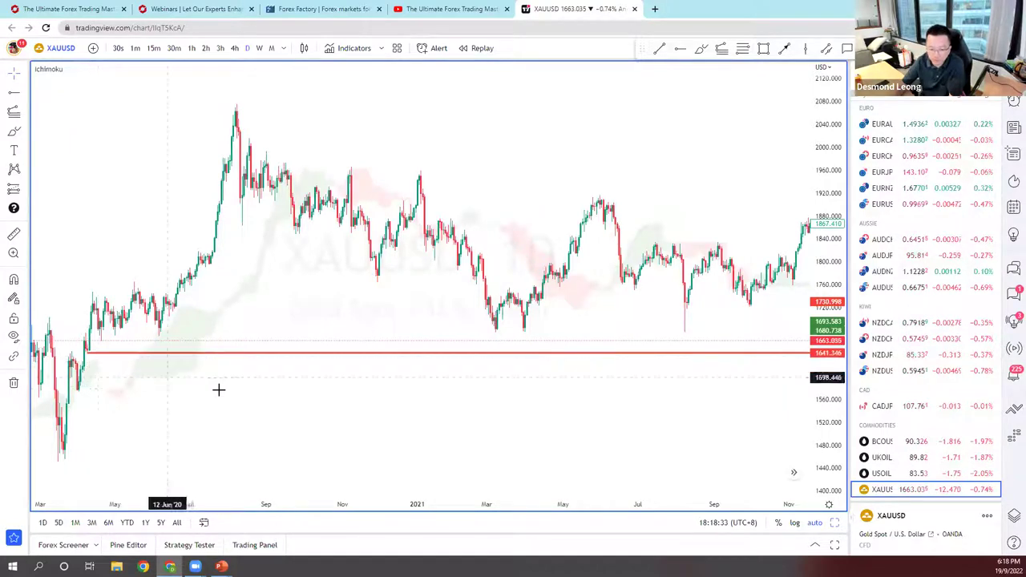
pyautogui.moveTo(754, 438); pyautogui.dragTo(353, 329)
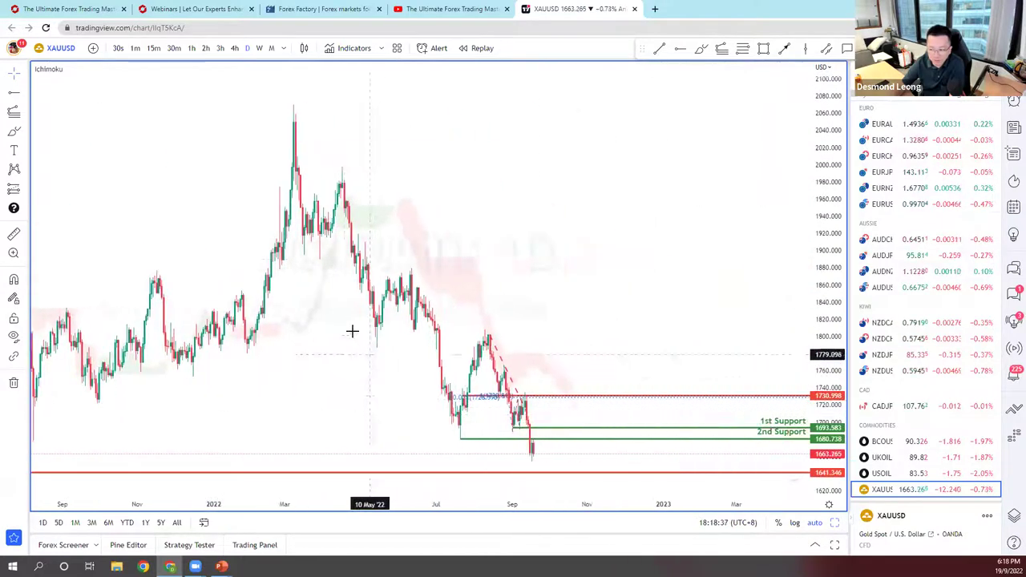
pyautogui.click(234, 48)
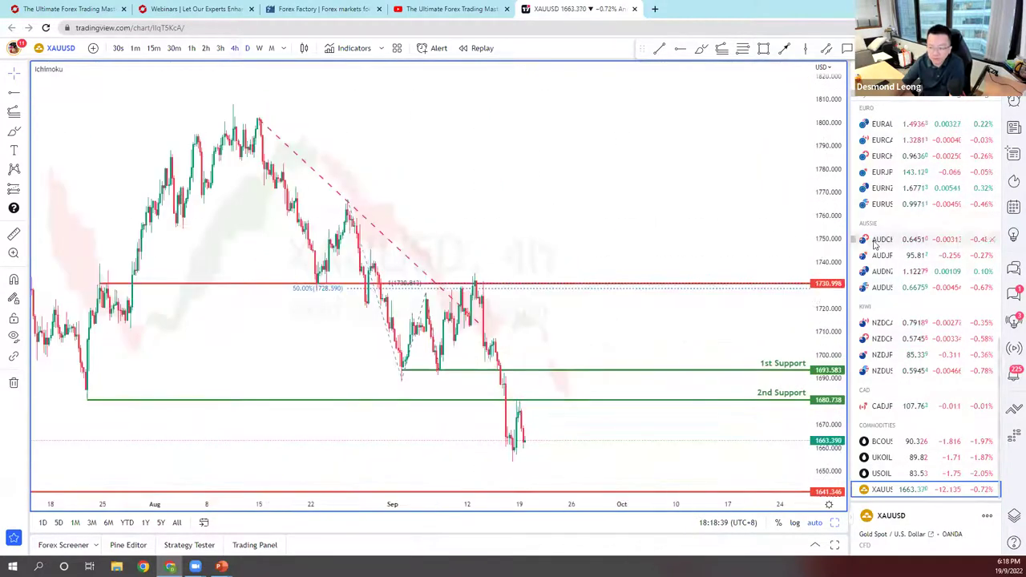
# Compress the price scale and zoom in so recent candles and the red 1641.346 line both show.
pyautogui.moveTo(829, 236); pyautogui.dragTo(829, 273)
pyautogui.moveTo(647, 375); pyautogui.dragTo(646, 378)
pyautogui.click(646, 378)
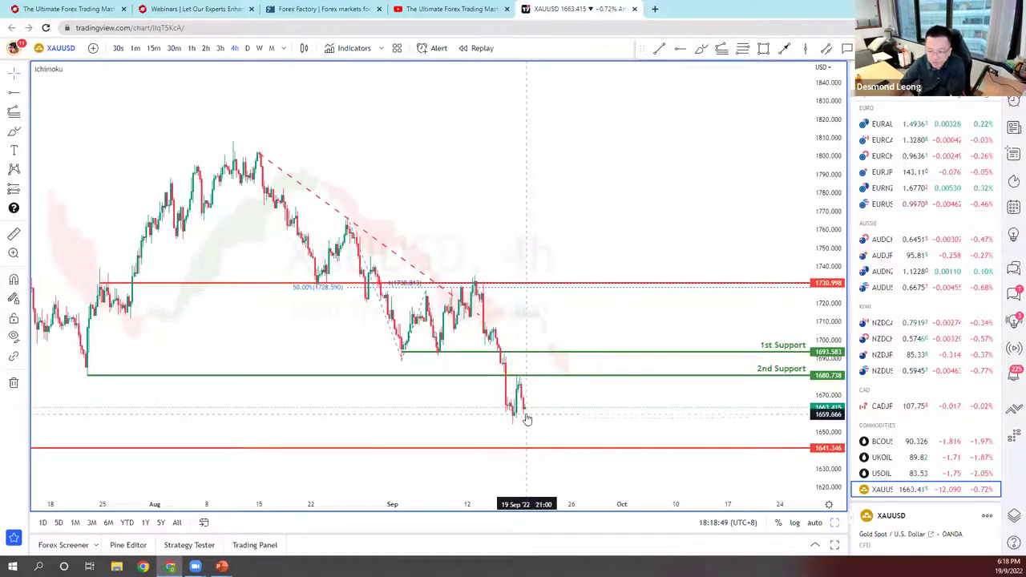
pyautogui.scroll(3, 526, 419)
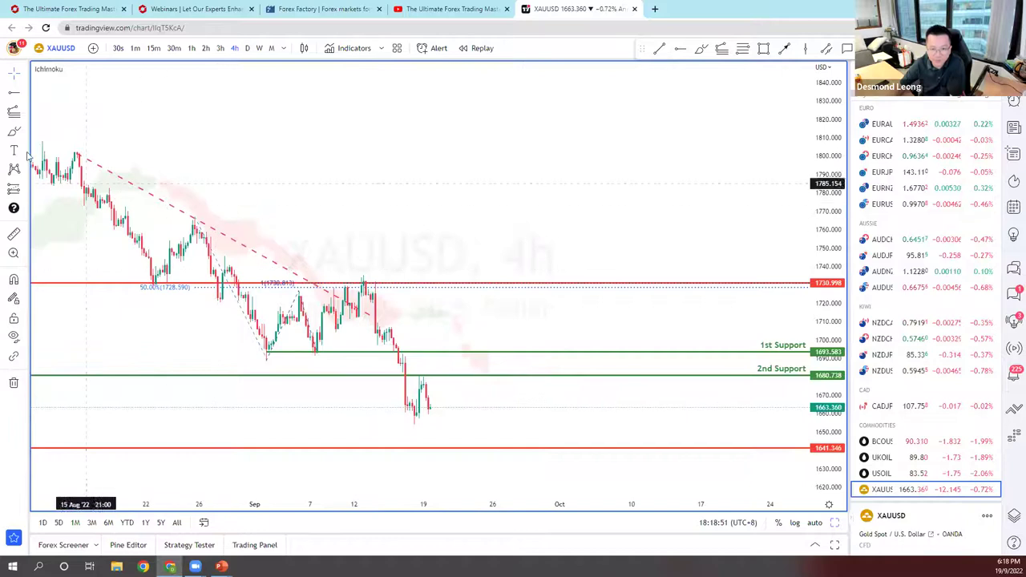
# Mark gold's recent swing low with a red horizontal ray at 1654.146.
pyautogui.click(413, 417)
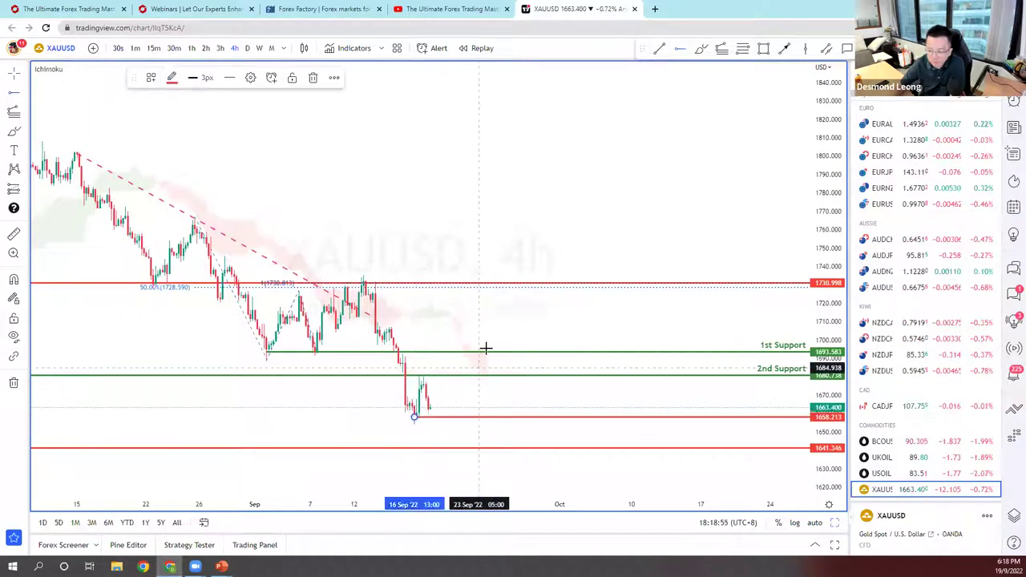
pyautogui.moveTo(413, 417); pyautogui.dragTo(414, 424)
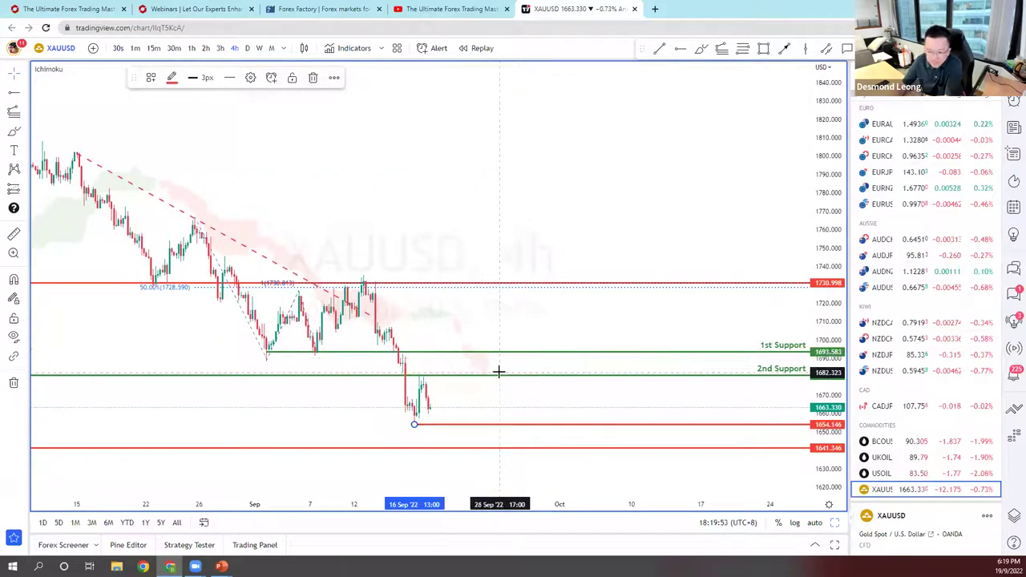
pyautogui.click(482, 390)
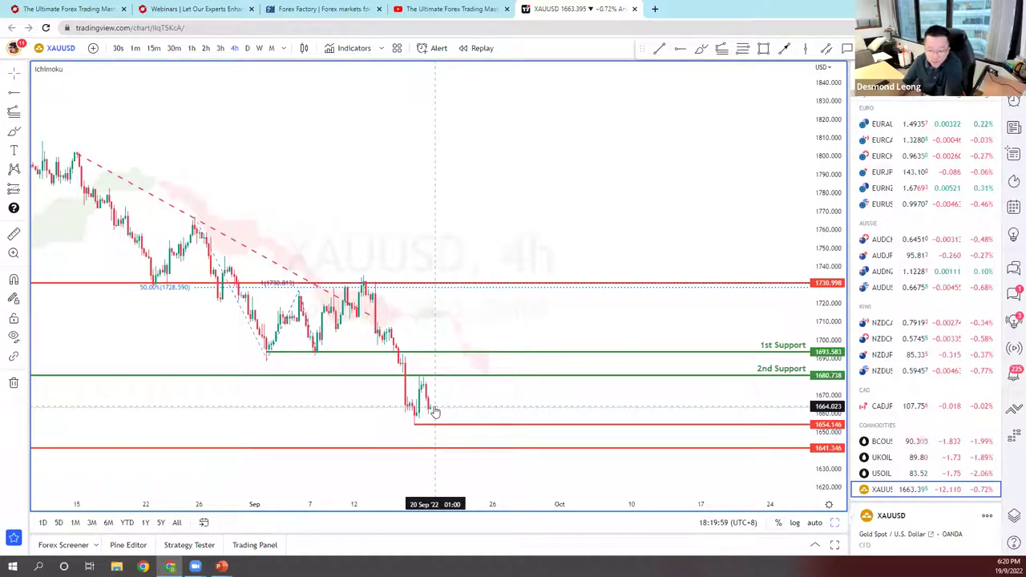
pyautogui.scroll(5, 434, 411)
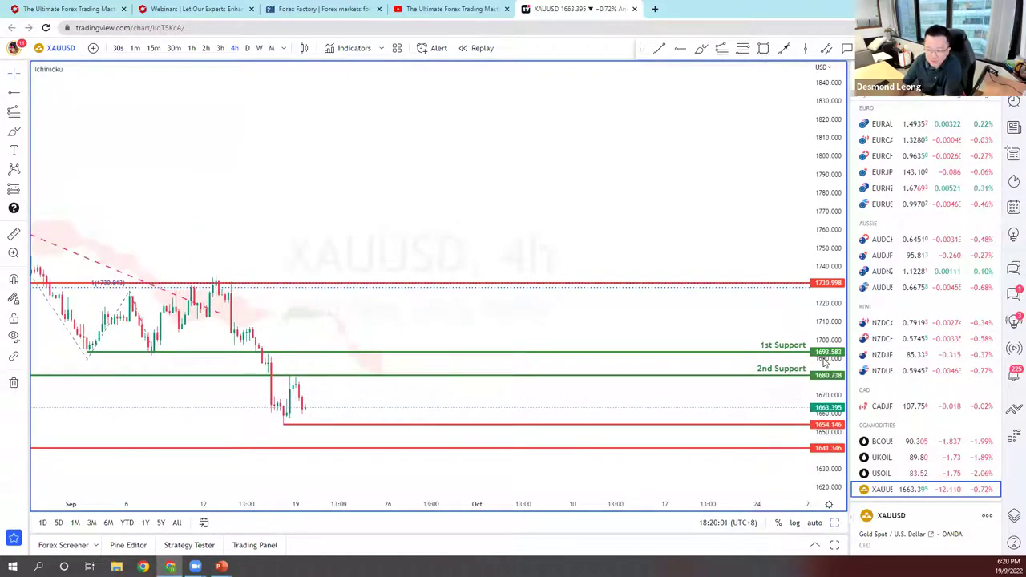
pyautogui.moveTo(367, 429); pyautogui.dragTo(519, 410)
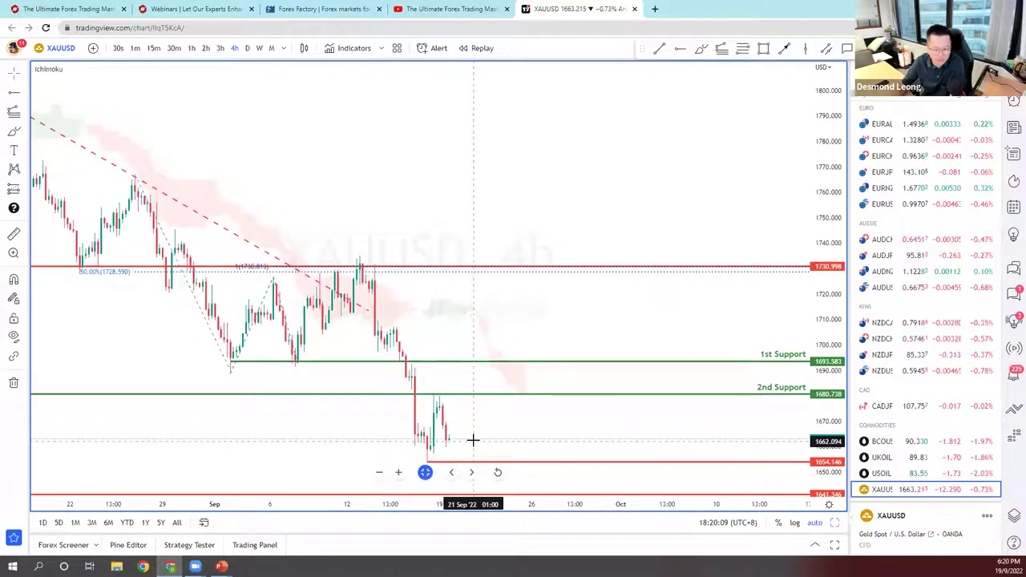
# Search 'stoc' and add the Stochastic oscillator in a panel below the XAUUSD chart.
pyautogui.click(350, 48)
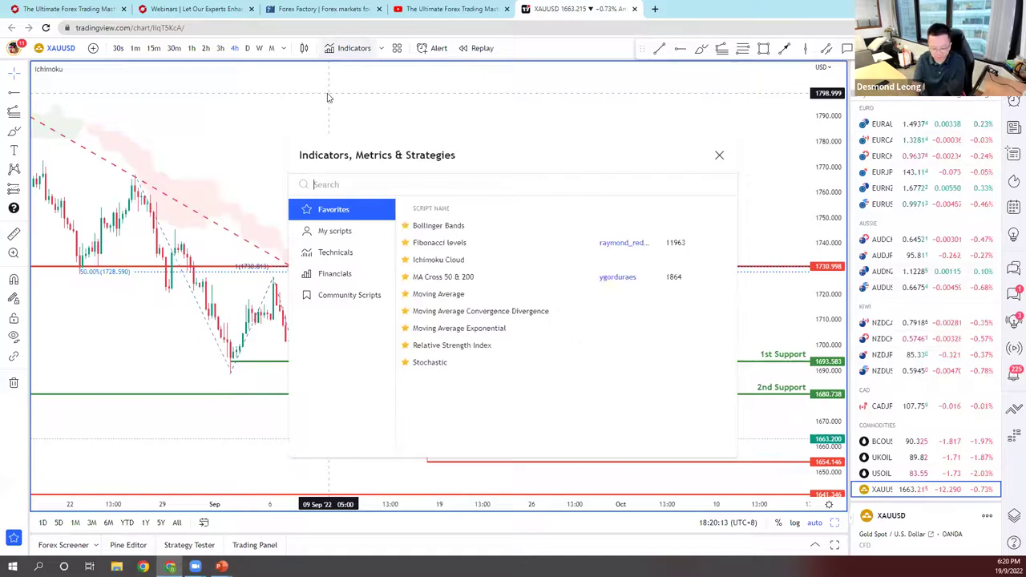
pyautogui.write('stoc')
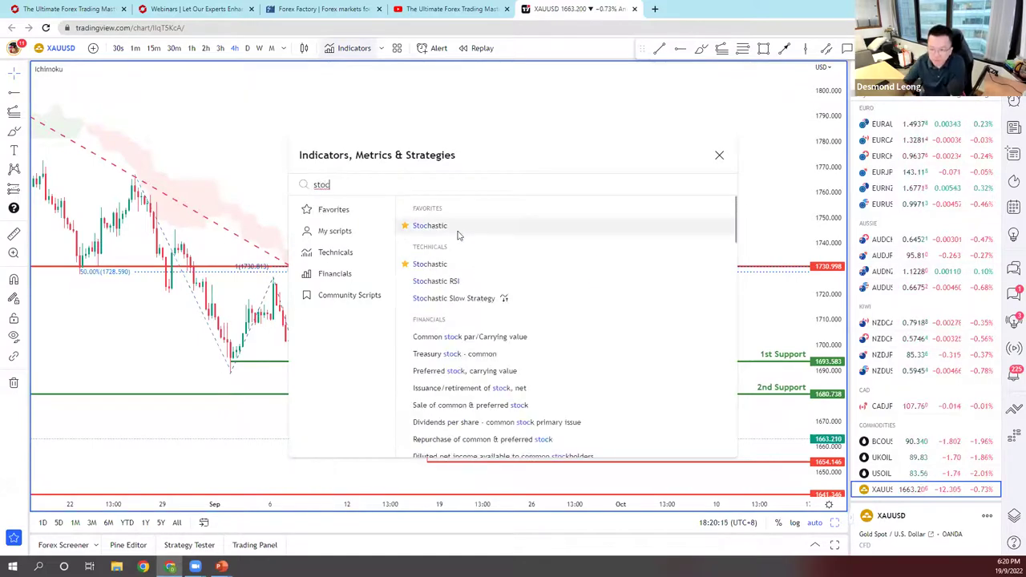
pyautogui.click(473, 229)
pyautogui.click(585, 110)
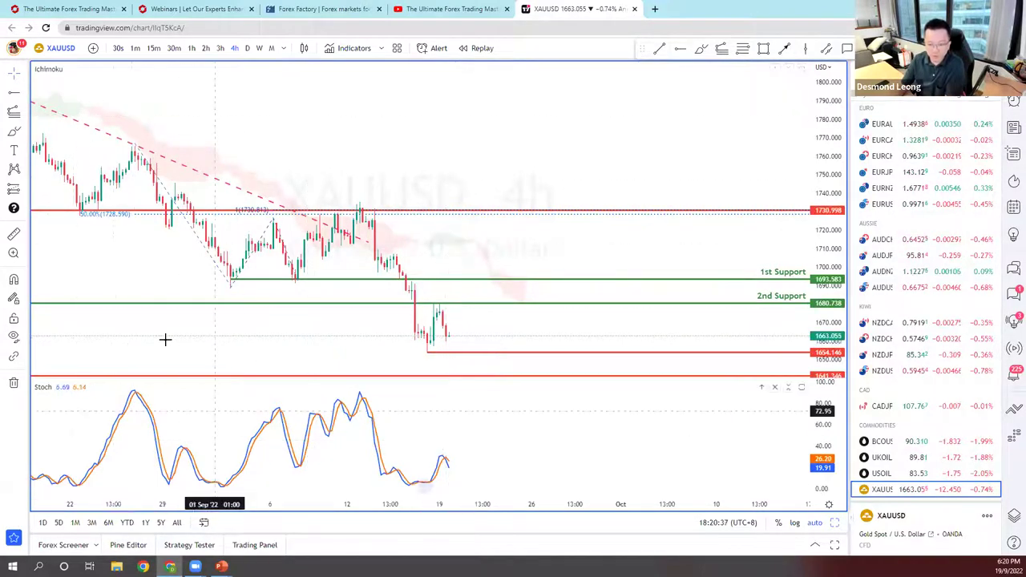
# Brush a projected path dipping below 1654.146, then climbing past 2nd Support to 1st Support.
pyautogui.click(13, 133)
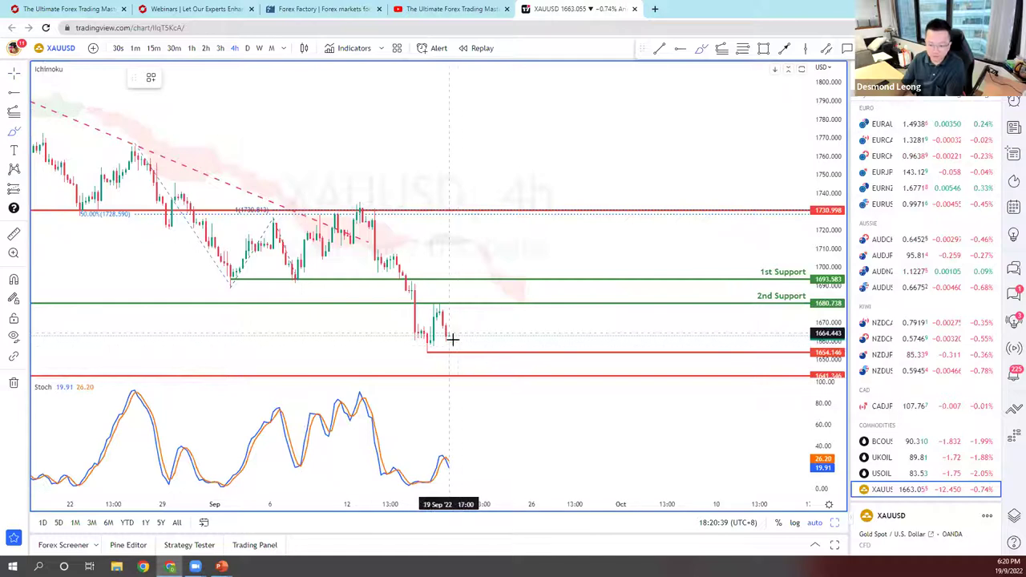
pyautogui.moveTo(452, 339)
pyautogui.mouseDown()
pyautogui.moveTo(466, 364)
pyautogui.moveTo(488, 369)
pyautogui.moveTo(525, 345)
pyautogui.moveTo(557, 301)
pyautogui.moveTo(563, 315)
pyautogui.mouseUp()
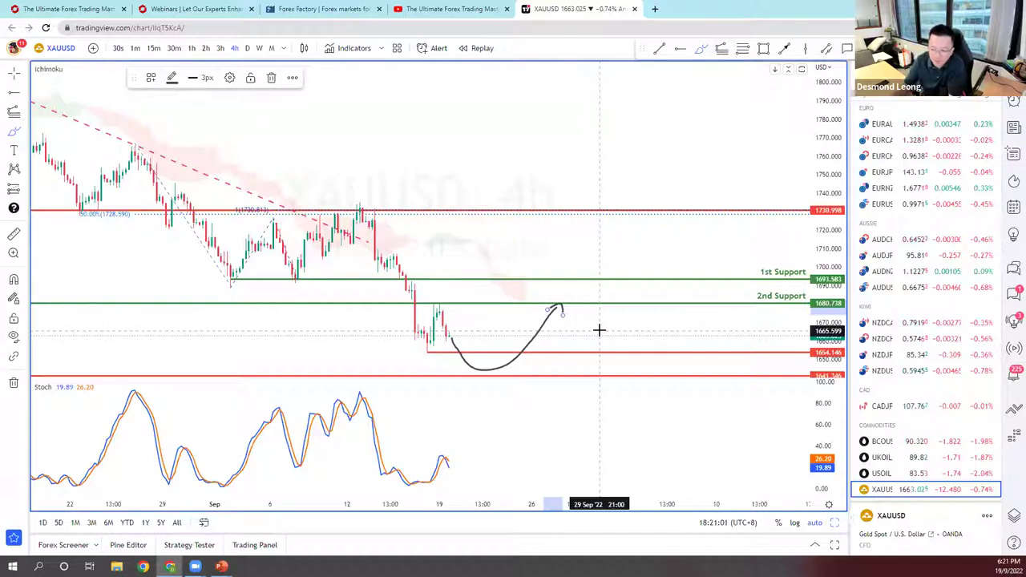
pyautogui.moveTo(553, 309); pyautogui.dragTo(578, 275)
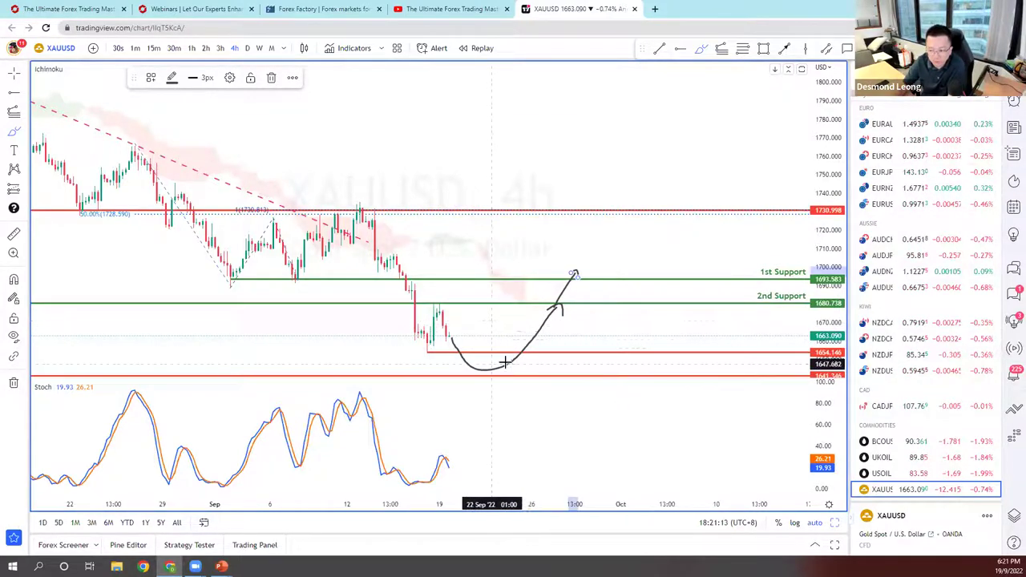
pyautogui.click(593, 242)
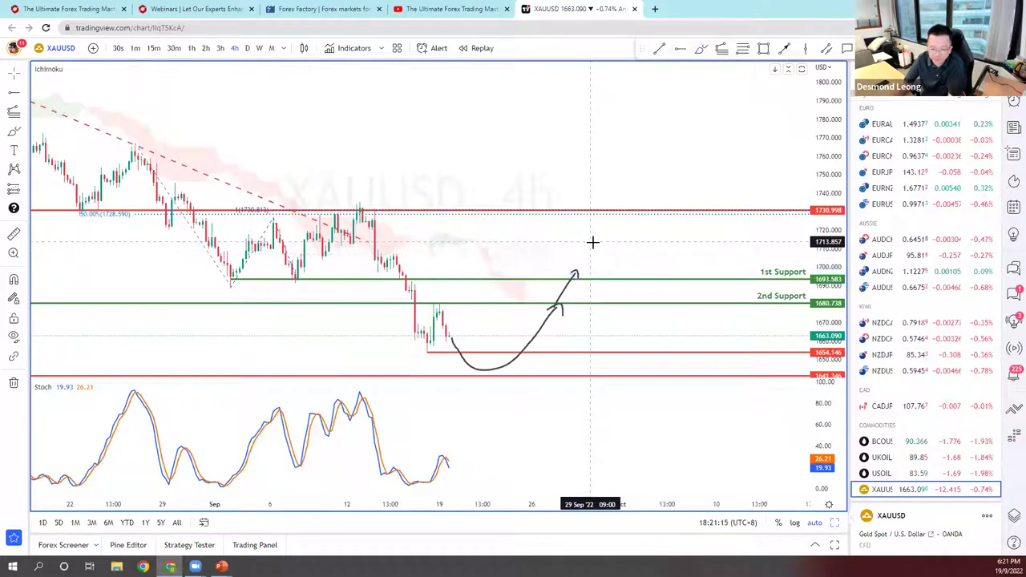
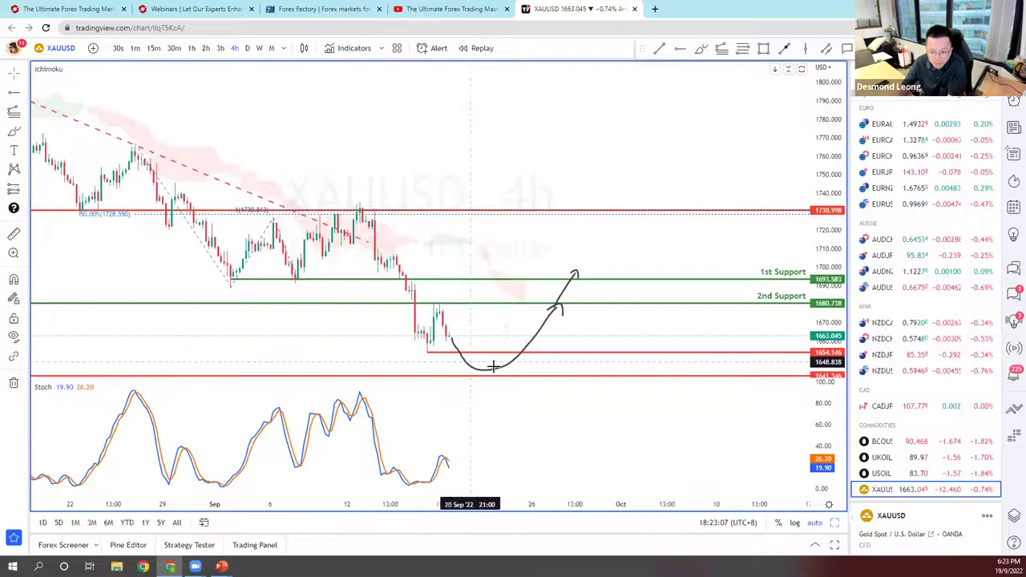
# Pan the XAUUSD chart back through earlier history and then return to the latest dates.
pyautogui.scroll(-2, 309, 286)
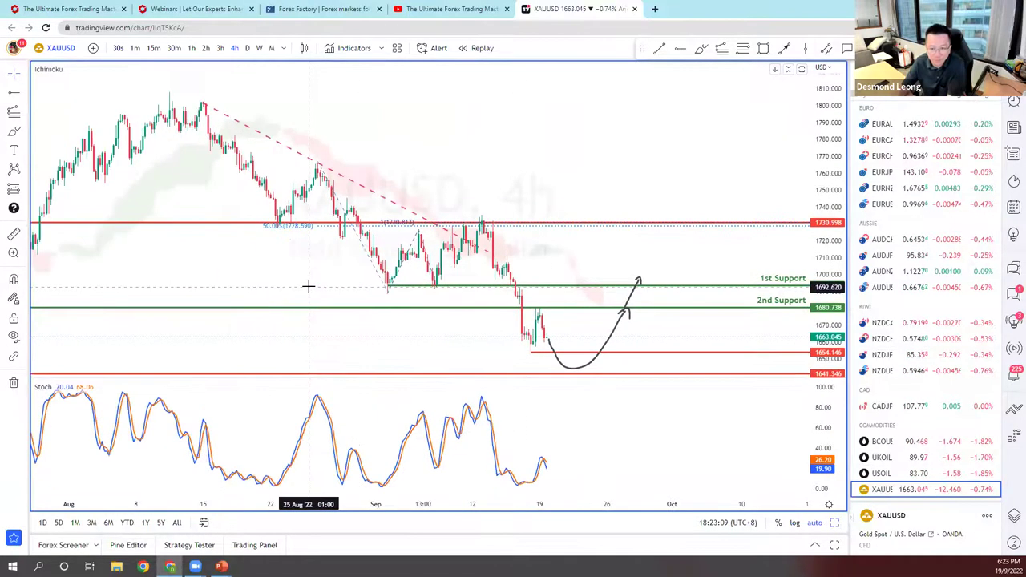
pyautogui.scroll(-2, 308, 286)
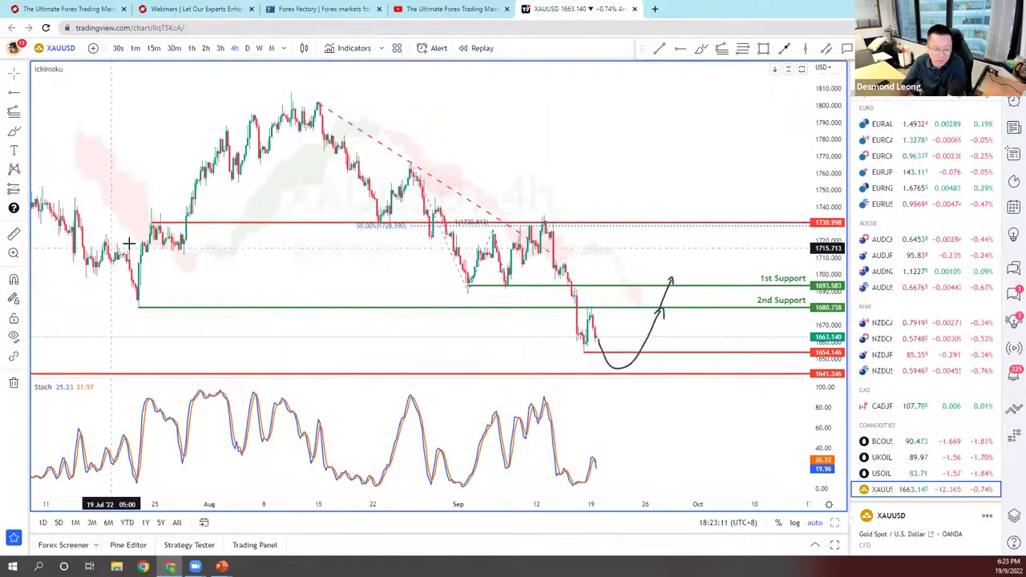
pyautogui.moveTo(98, 316); pyautogui.dragTo(298, 192)
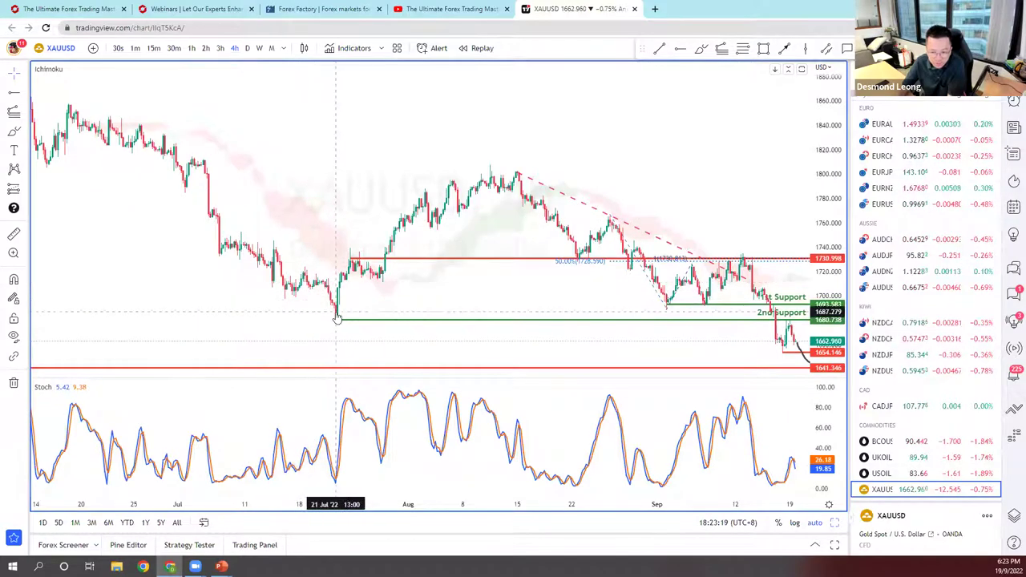
pyautogui.scroll(3, 415, 239)
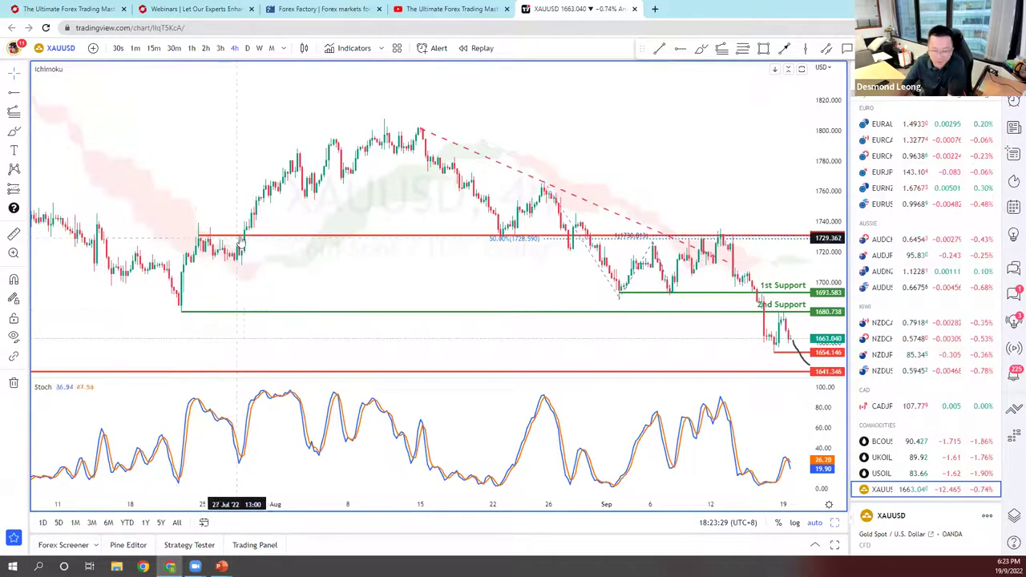
pyautogui.moveTo(403, 290); pyautogui.dragTo(204, 282)
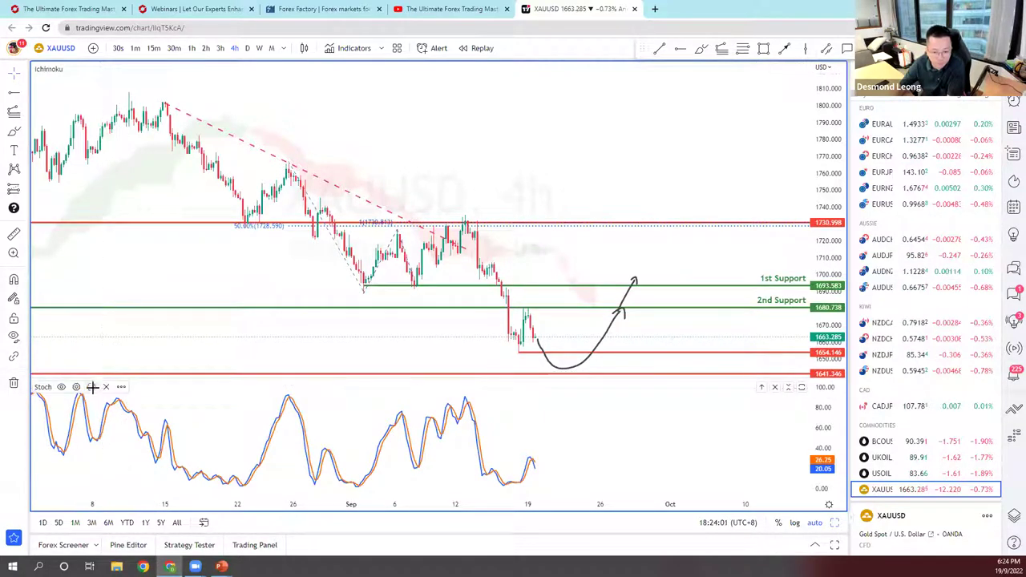
# Remove the Stochastic pane and add the MA Cross 50 & 200 indicator found by searching '50'.
pyautogui.click(103, 387)
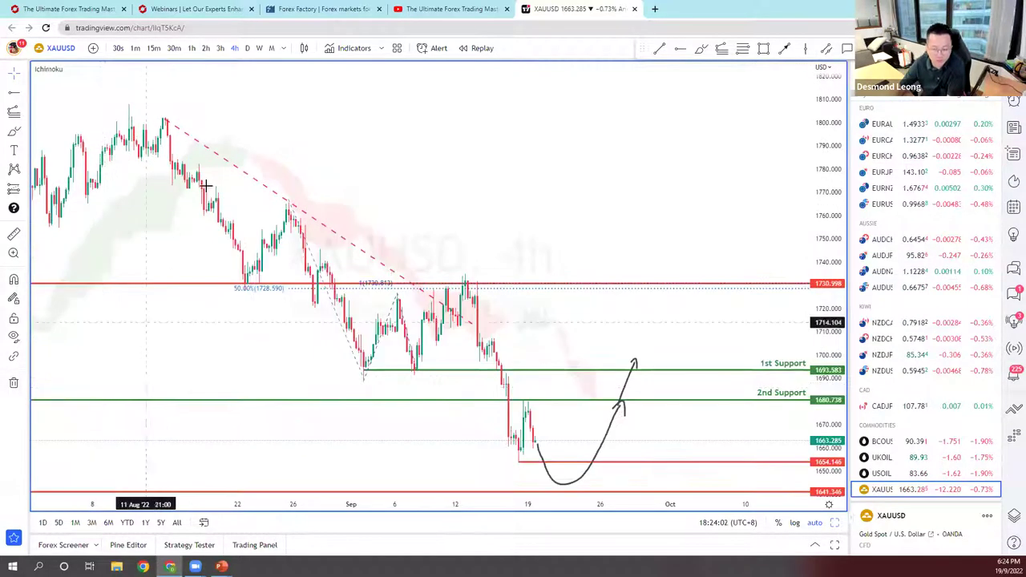
pyautogui.click(350, 48)
pyautogui.write('mo')
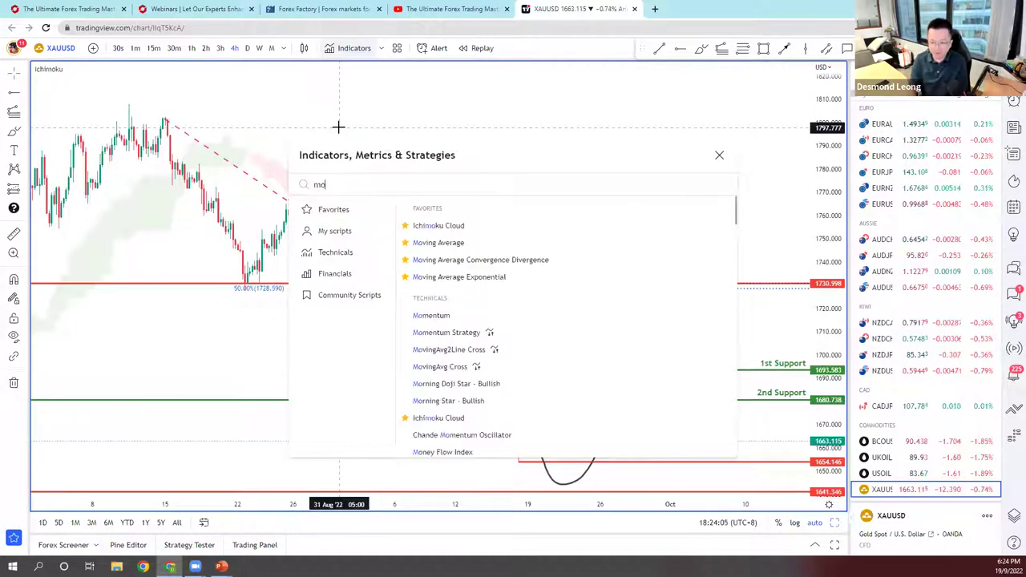
pyautogui.press('BackSpace')
pyautogui.press('BackSpace')
pyautogui.write('50')
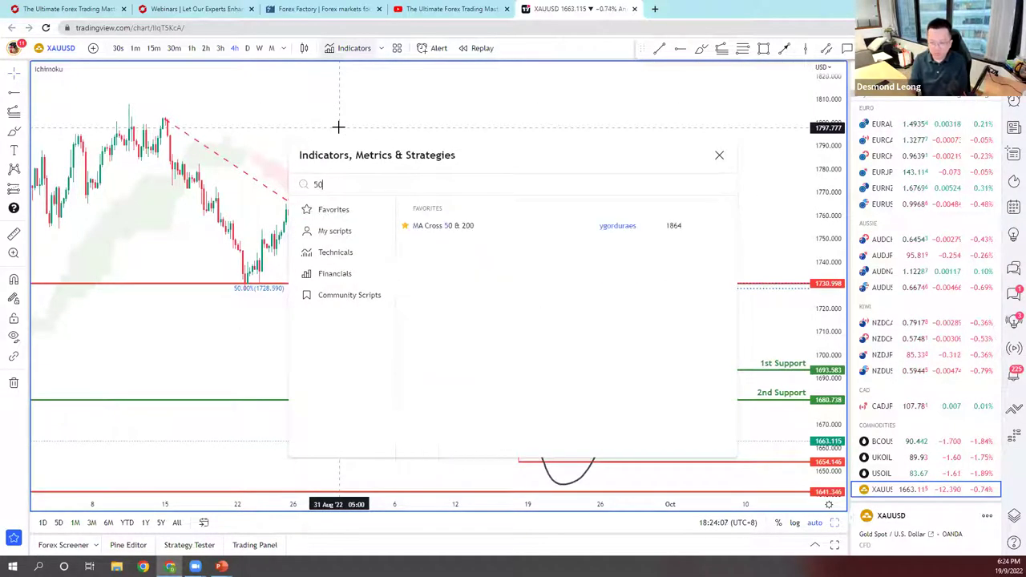
pyautogui.click(479, 225)
pyautogui.click(719, 155)
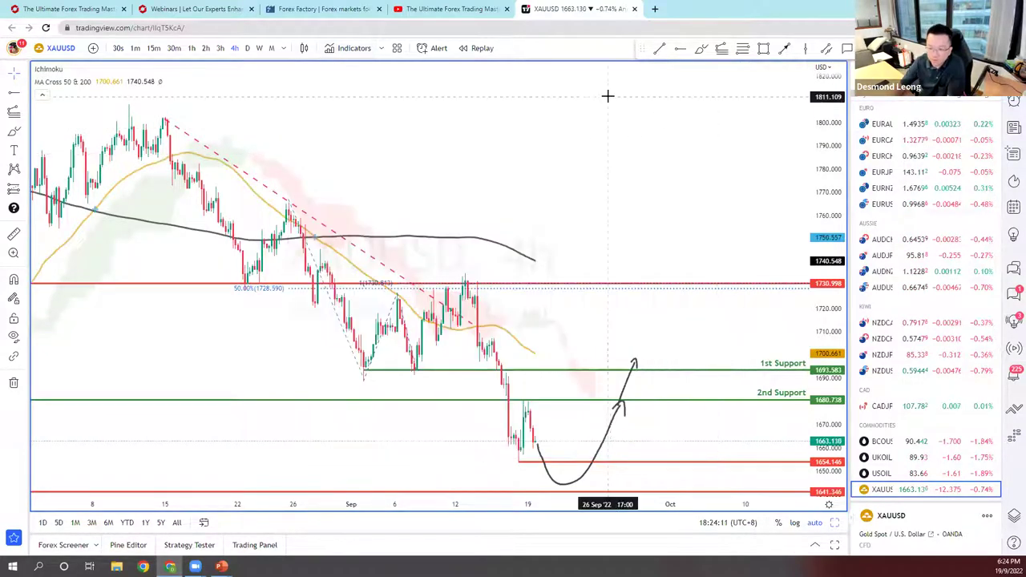
# Load the BCOUSD 4h chart from the watchlist's Commodities section.
pyautogui.moveTo(628, 170); pyautogui.dragTo(606, 170)
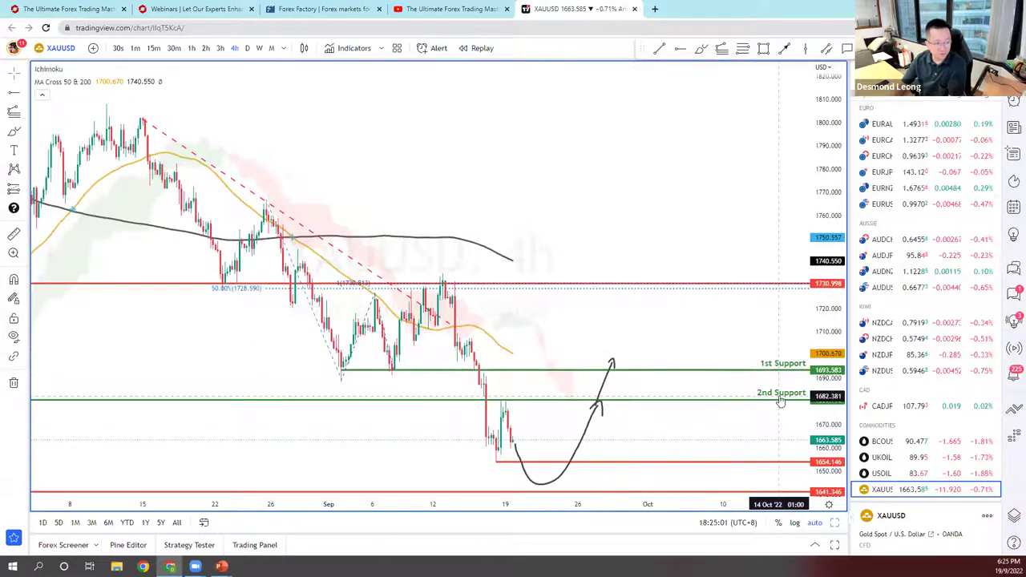
pyautogui.click(882, 441)
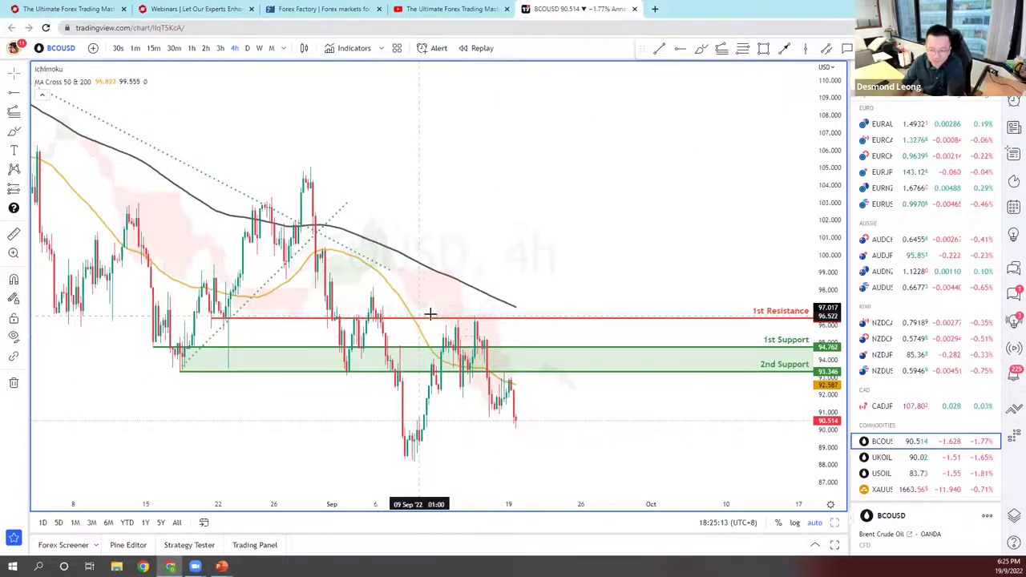
# Draw a red horizontal ray at the 88.267 early-September low on BCOUSD.
pyautogui.click(14, 93)
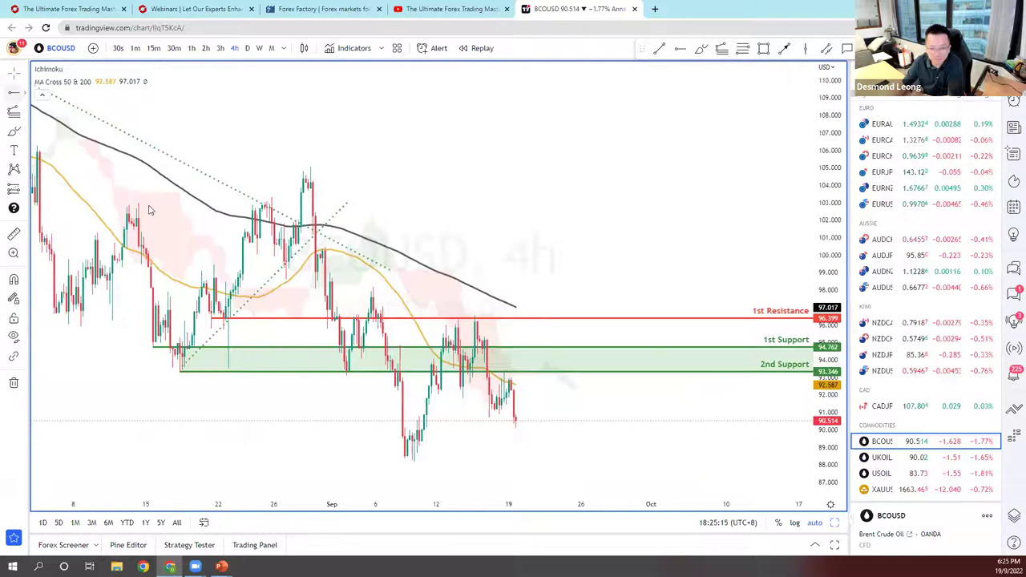
pyautogui.click(423, 453)
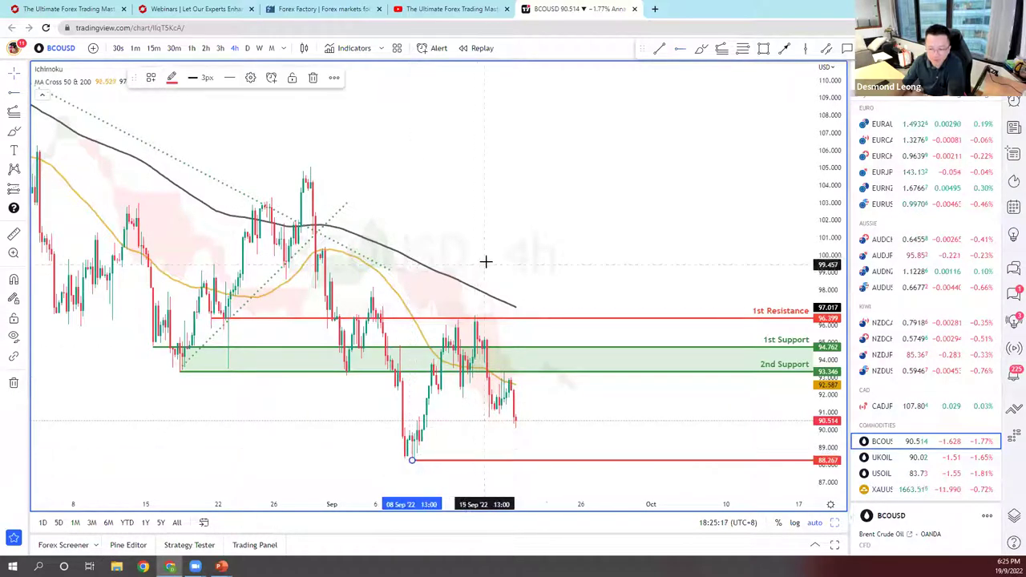
pyautogui.click(530, 232)
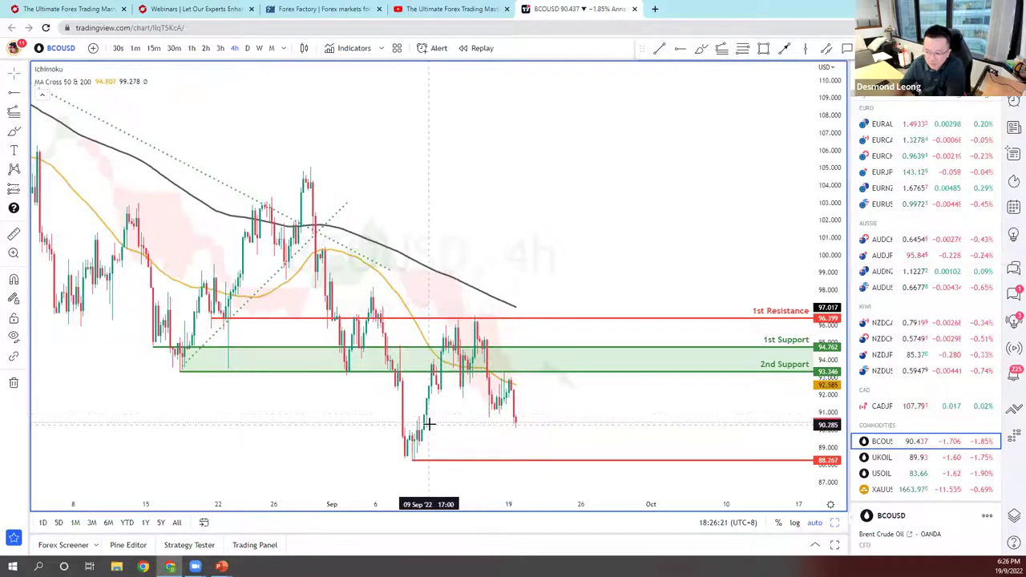
pyautogui.moveTo(428, 437)
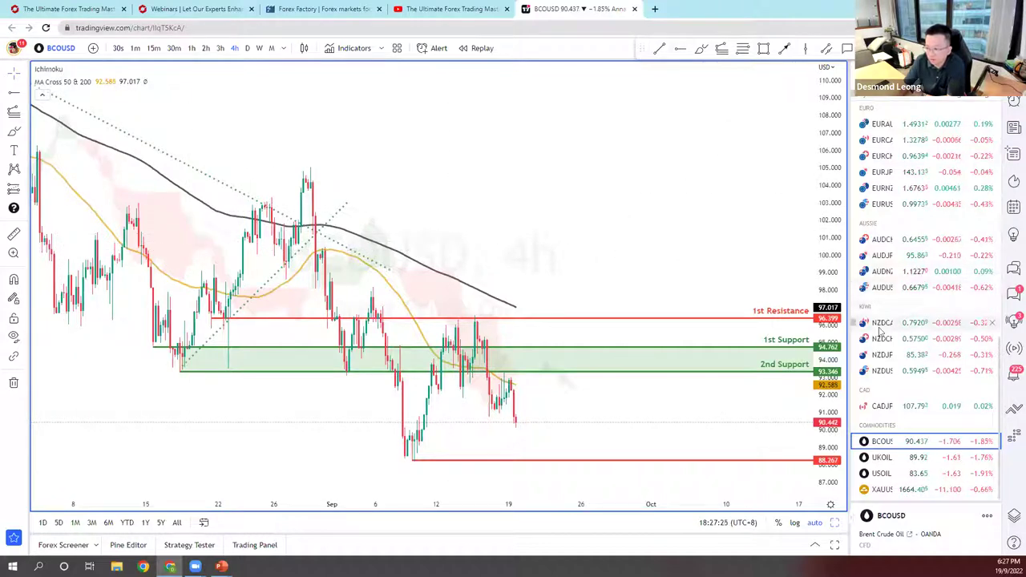
pyautogui.scroll(10, 898, 240)
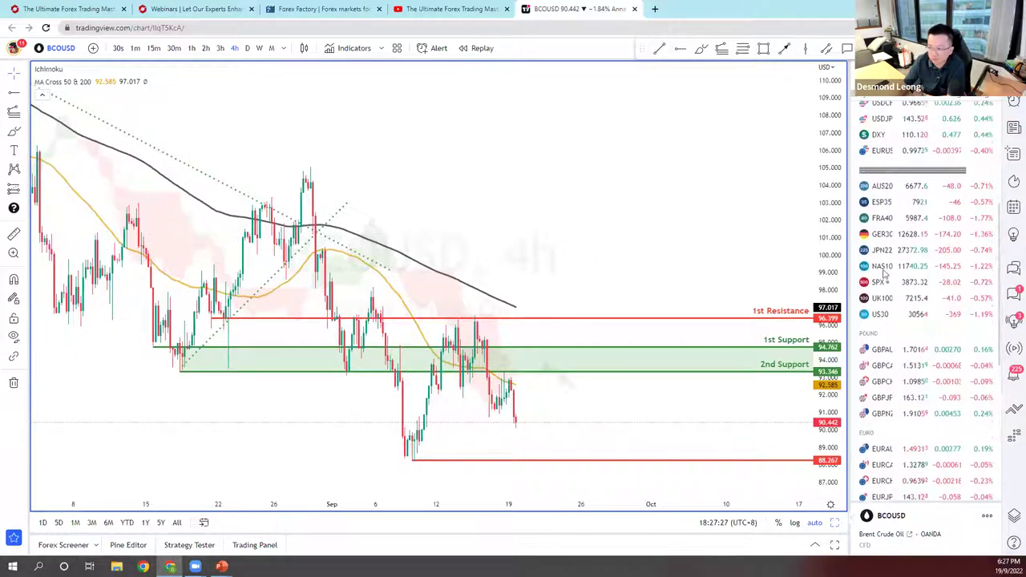
# Load the USDCHF 4h chart from the Majors watchlist and deselect its support zone.
pyautogui.scroll(3, 879, 319)
pyautogui.click(882, 312)
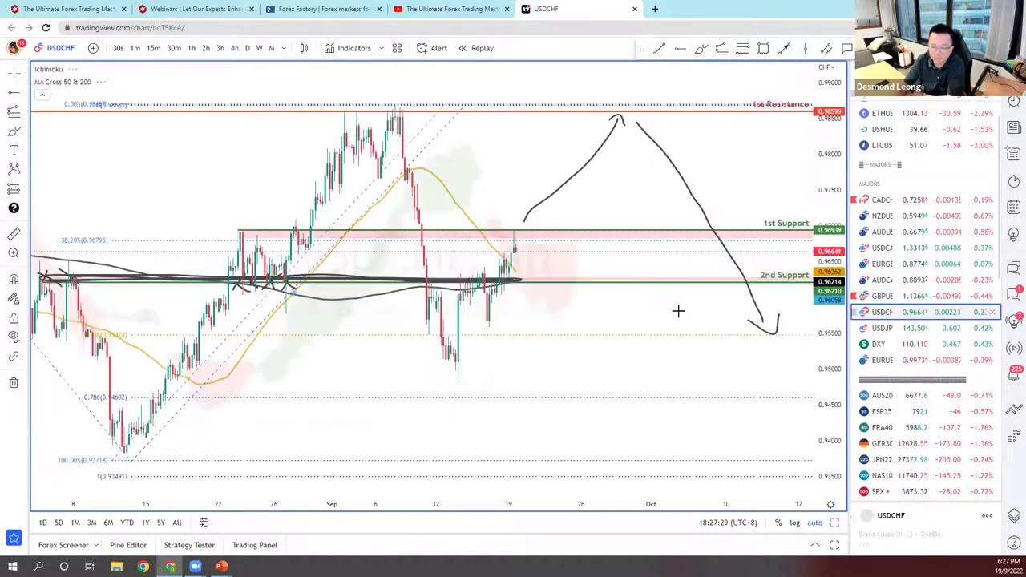
pyautogui.click(523, 232)
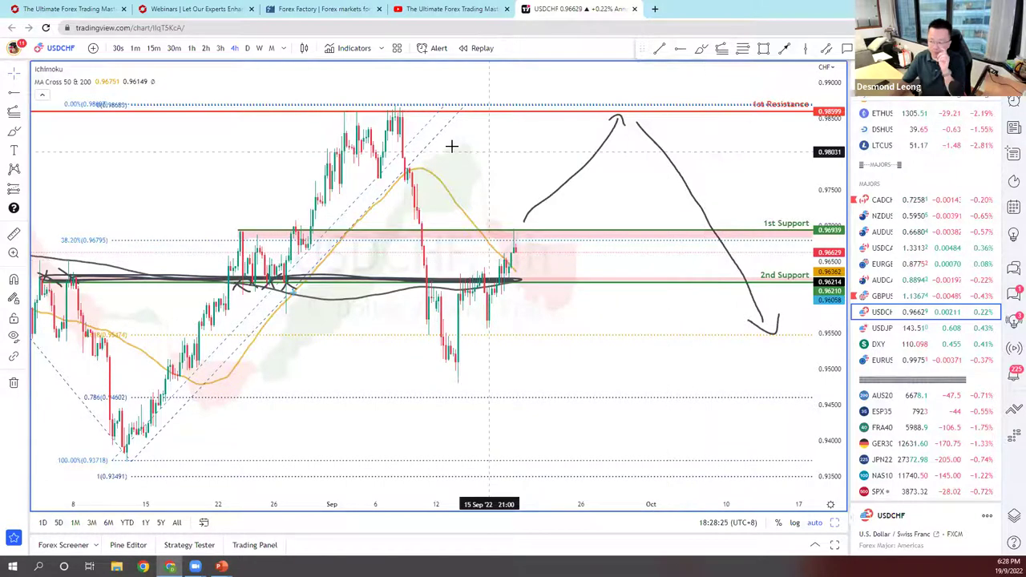
pyautogui.click(343, 9)
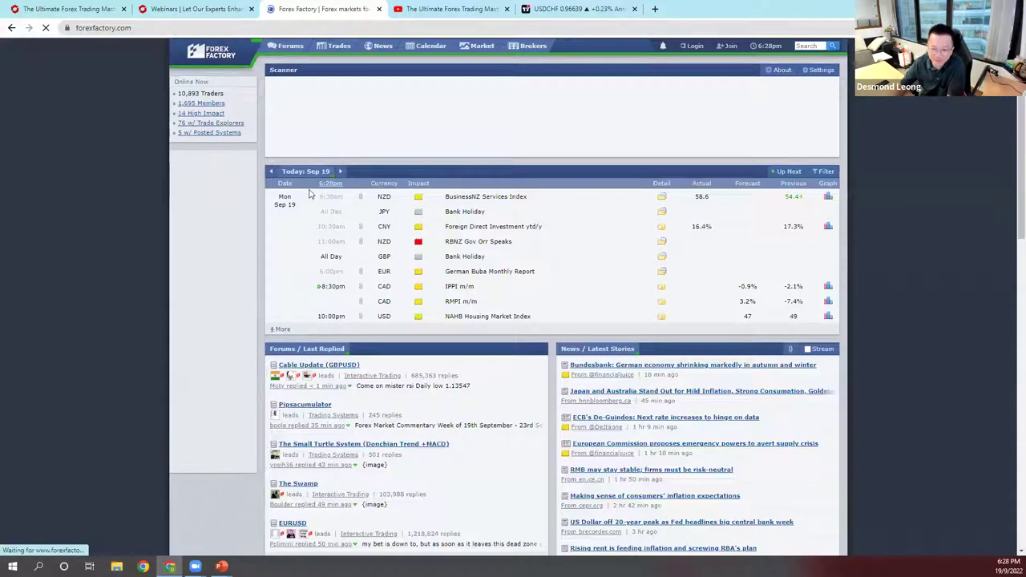
# Set the Forex Factory calendar to Sep 12–16 and review the Sep 13–14 events, including USD CPI.
pyautogui.click(305, 171)
pyautogui.click(301, 267)
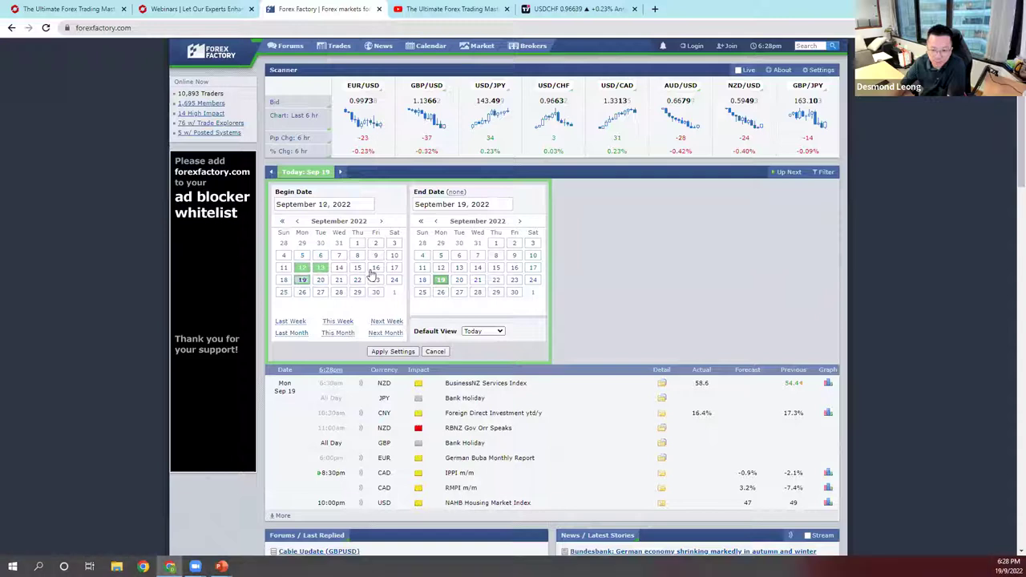
pyautogui.click(514, 267)
pyautogui.click(394, 353)
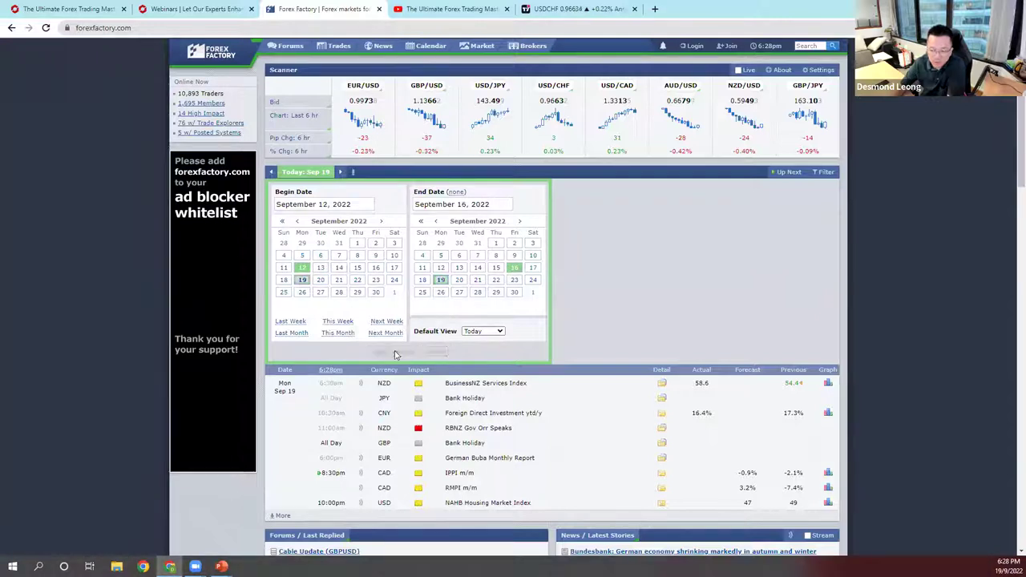
pyautogui.scroll(-5, 518, 356)
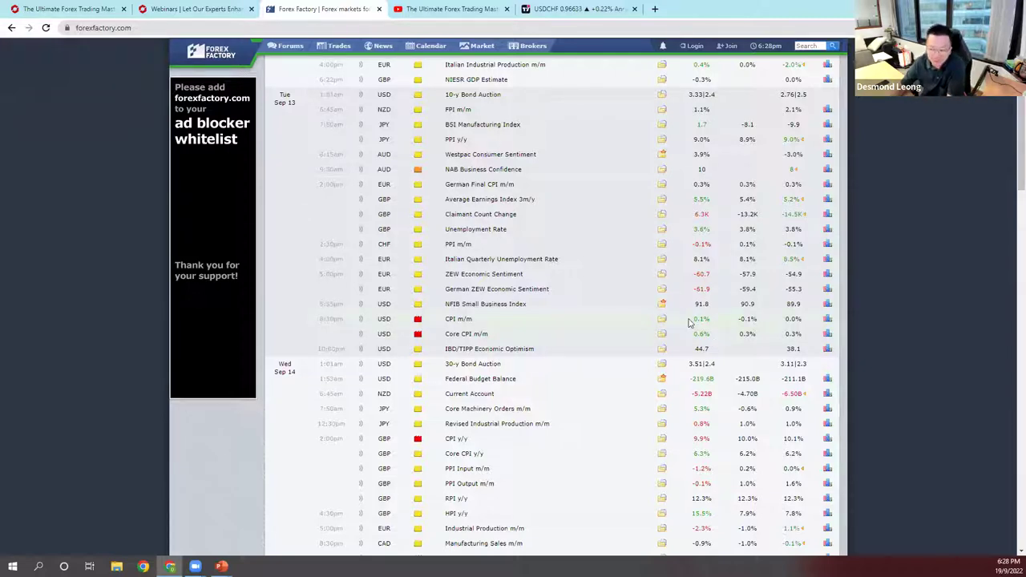
pyautogui.scroll(-1, 550, 335)
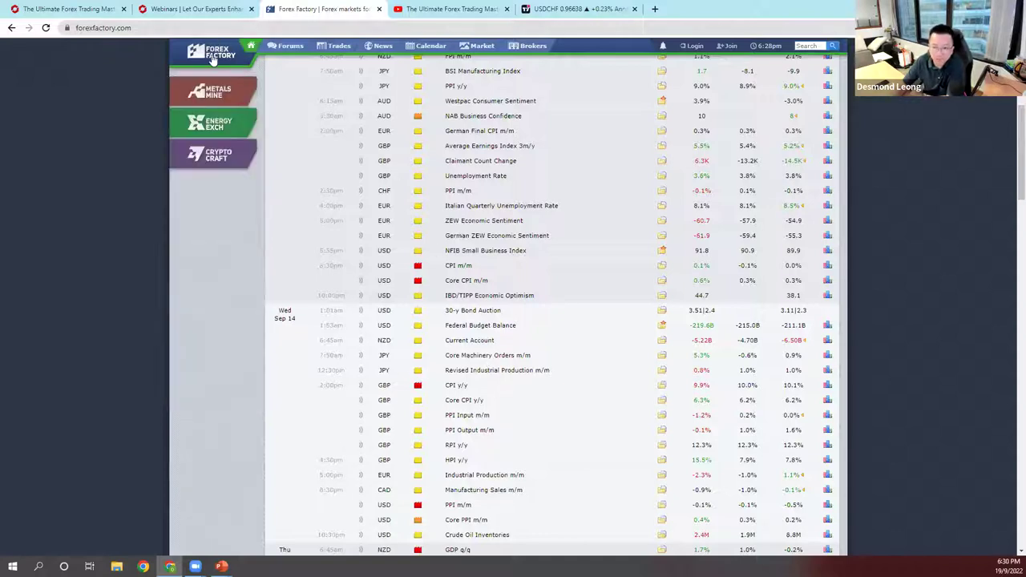
pyautogui.click(251, 46)
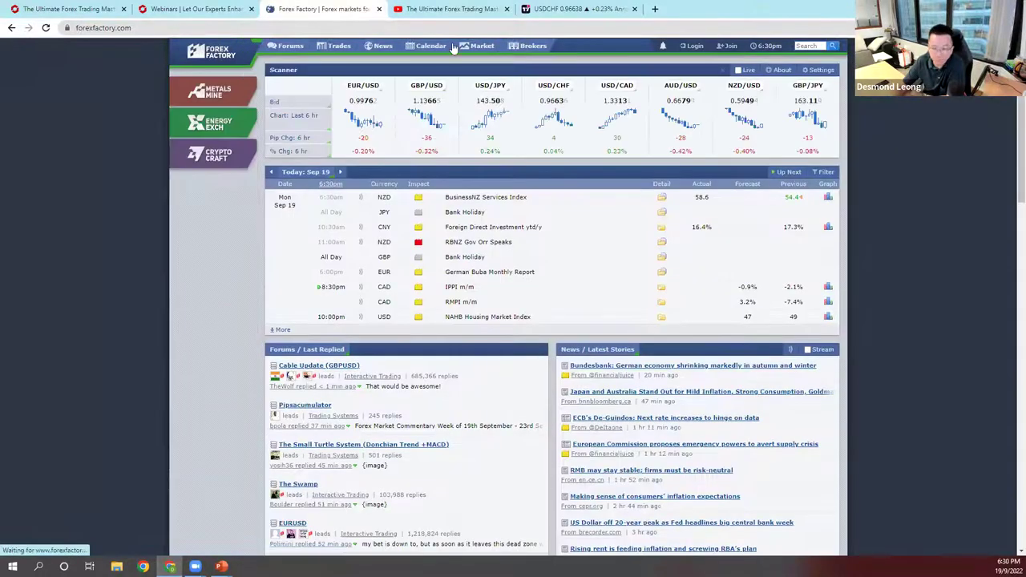
# Reconnect the disconnected USDCHF chart session and pan the chart slightly.
pyautogui.click(573, 9)
pyautogui.click(515, 401)
pyautogui.moveTo(665, 319); pyautogui.dragTo(582, 326)
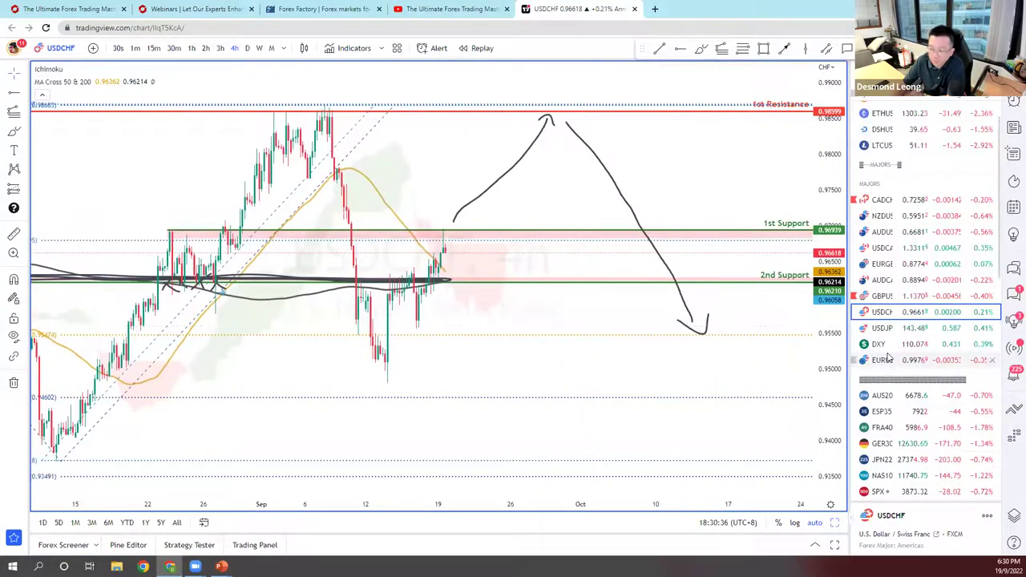
pyautogui.scroll(-3, 890, 335)
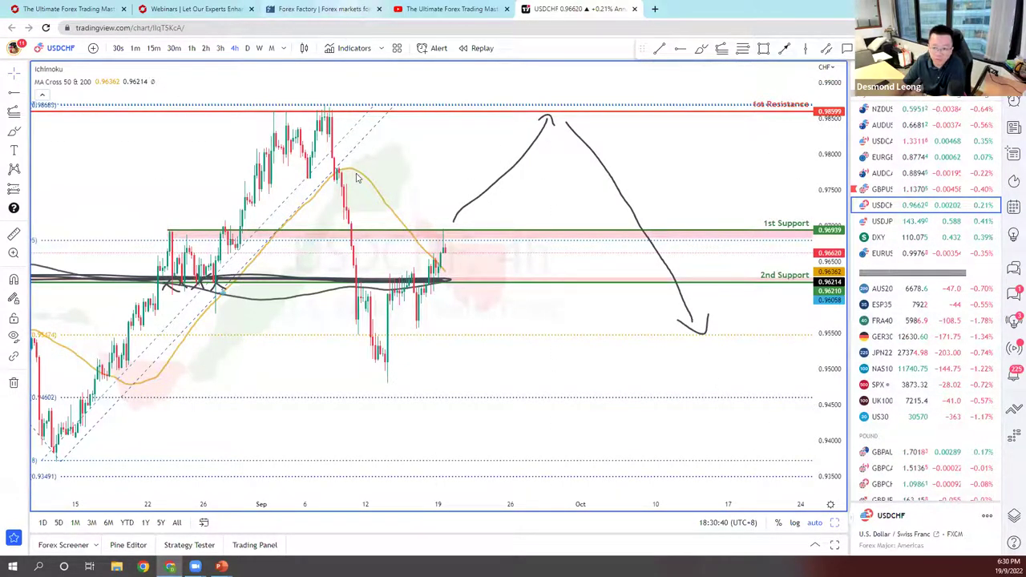
# Scroll through this week's Sep 19–26 calendar, then return to the USDCHF chart.
pyautogui.hotkey('ctrl', '3')
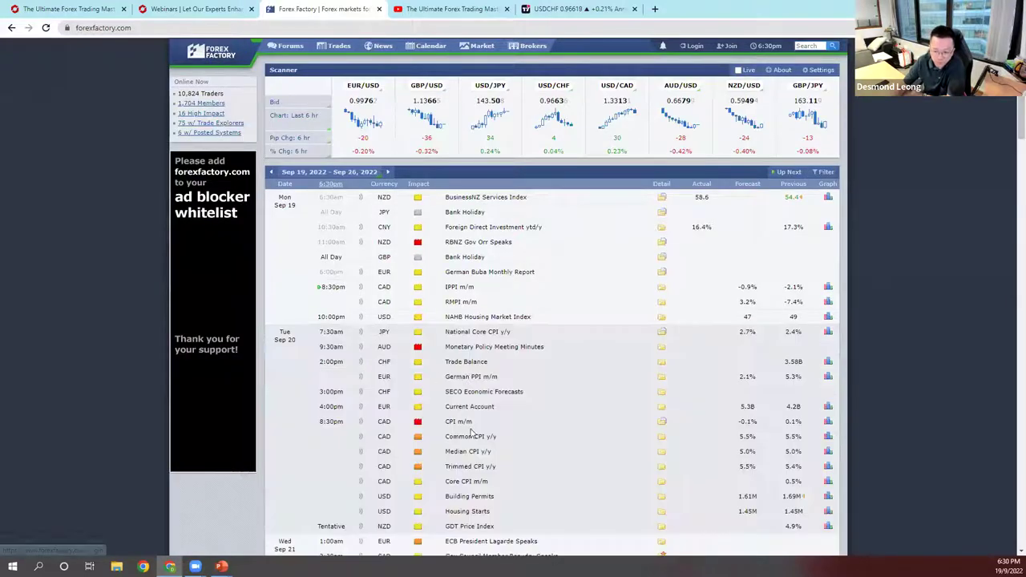
pyautogui.scroll(-1, 472, 433)
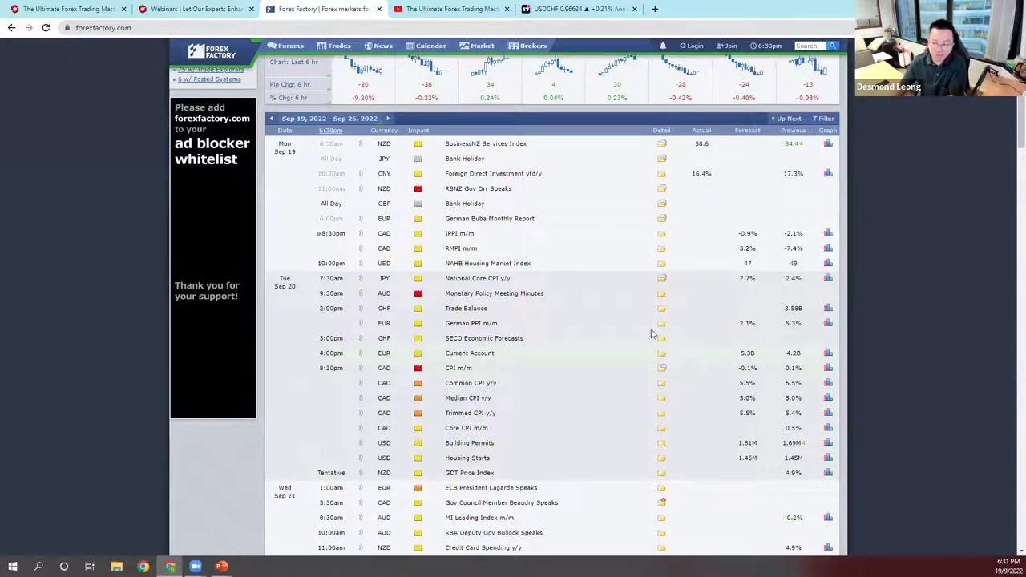
pyautogui.click(557, 9)
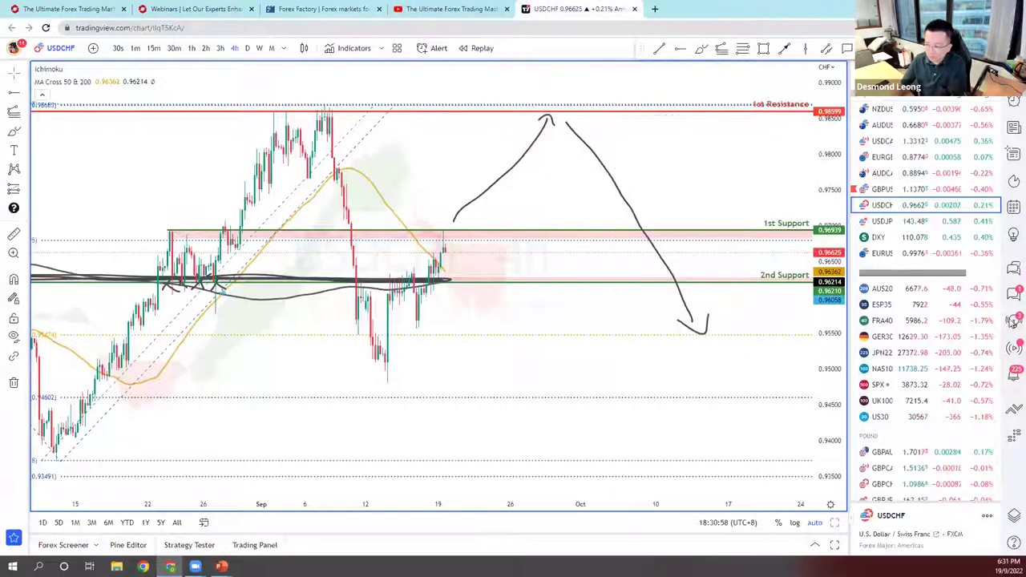
# Load USDCAD and draw a red horizontal ray at the 1.33059 recent high.
pyautogui.click(939, 142)
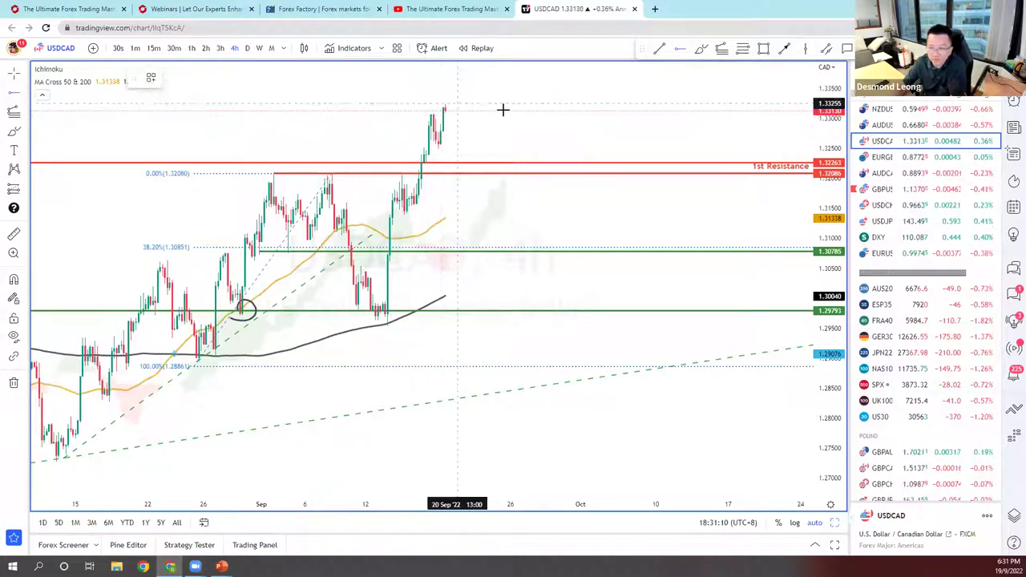
pyautogui.click(445, 115)
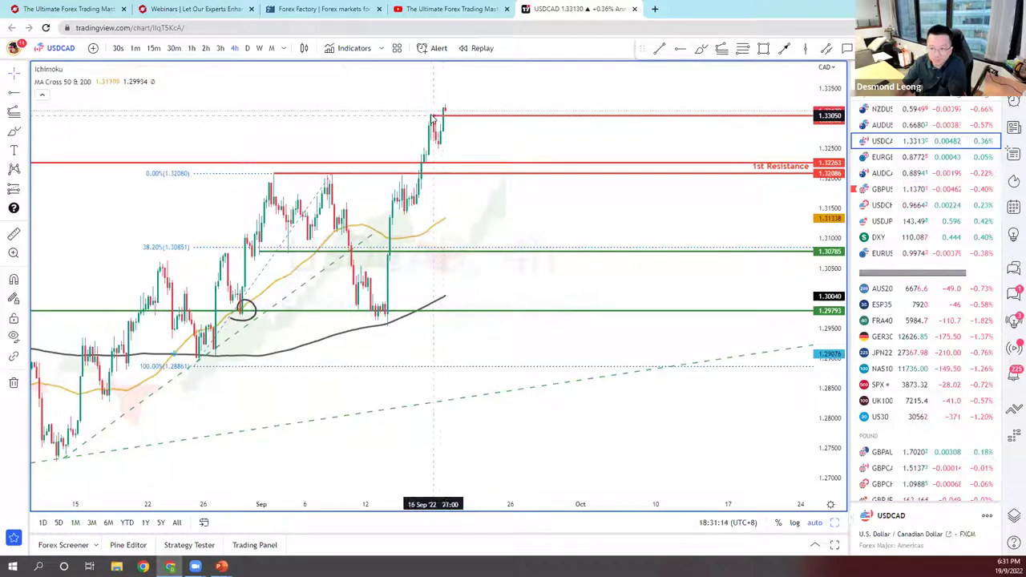
pyautogui.click(514, 144)
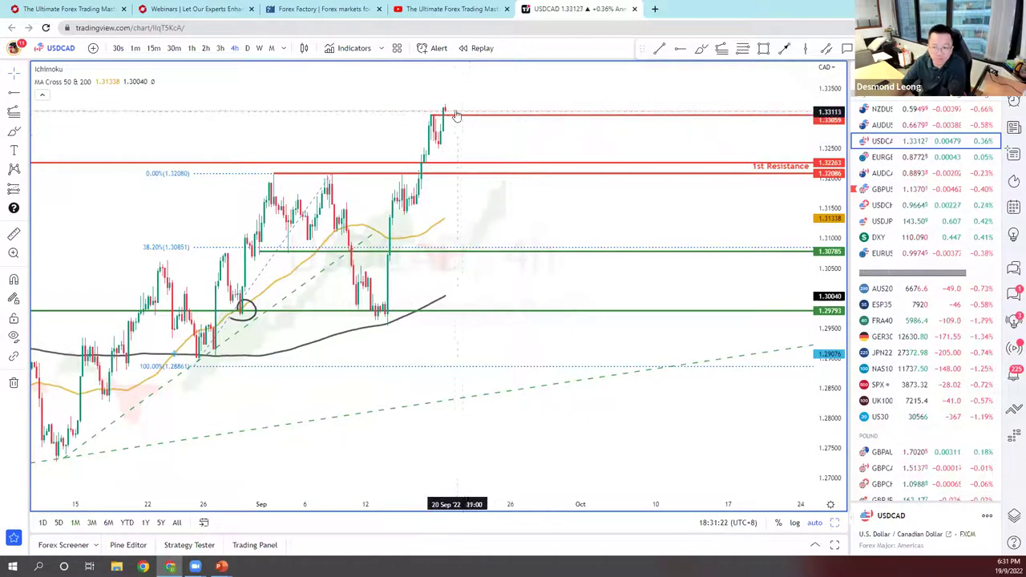
pyautogui.click(13, 131)
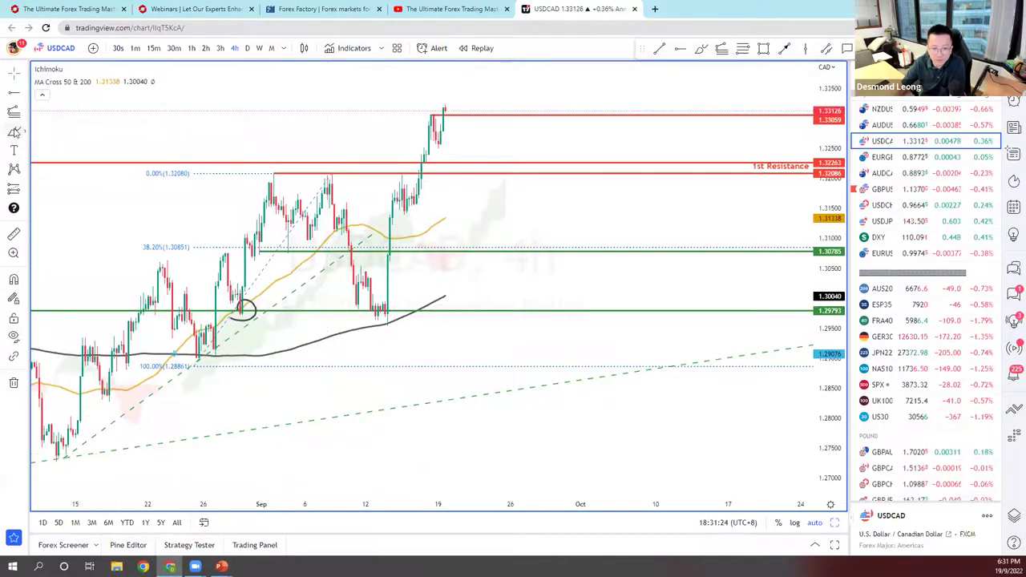
# Brush a path dropping from the high to 1st Resistance, then arcing back upward.
pyautogui.moveTo(444, 106); pyautogui.dragTo(463, 160)
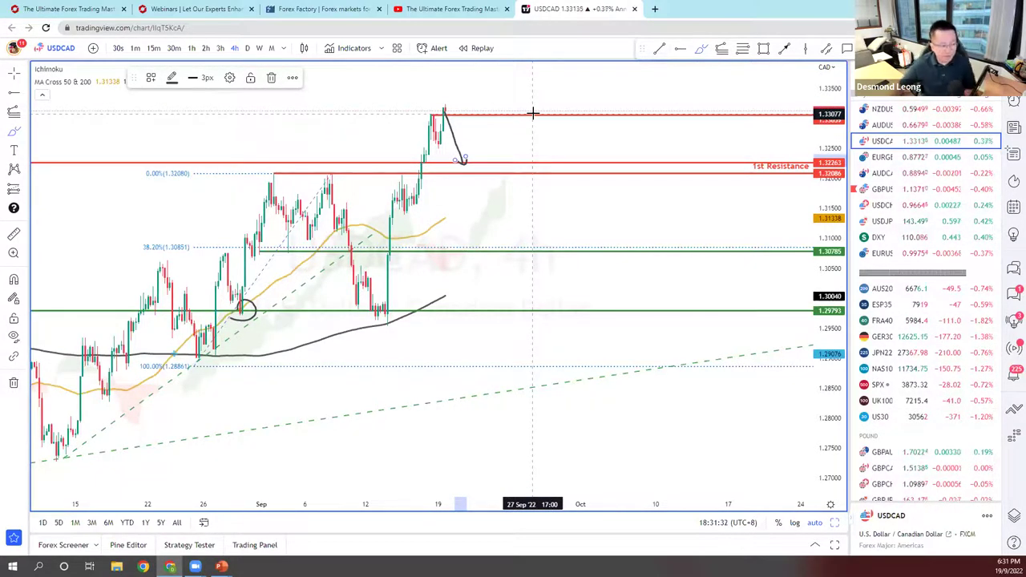
pyautogui.moveTo(505, 167)
pyautogui.mouseDown()
pyautogui.moveTo(469, 166)
pyautogui.moveTo(522, 129)
pyautogui.moveTo(551, 130)
pyautogui.mouseUp()
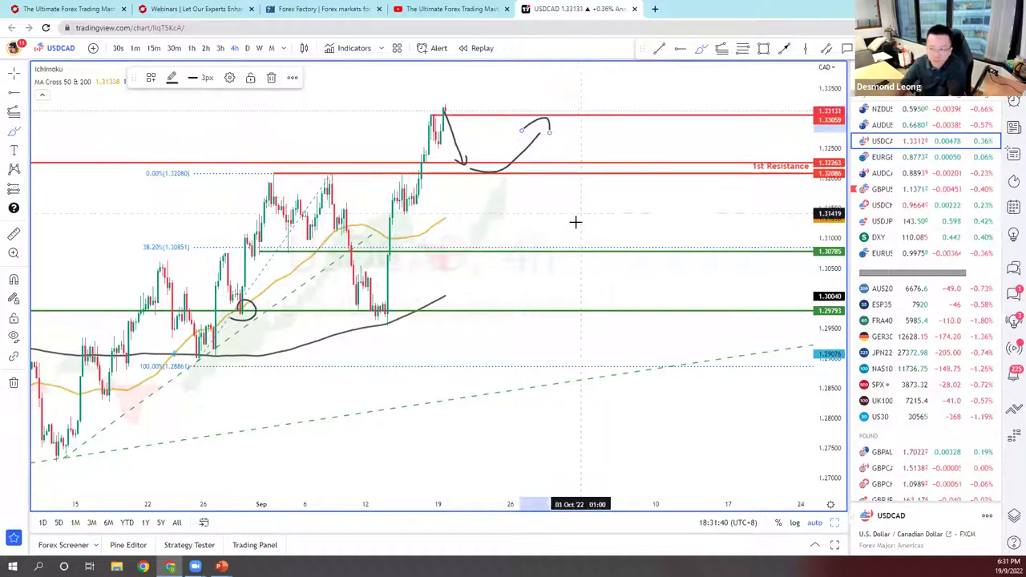
pyautogui.click(578, 192)
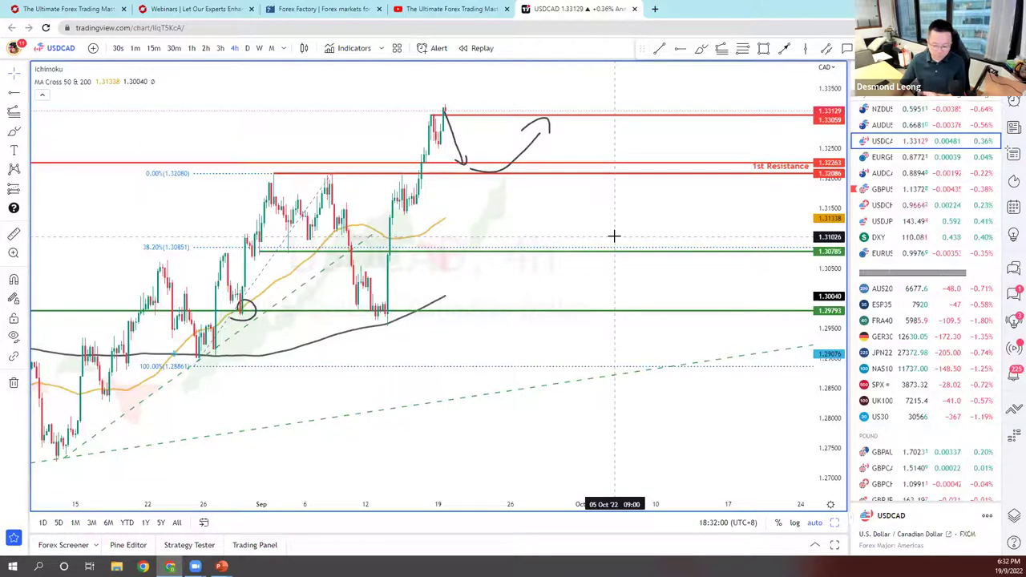
pyautogui.click(448, 126)
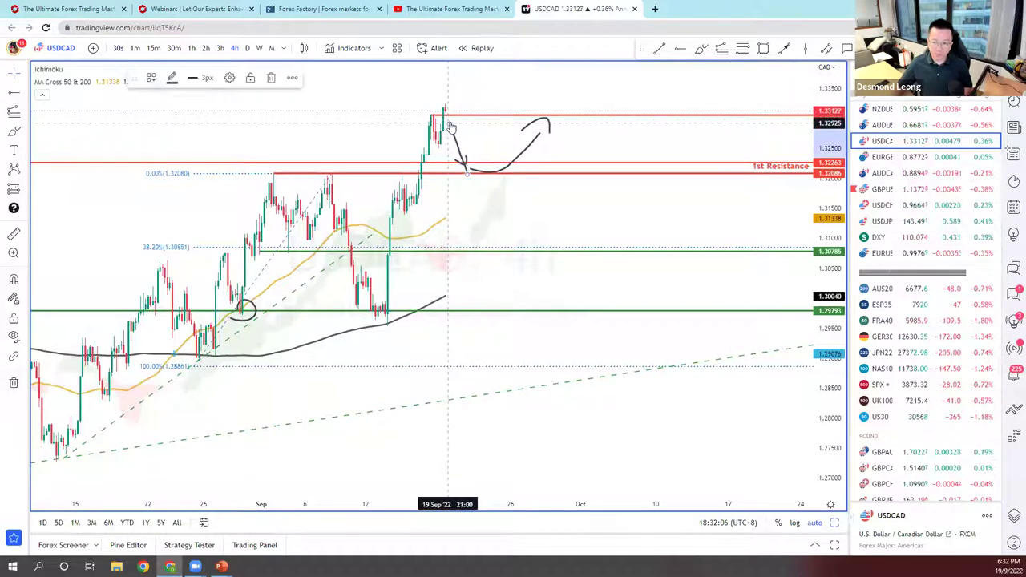
pyautogui.press('Escape')
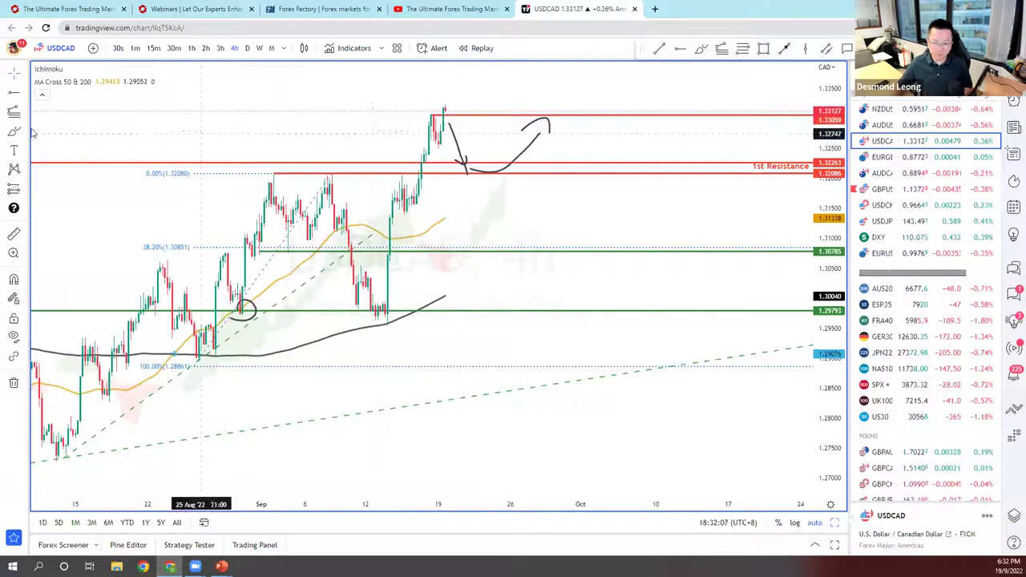
# Place a short position at the high with a 0.00334 stop and target near 1st Resistance (R/R 2.37).
pyautogui.click(30, 191)
pyautogui.click(456, 119)
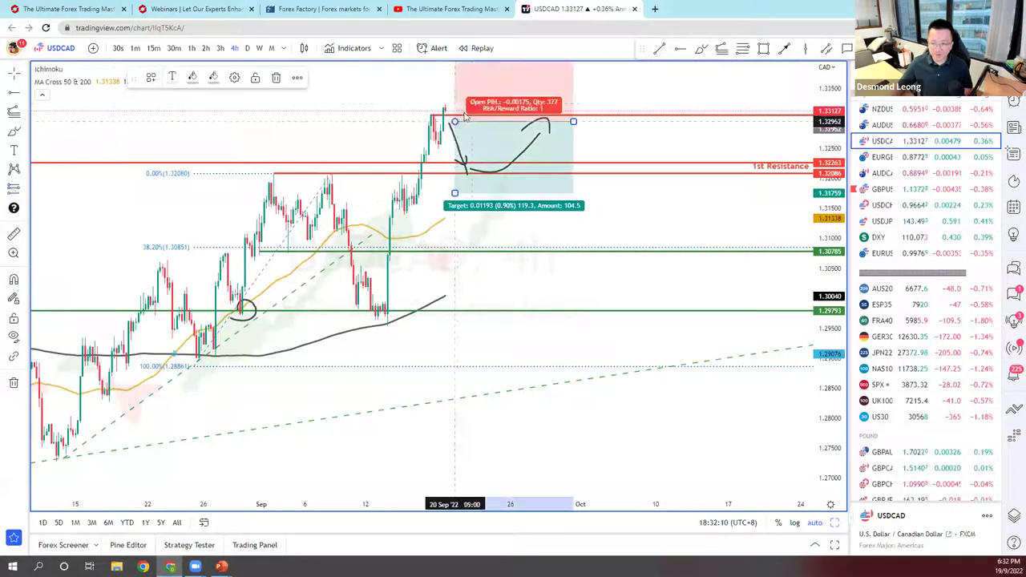
pyautogui.moveTo(830, 129); pyautogui.dragTo(830, 153)
pyautogui.moveTo(454, 72); pyautogui.dragTo(455, 130)
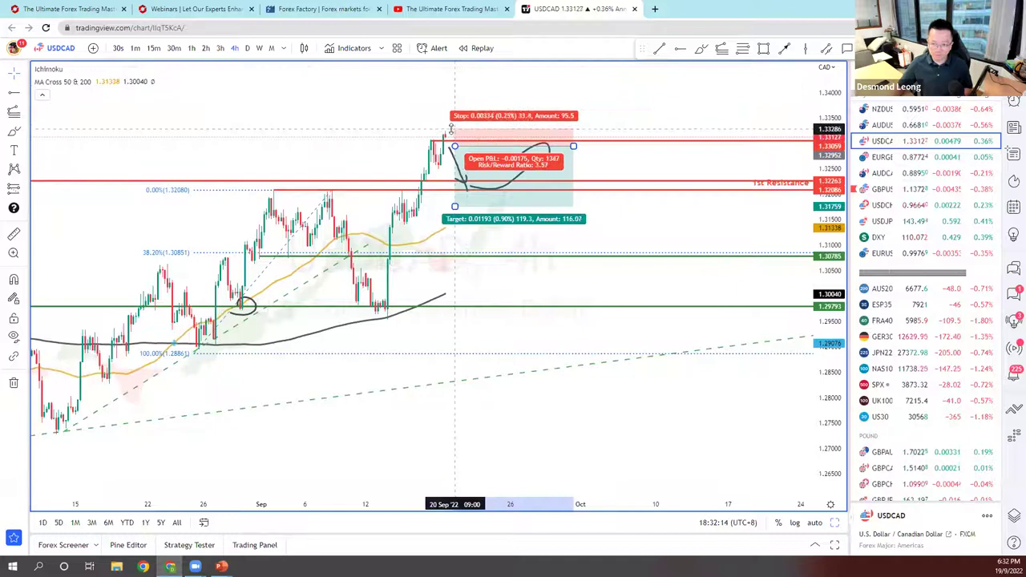
pyautogui.moveTo(455, 207); pyautogui.dragTo(461, 189)
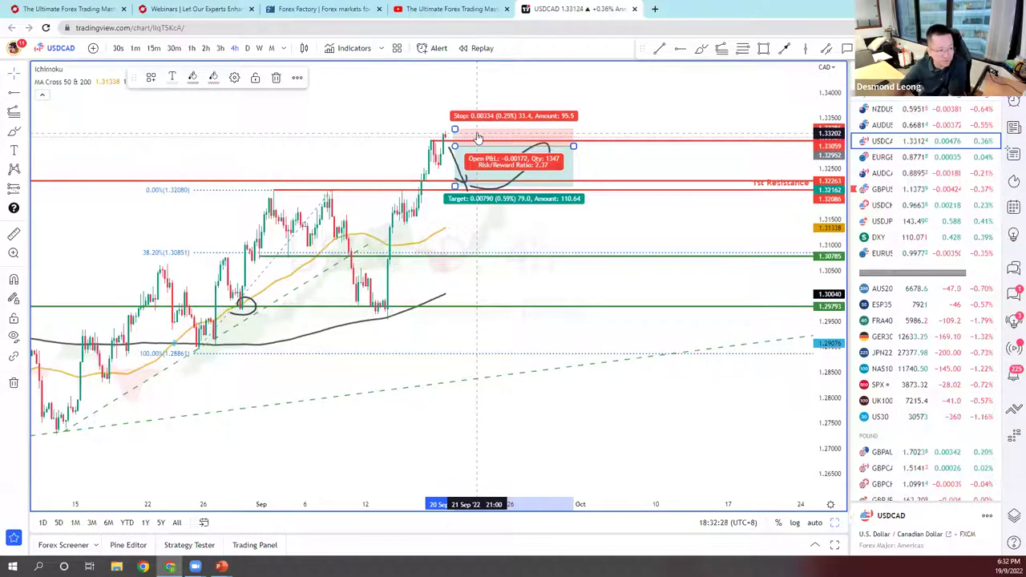
pyautogui.click(631, 115)
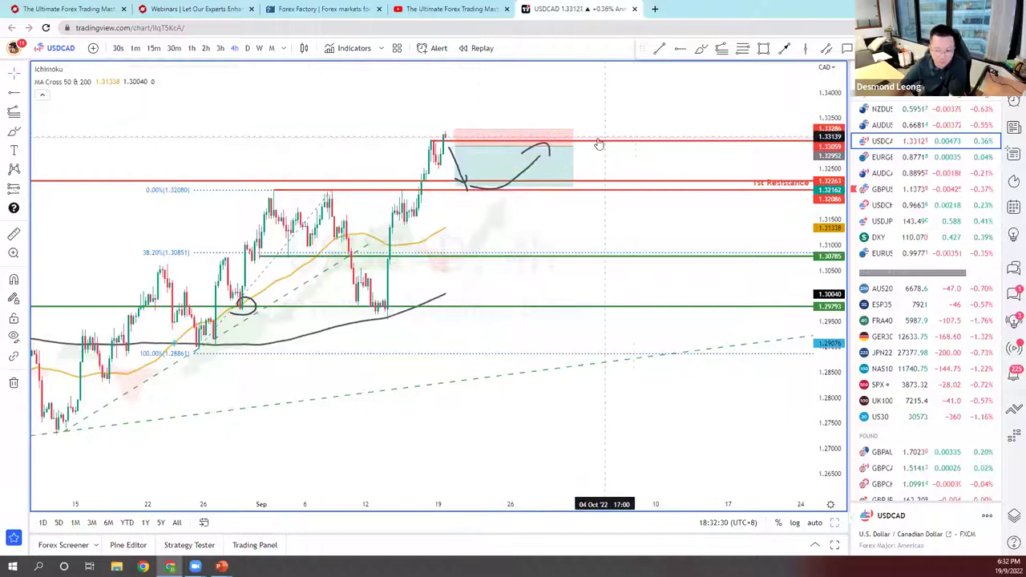